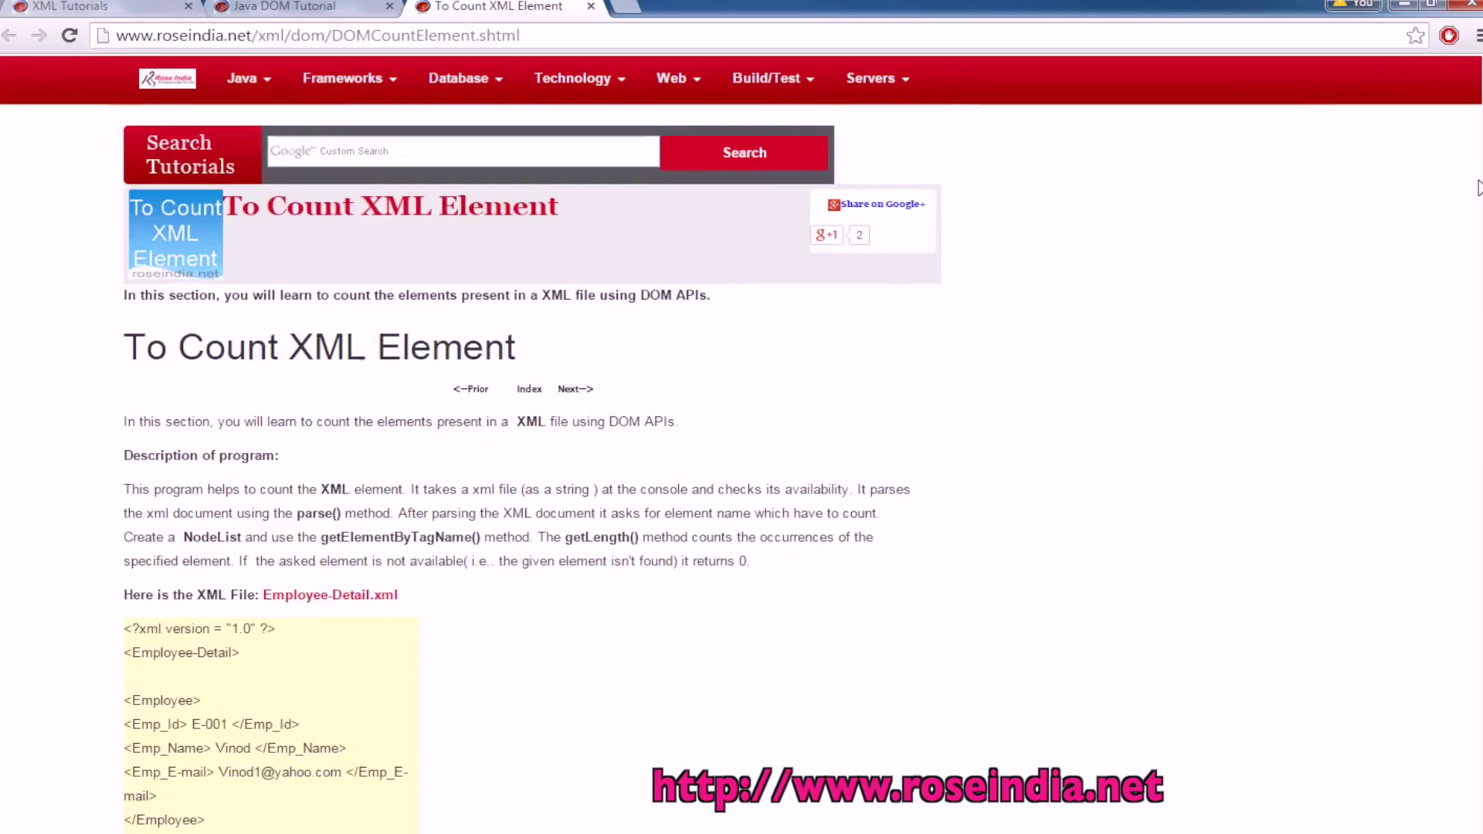
scroll(1471, 256, "down", 5)
scroll(1459, 335, "down", 4)
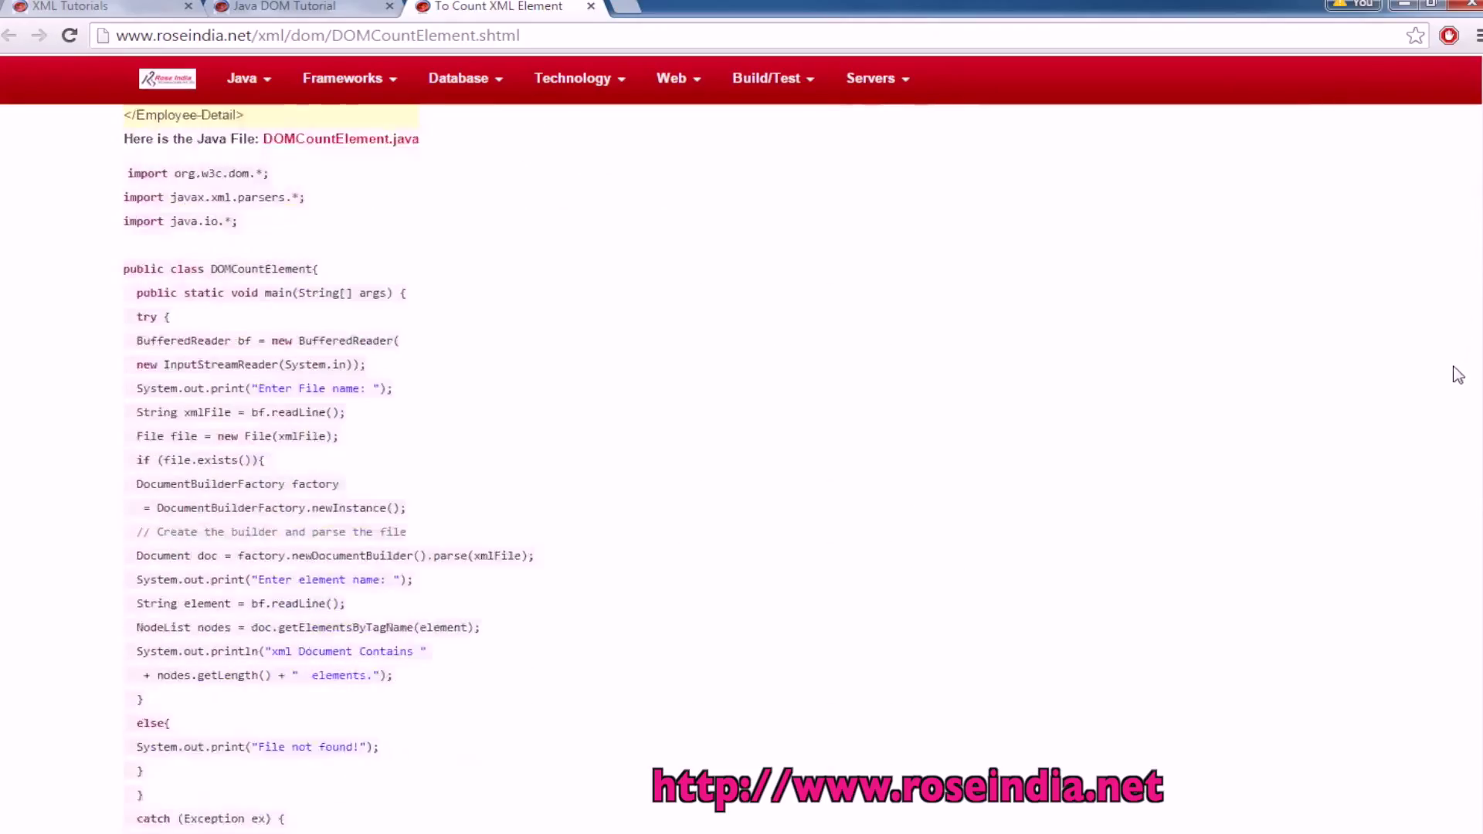
scroll(1460, 383, "down", 3)
scroll(1466, 347, "up", 4)
scroll(1465, 336, "up", 2)
scroll(1458, 376, "down", 5)
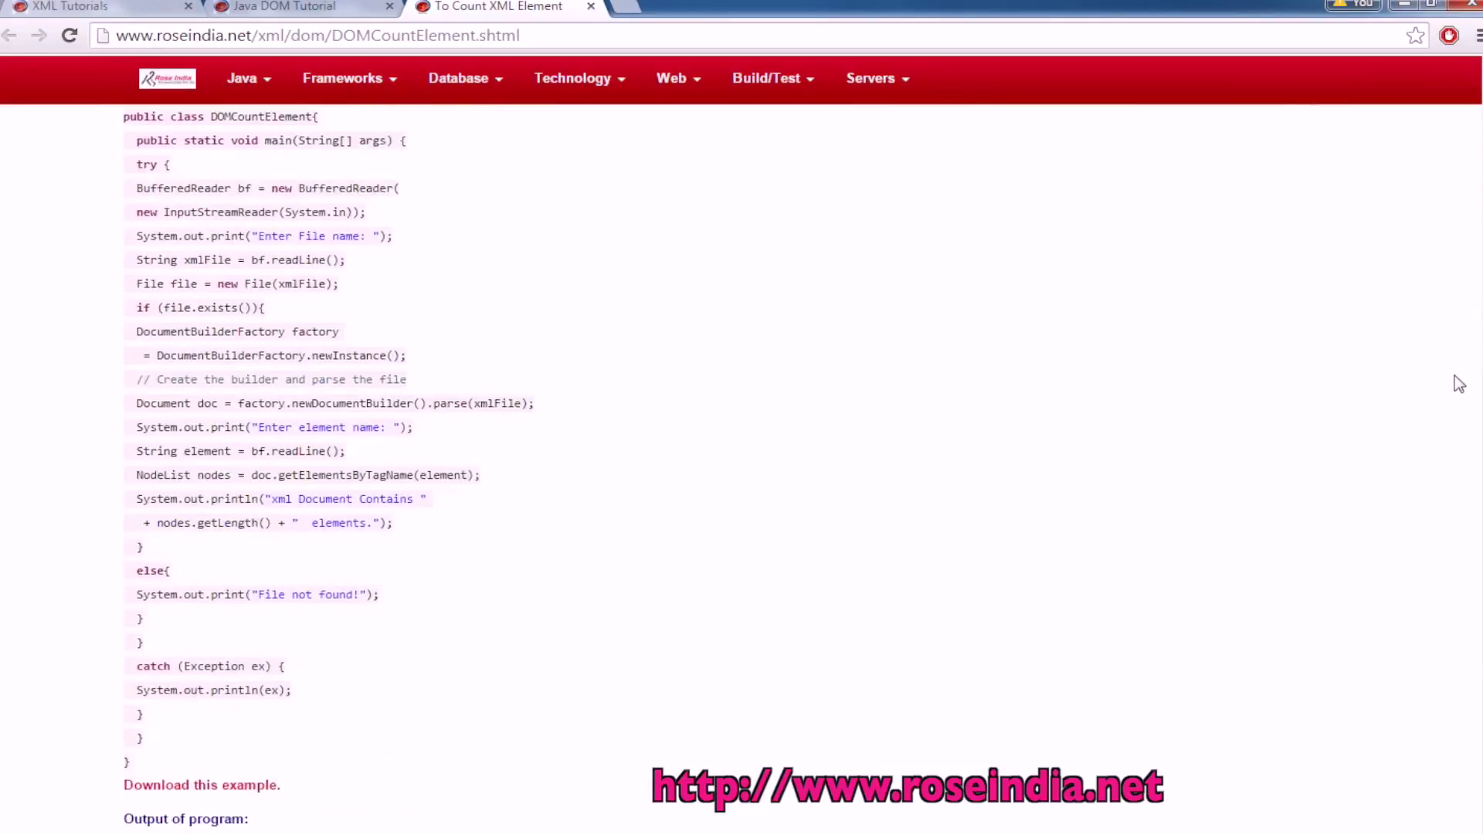
scroll(1462, 336, "up", 5)
scroll(1469, 267, "up", 3)
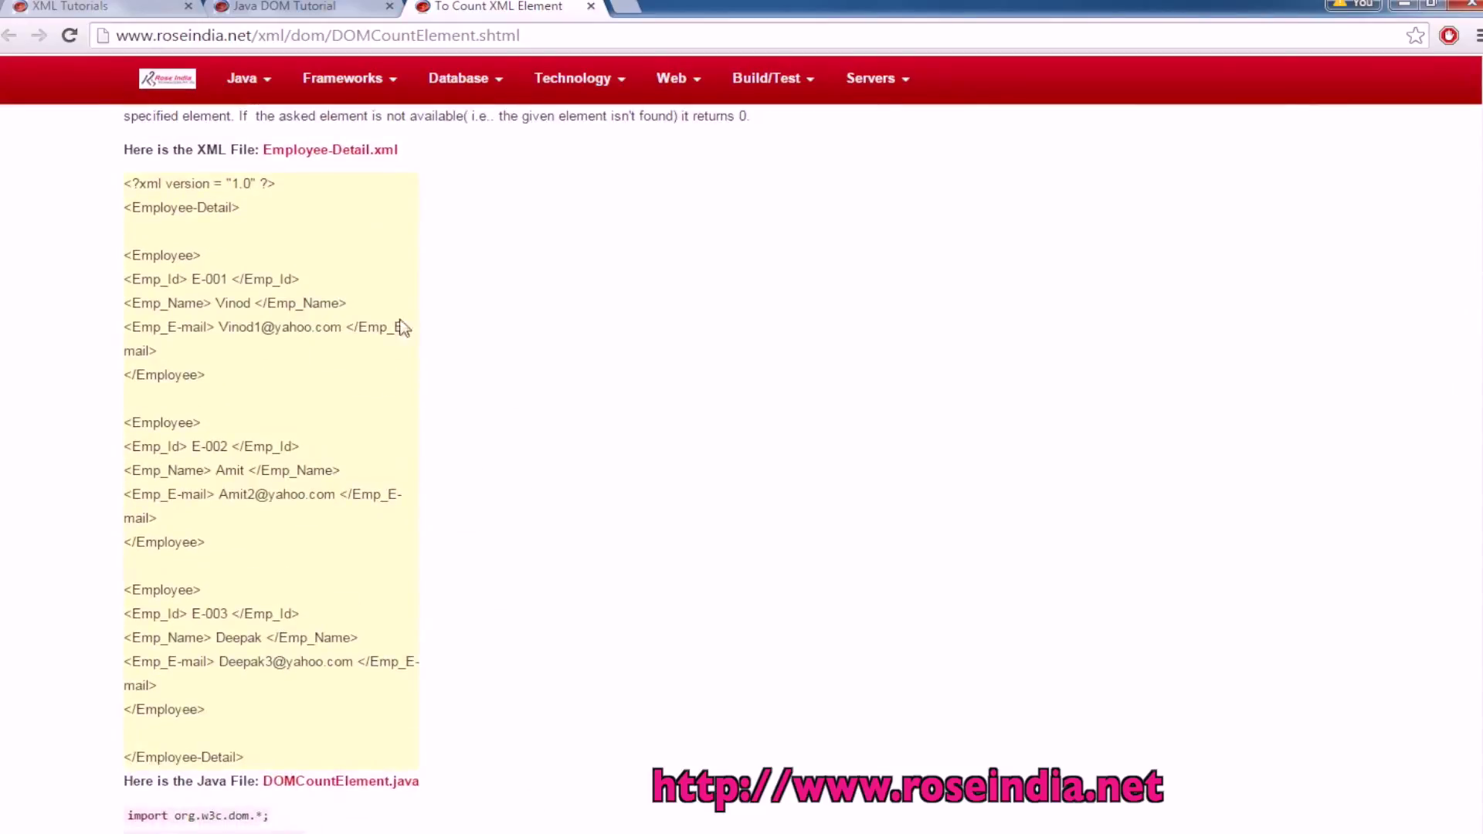
Step: Review the Employee XML listing, the Emp_Id tag, the NodeList declaration and the getLength() call
mouse_move(125, 183)
left_mouse_down()
mouse_move(186, 408)
mouse_move(327, 750)
left_mouse_up()
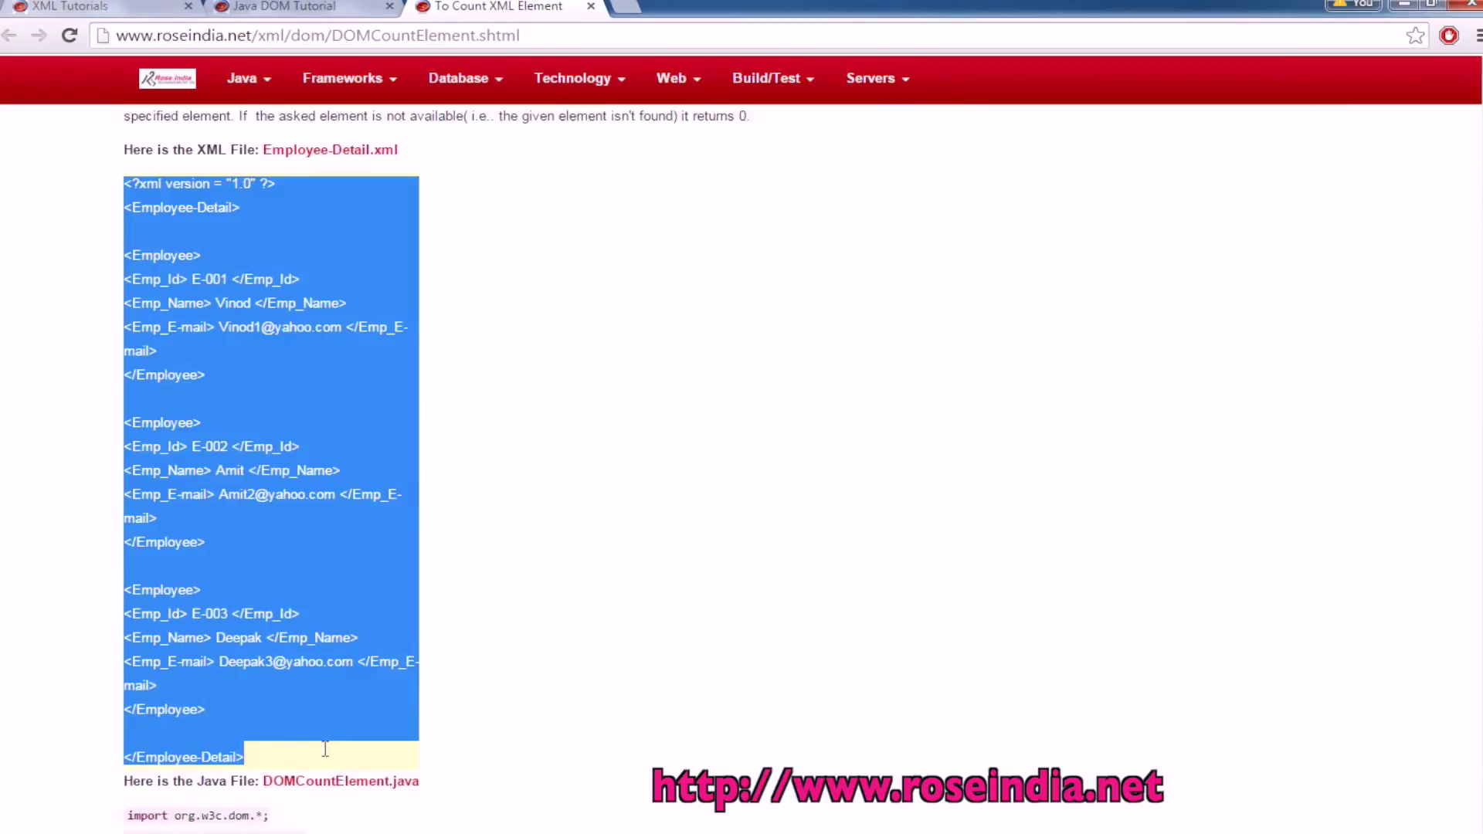
left_click(257, 442)
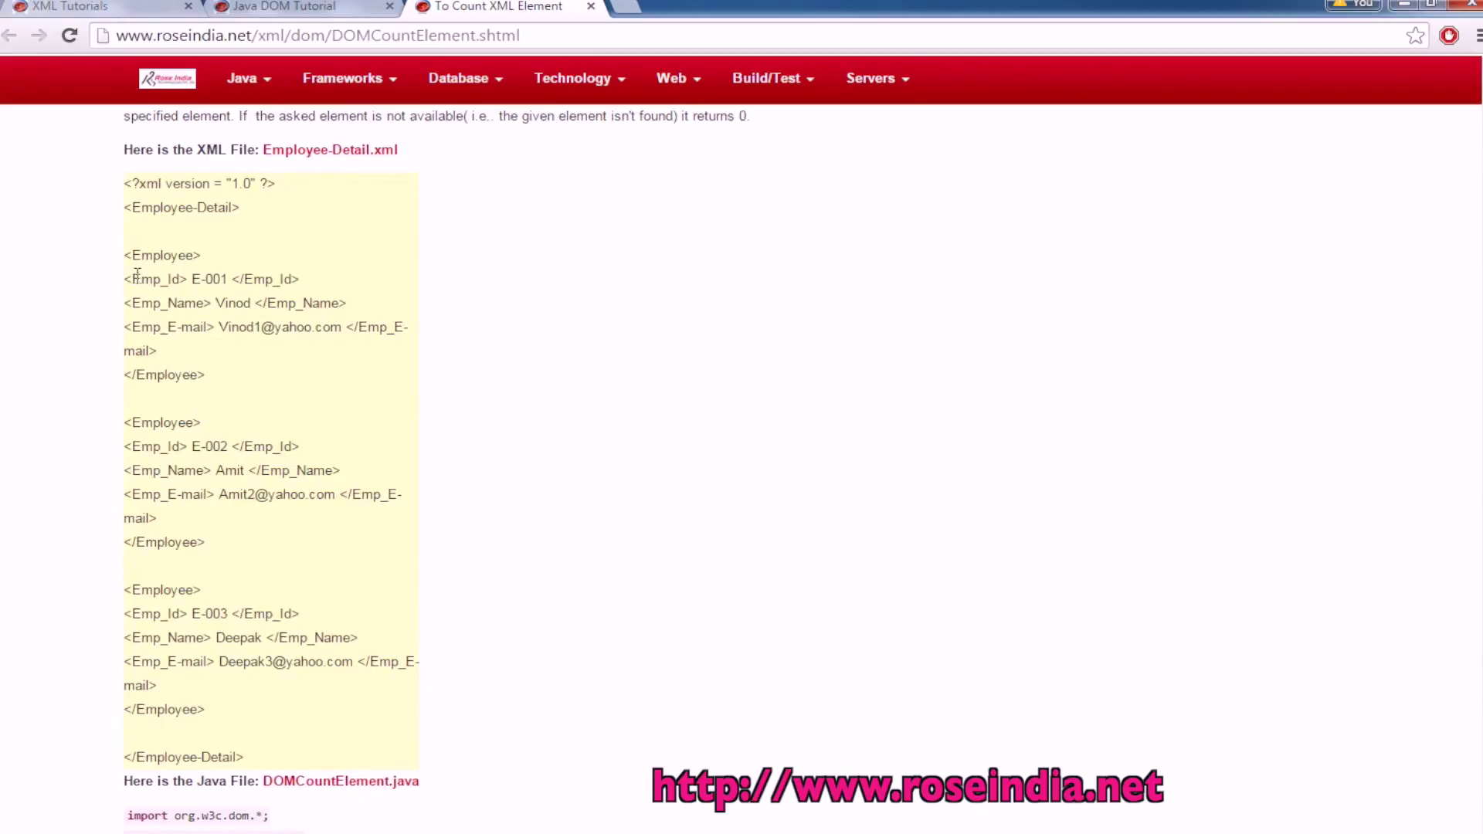
left_click_drag(135, 279, 181, 278)
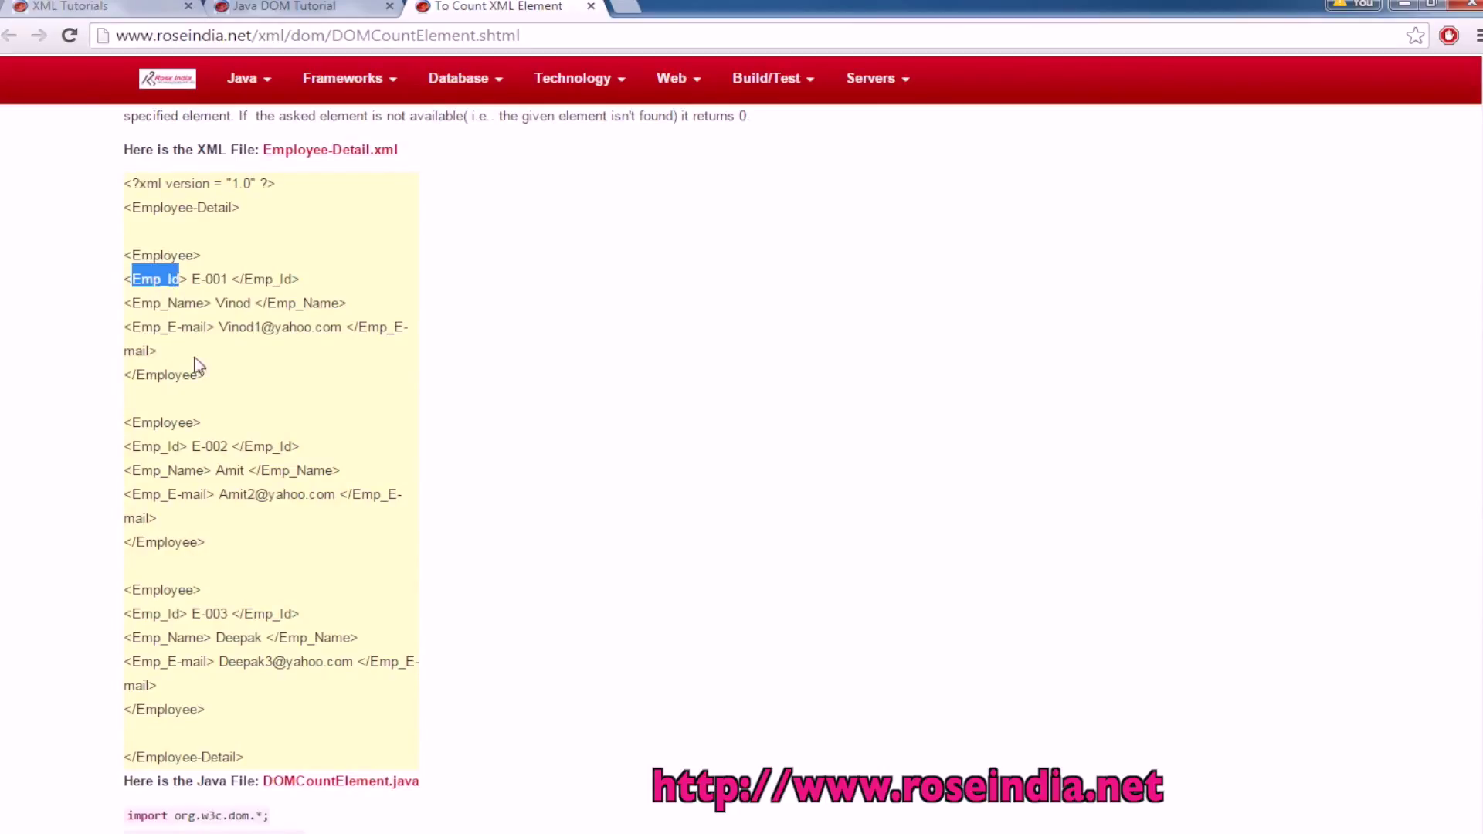
scroll(157, 279, "down", 3)
scroll(157, 279, "down", 3)
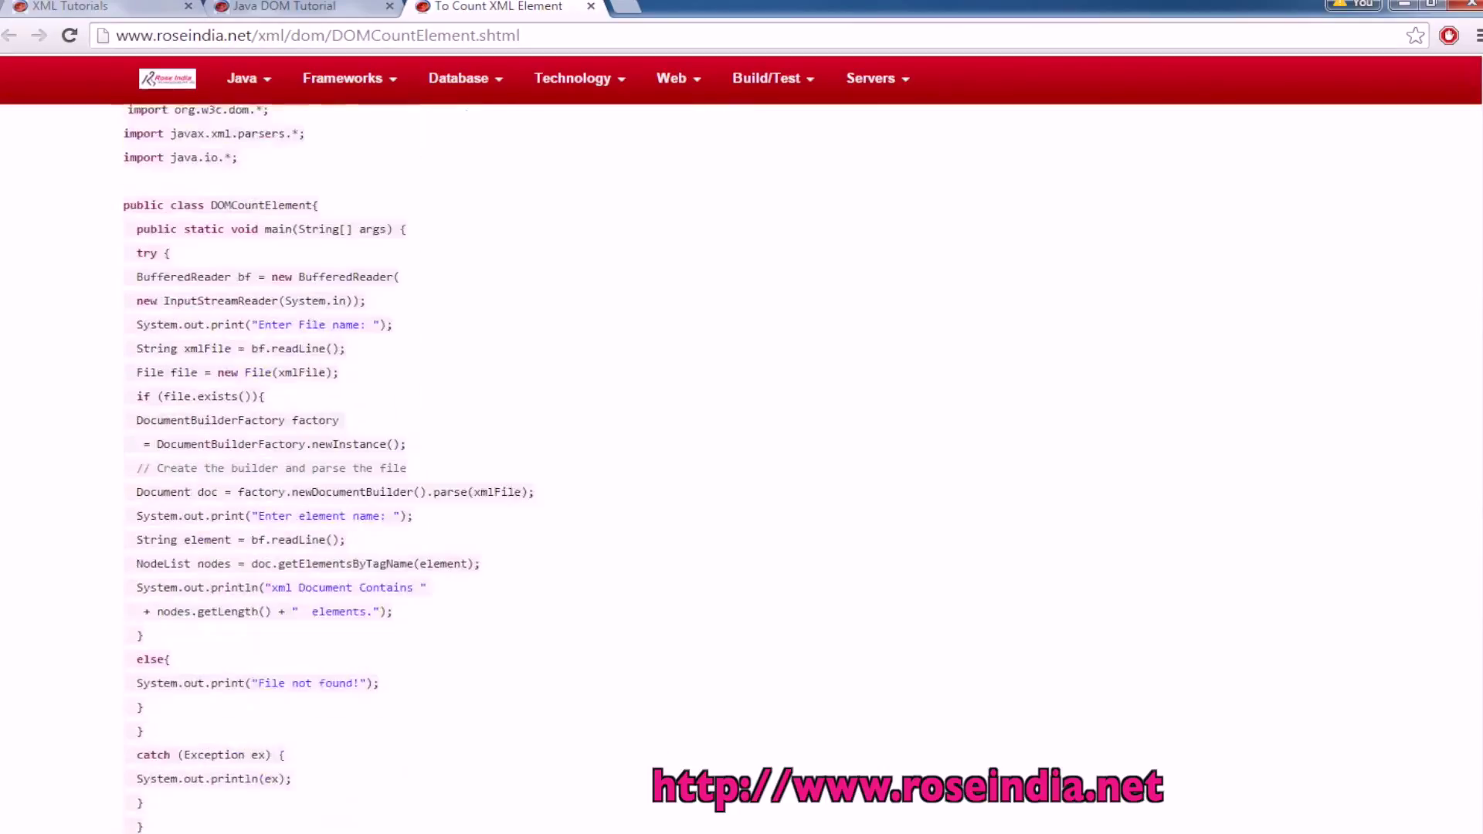
scroll(156, 279, "down", 1)
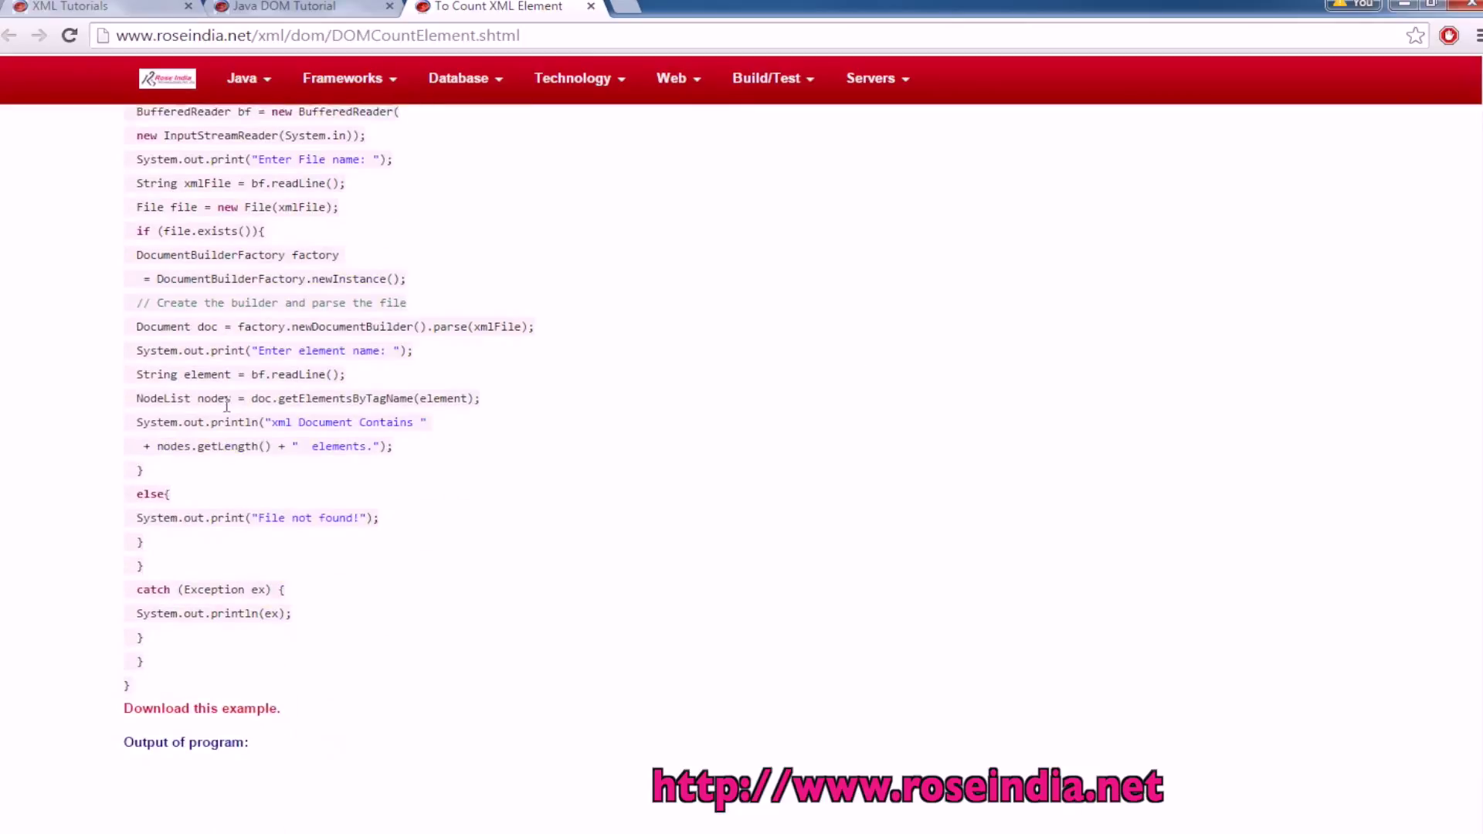
left_click_drag(236, 398, 137, 401)
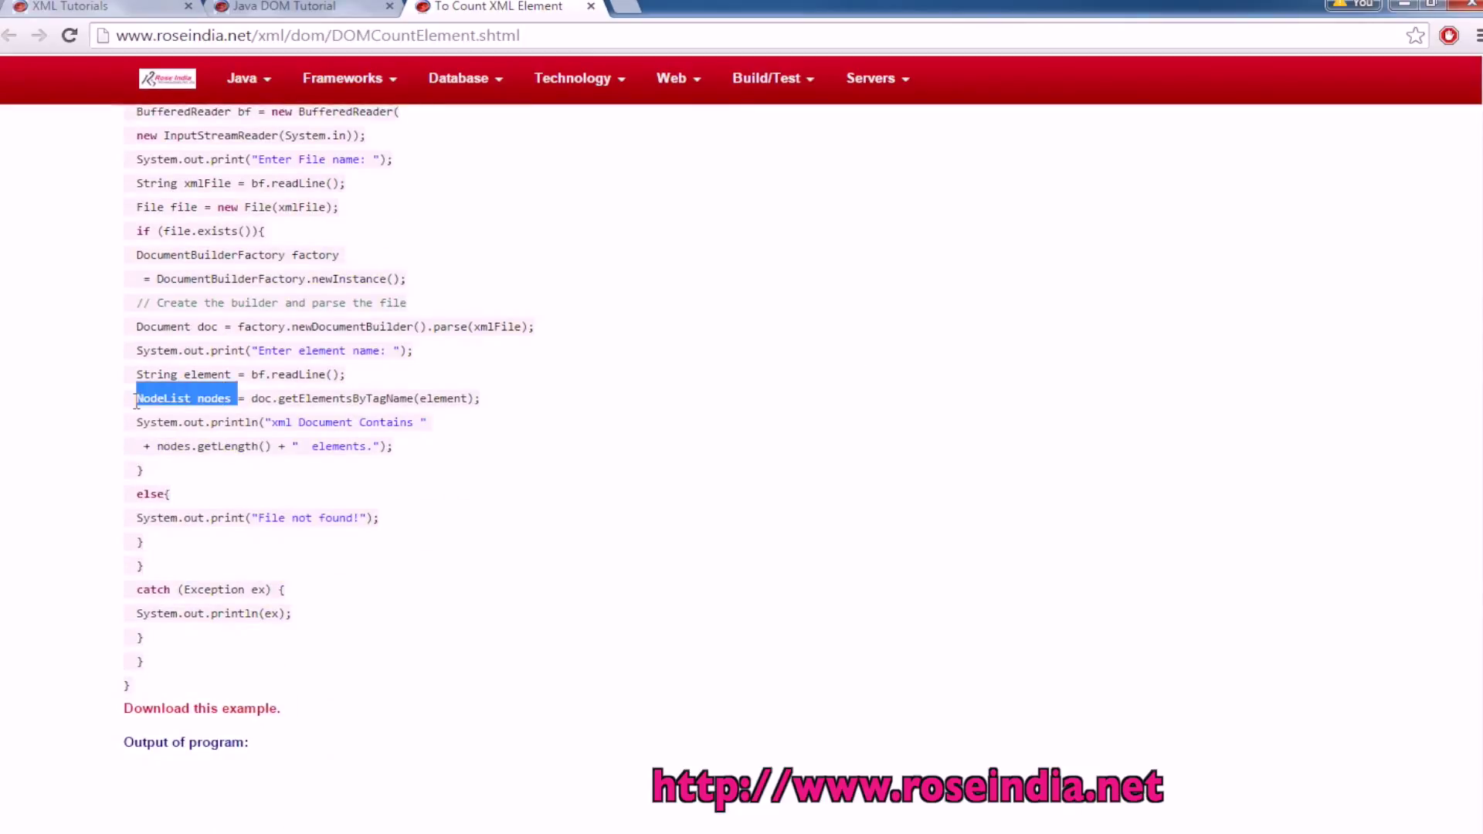
left_click(191, 399)
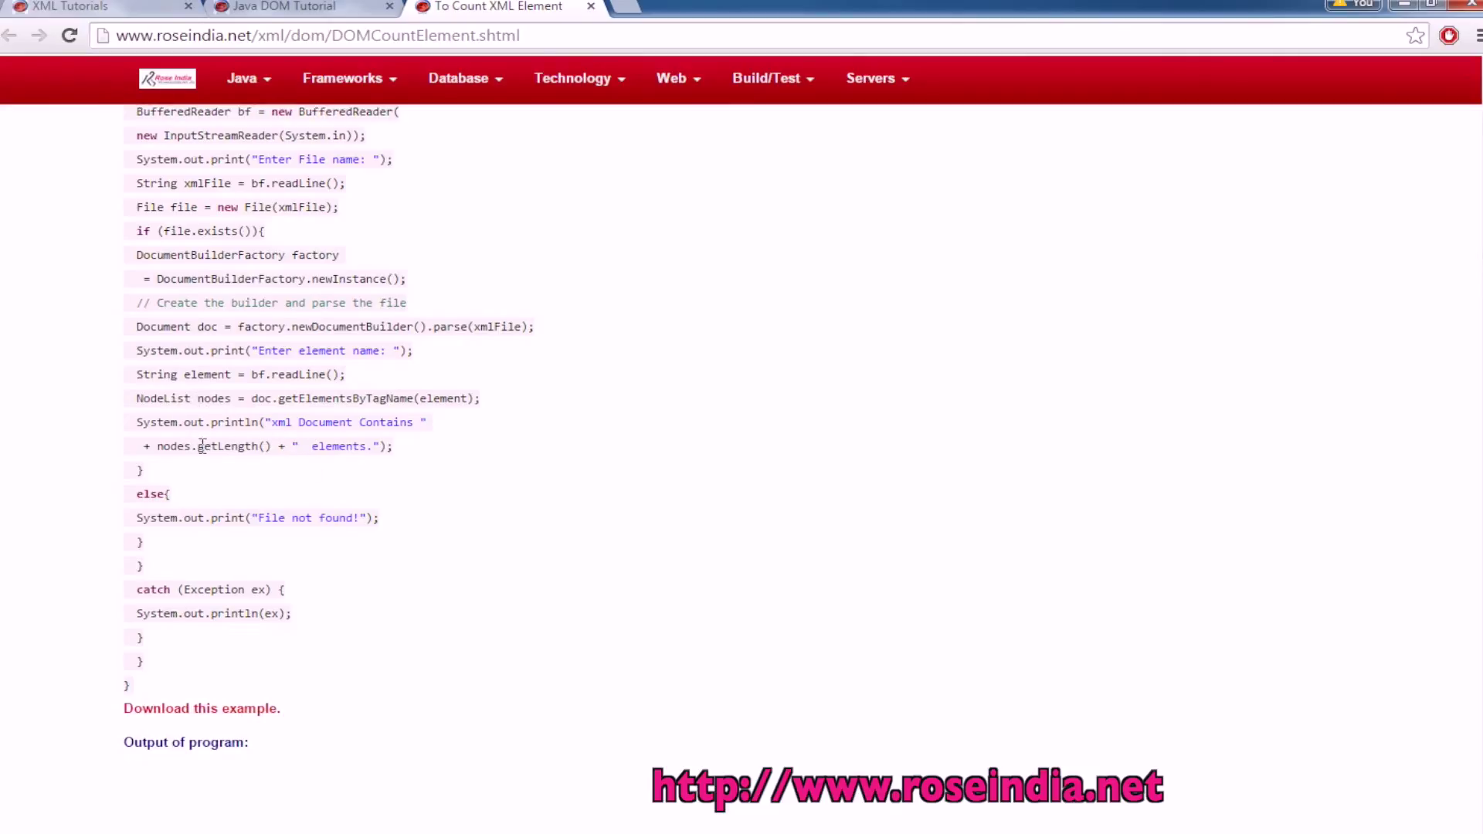
left_click_drag(197, 446, 276, 451)
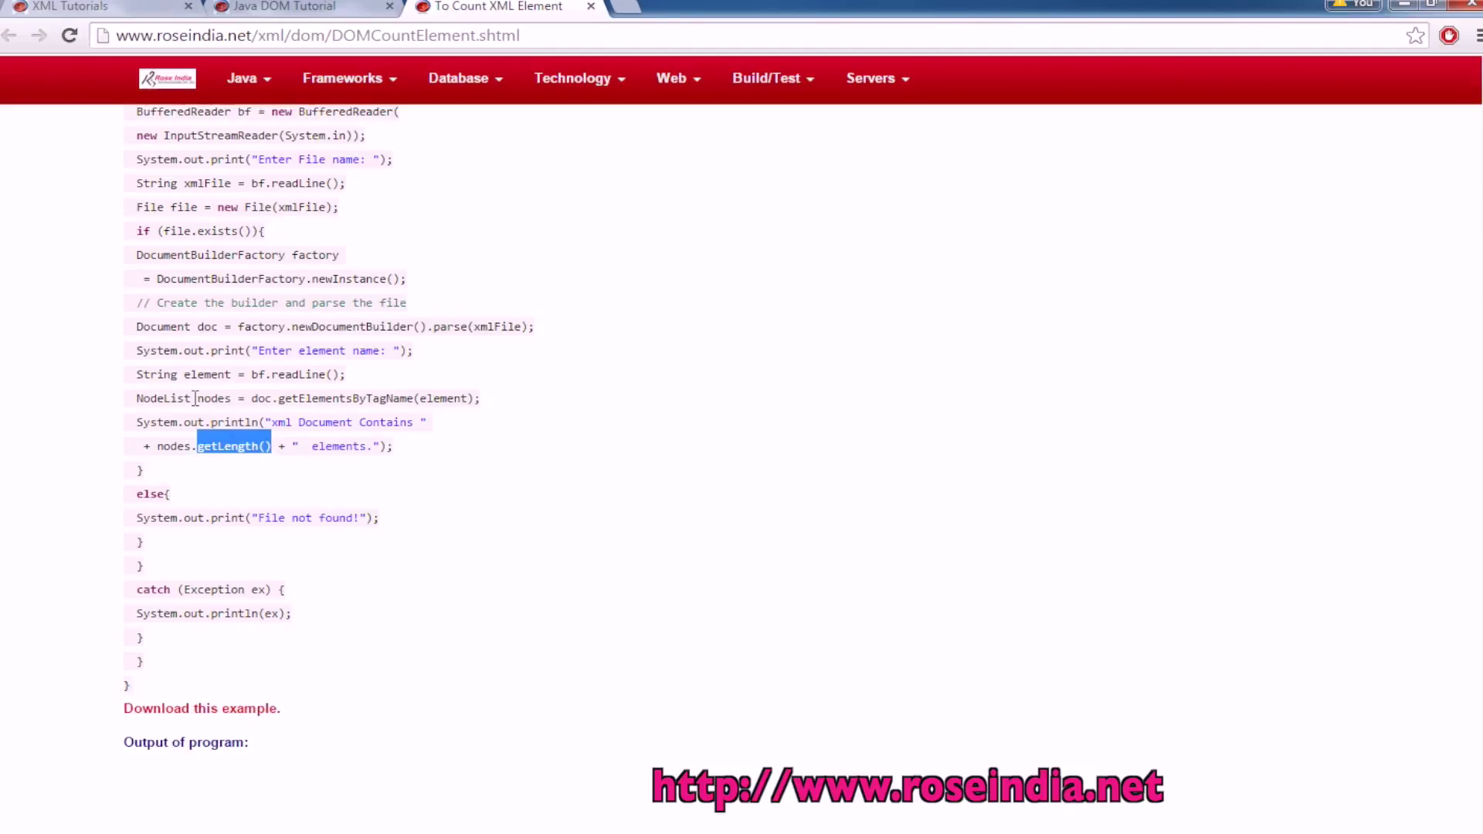
left_click(310, 416)
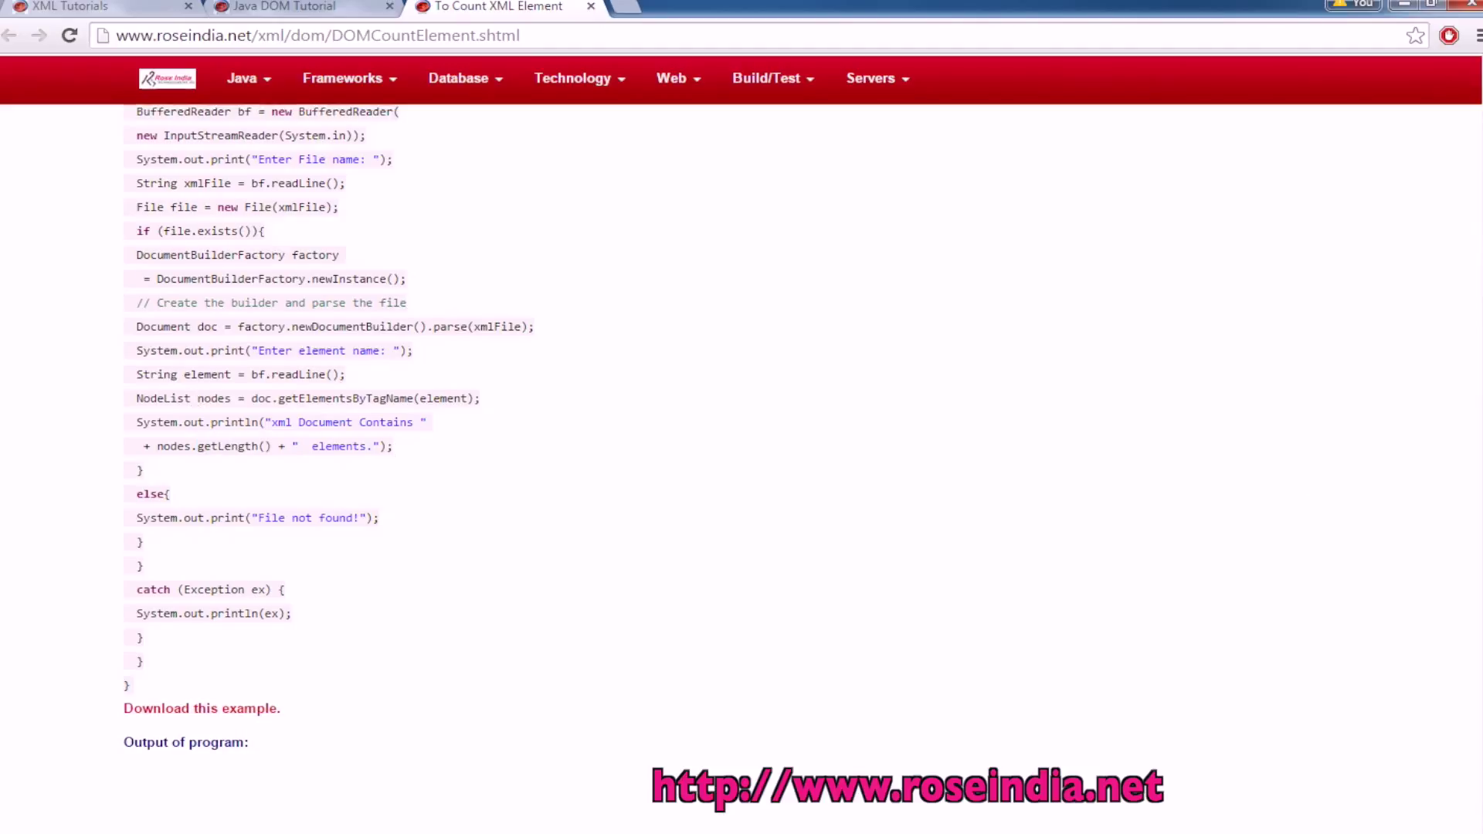
scroll(741, 464, "up", 1)
scroll(742, 463, "up", 3)
scroll(1070, 344, "up", 1)
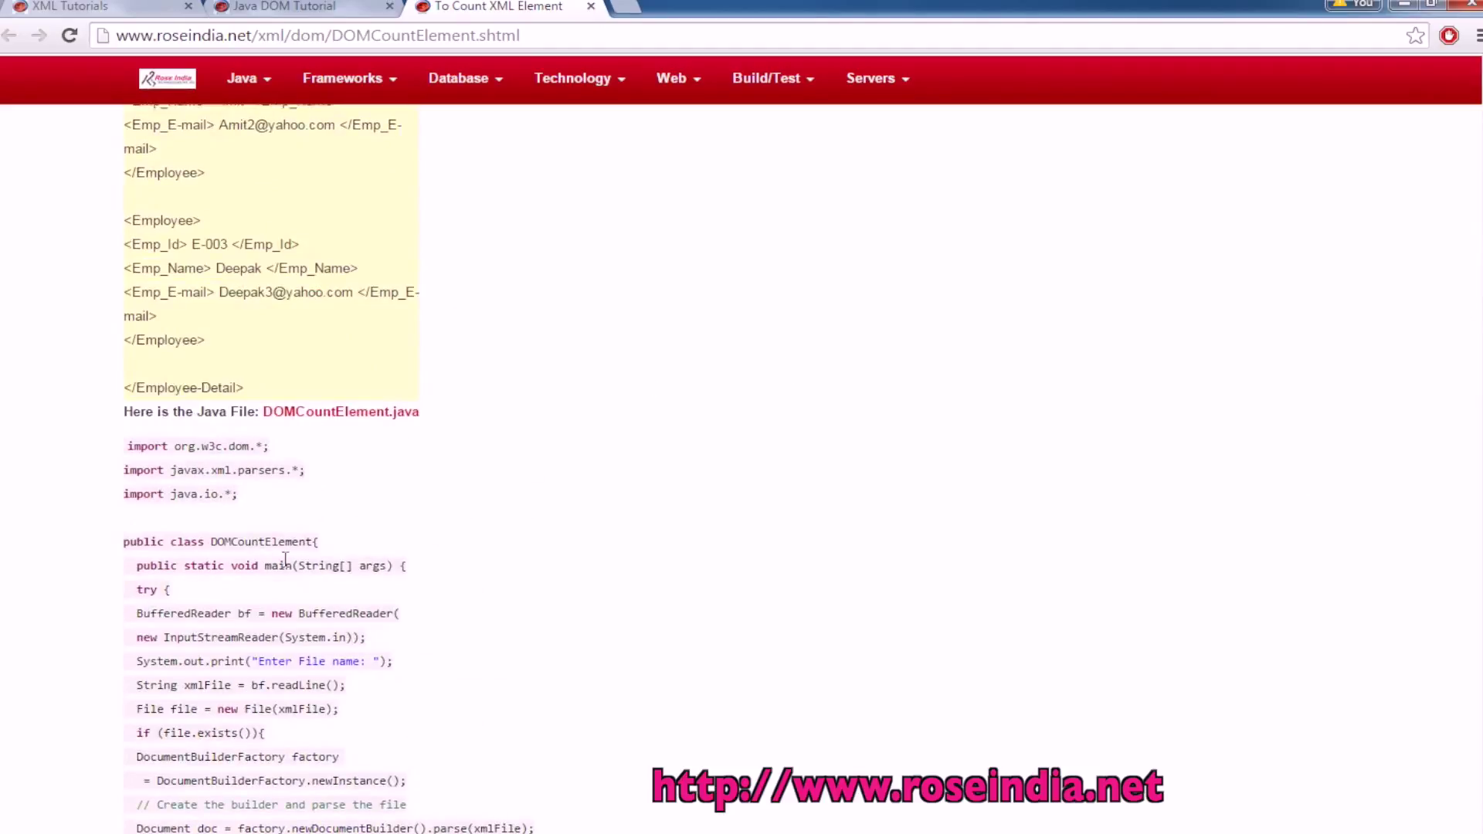
Step: Copy the class name DOMCountElement from the tutorial page
double_click(255, 540)
right_click(288, 545)
left_click(318, 557)
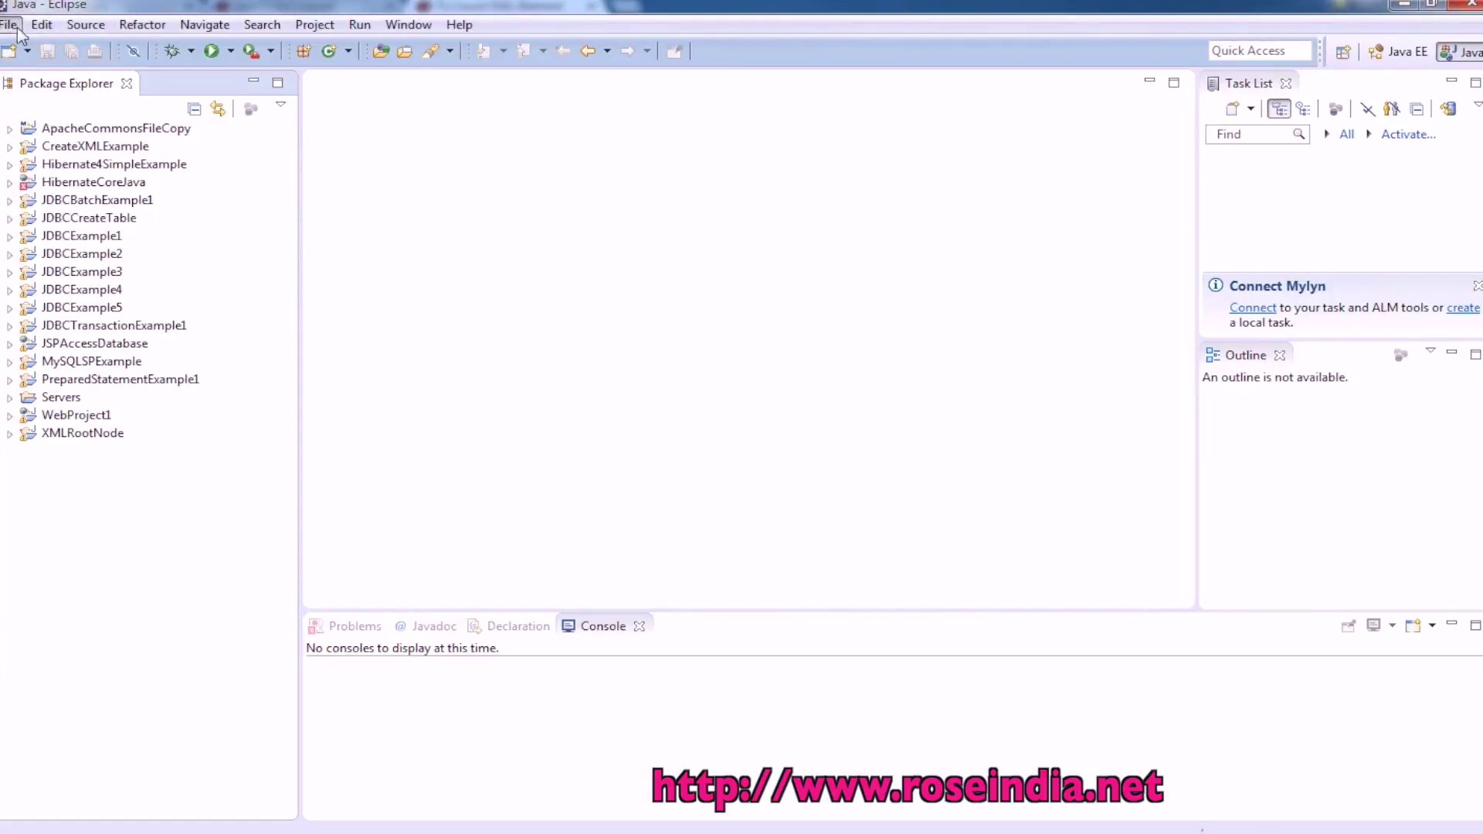
Step: Create a new Java project named CountXMLNodes
left_click(10, 24)
left_click(463, 24)
left_click(10, 24)
left_click(437, 51)
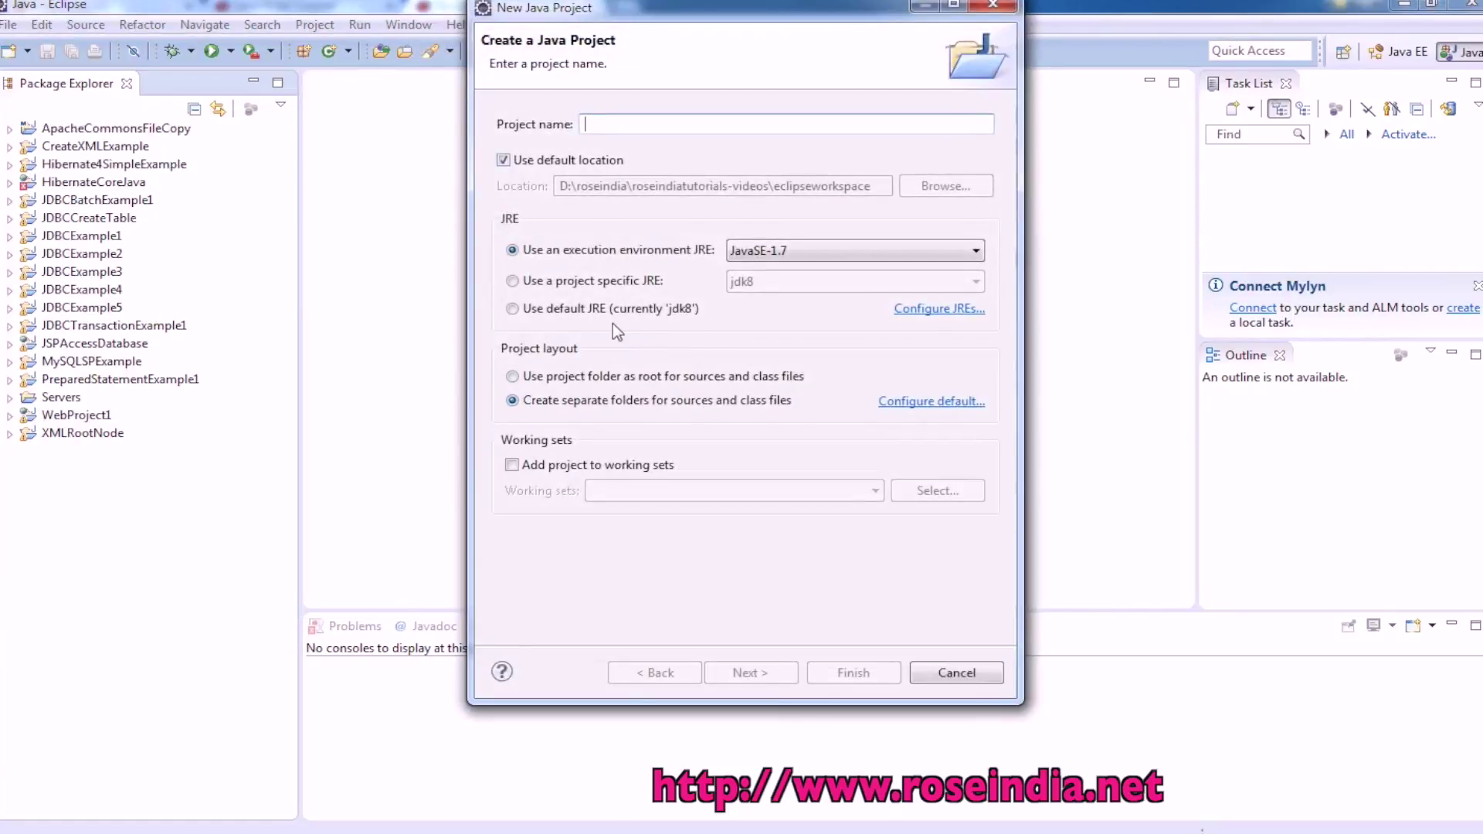
type("Count")
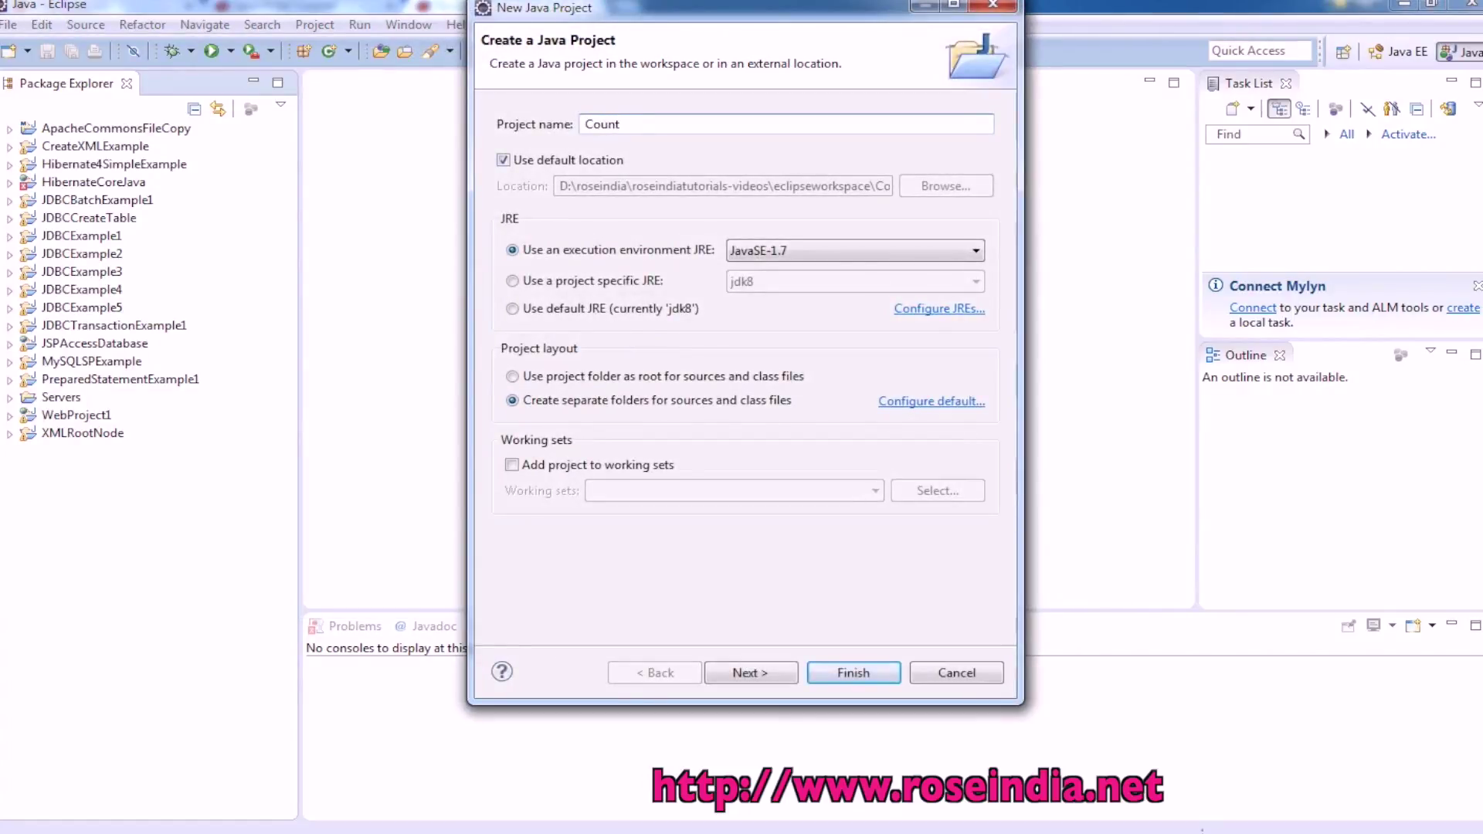
type("XMLNodes")
left_click(748, 673)
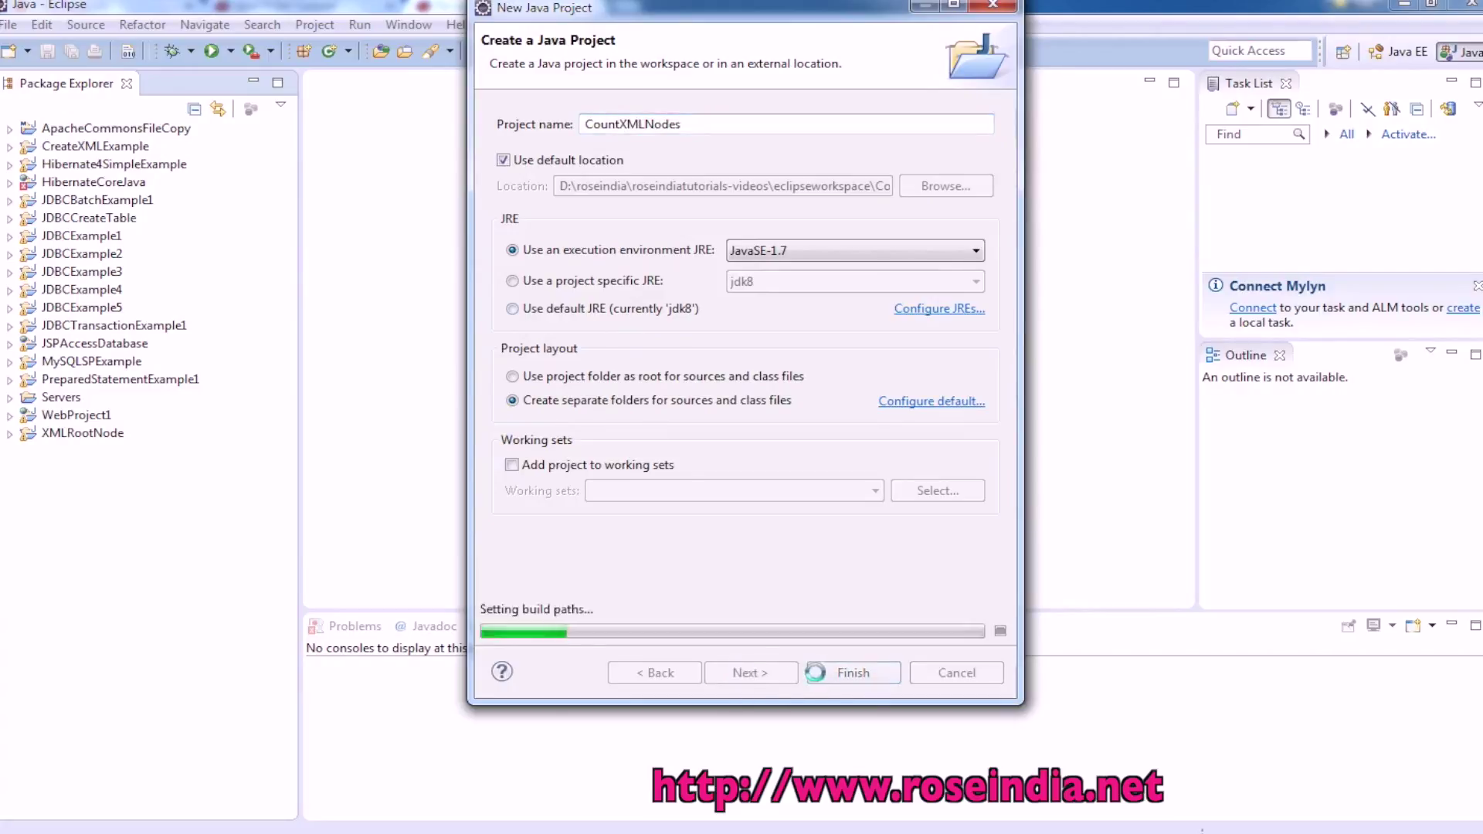
left_click(843, 672)
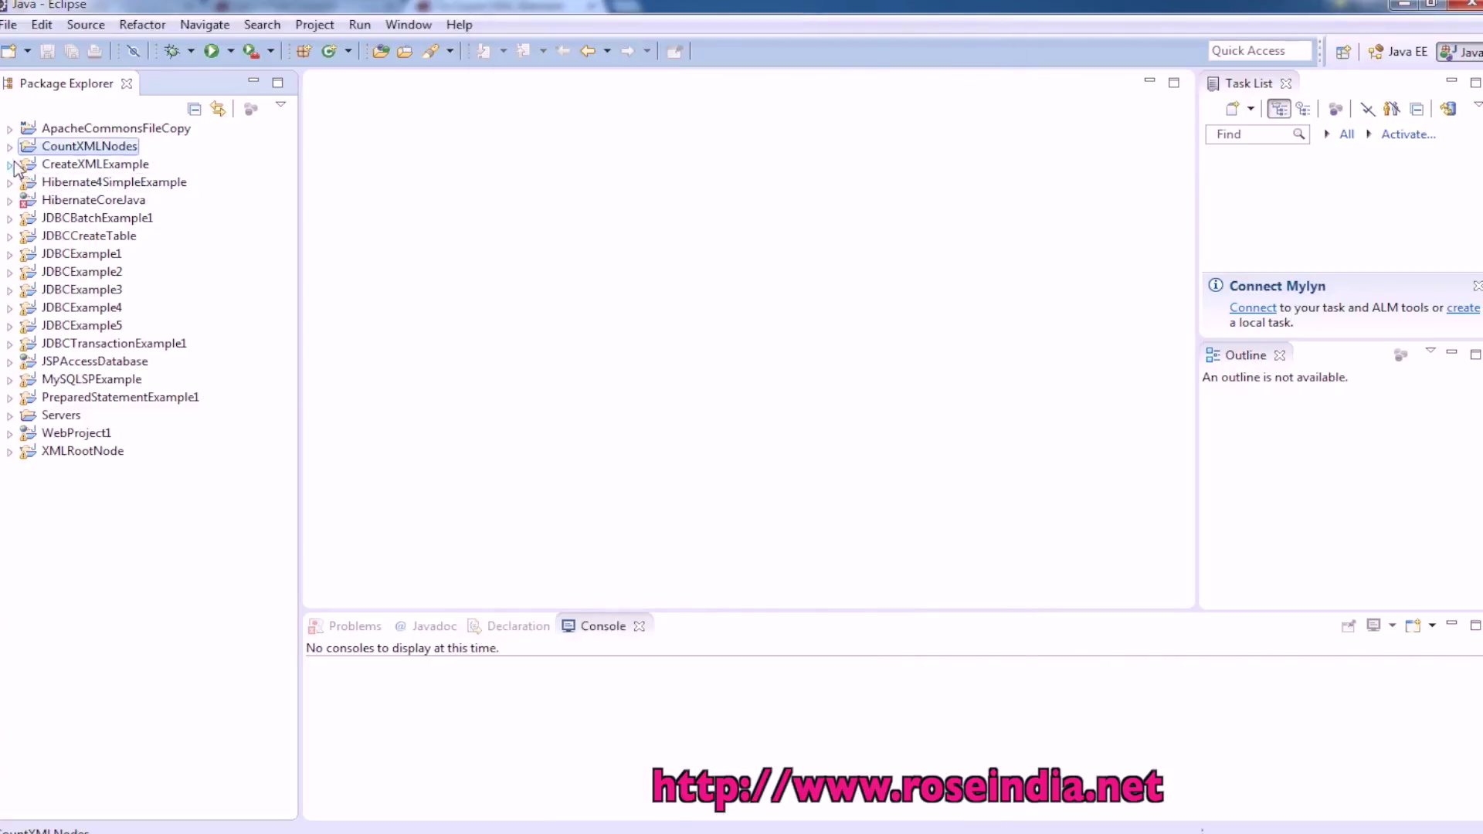
Step: Add package net.roseindia under src and create class DOMCountElement in it with a main method
right_click(64, 166)
mouse_move(111, 177)
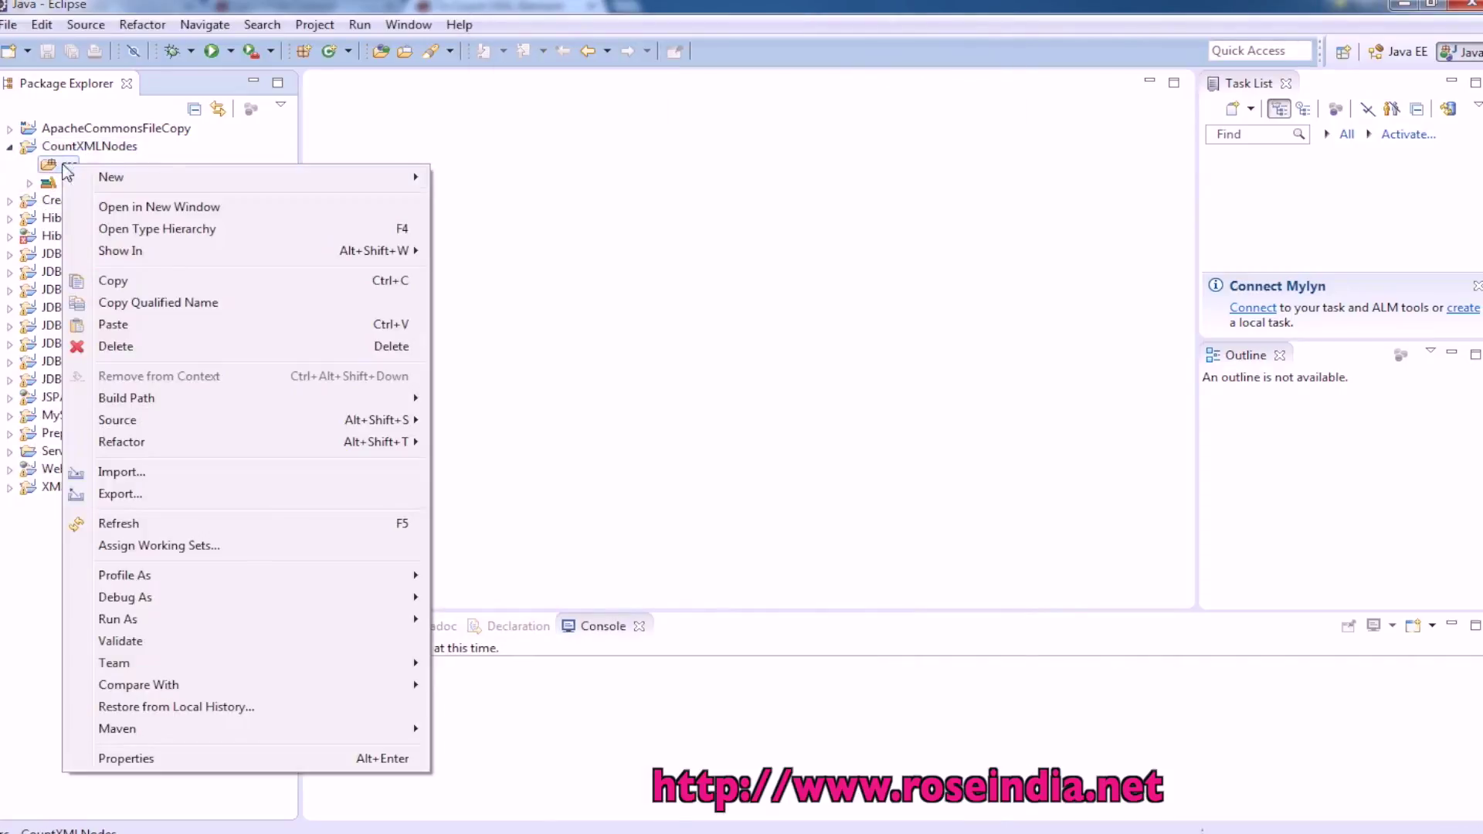
left_click(490, 228)
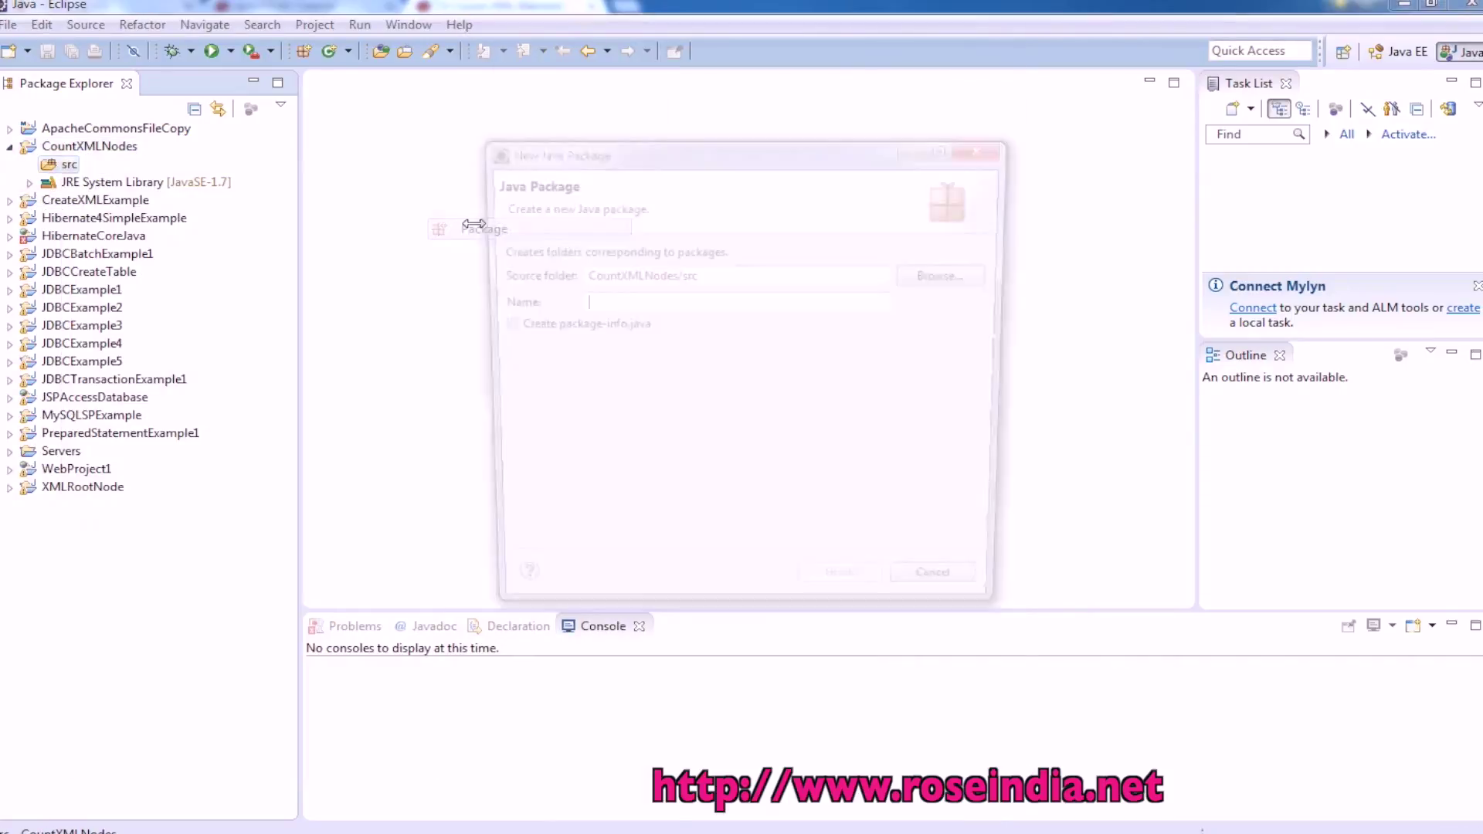
type("net.ros")
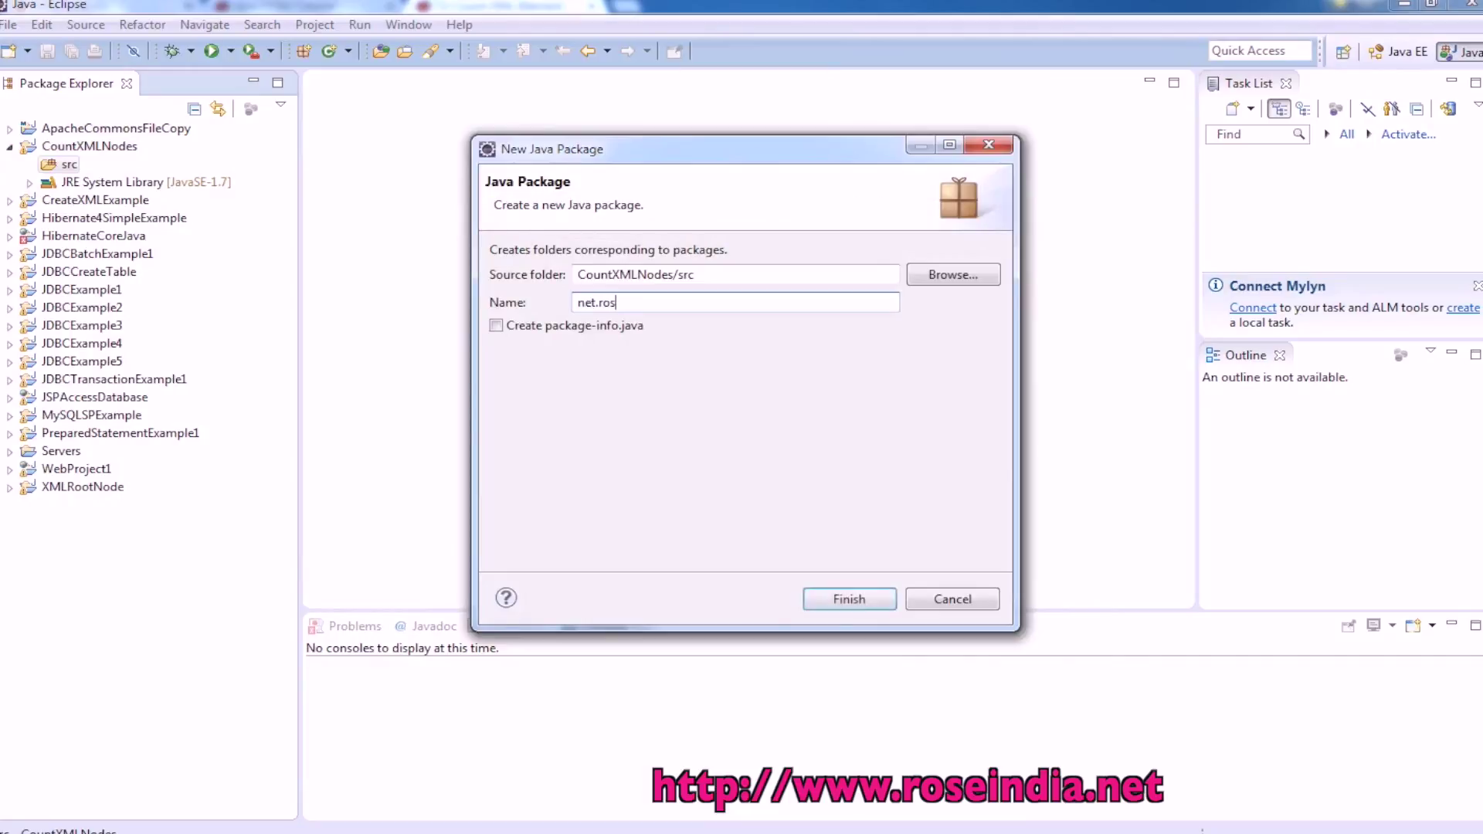
type("eindia")
key("Return")
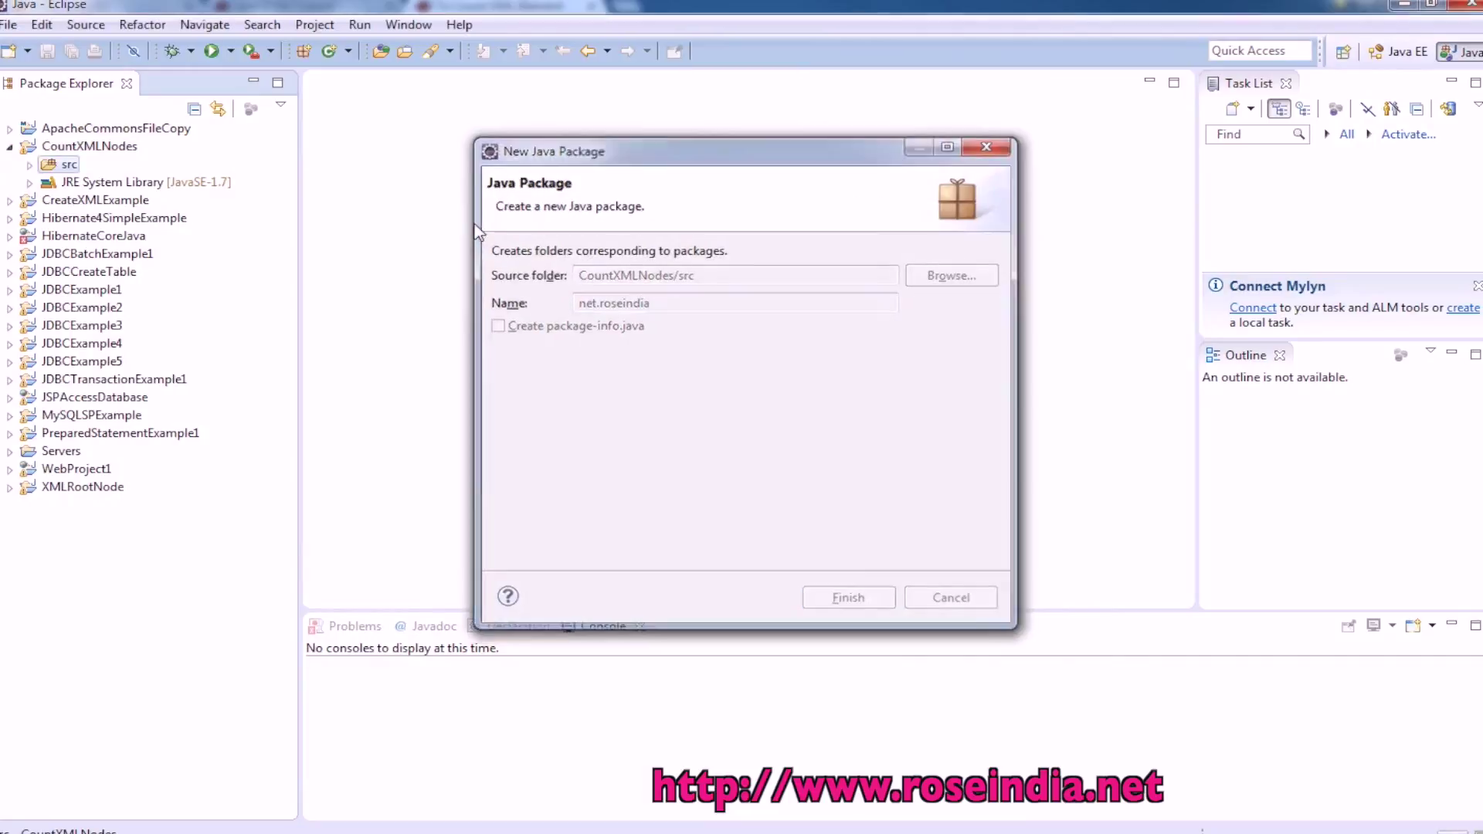
right_click(117, 188)
mouse_move(157, 192)
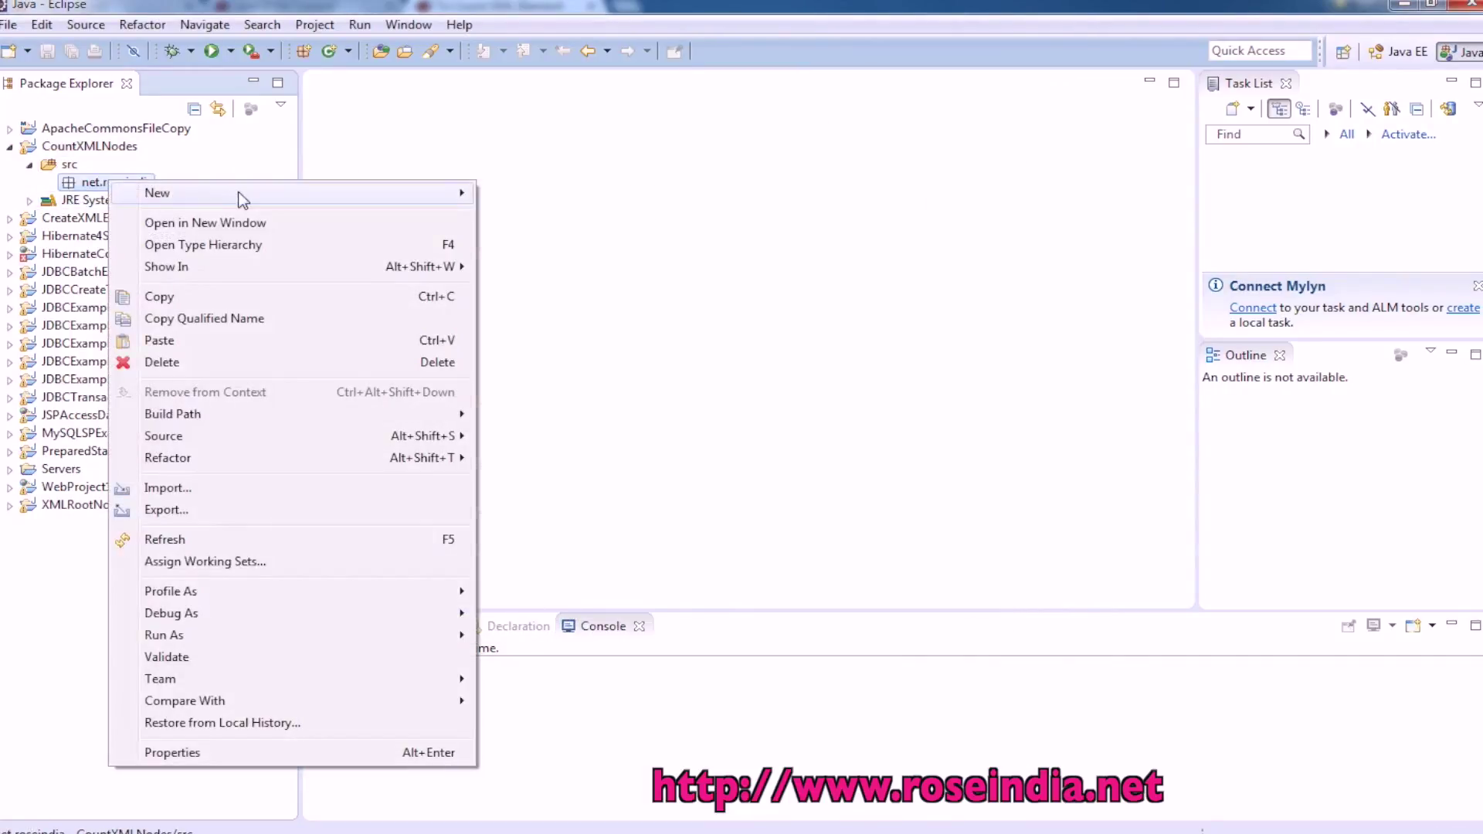
left_click(521, 267)
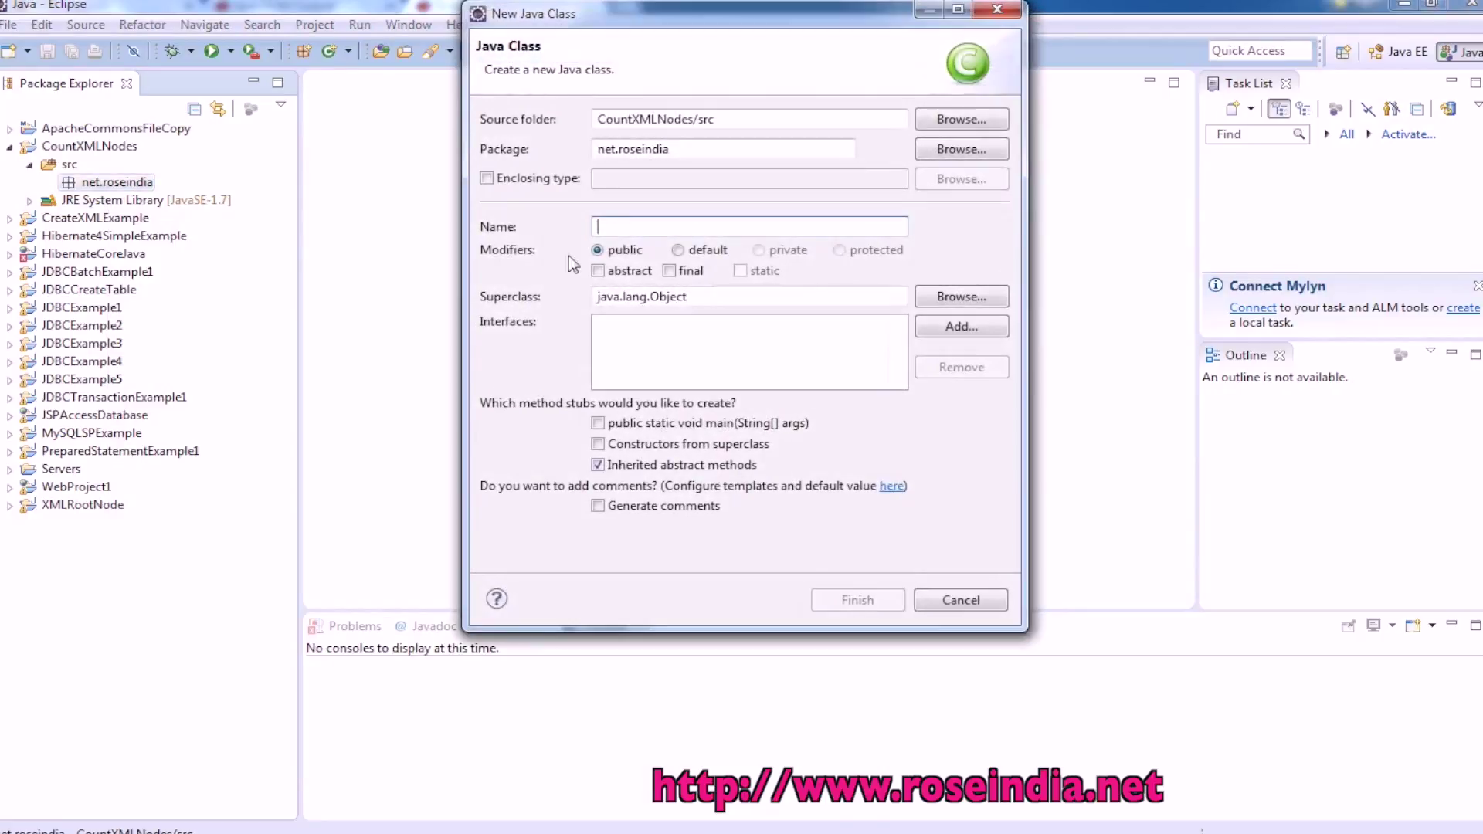
left_click(597, 425)
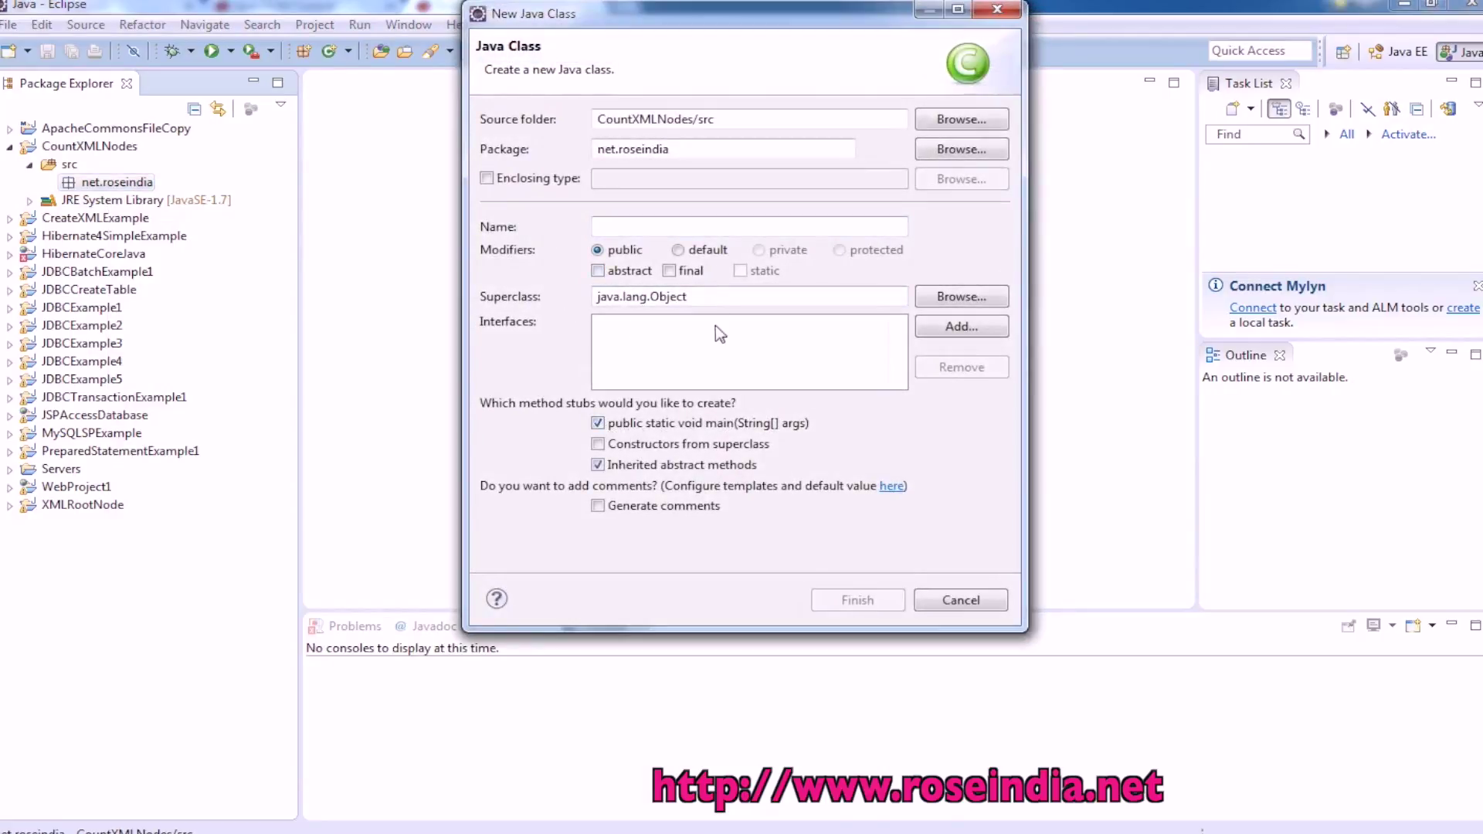
left_click(625, 229)
type("DOMCountElement")
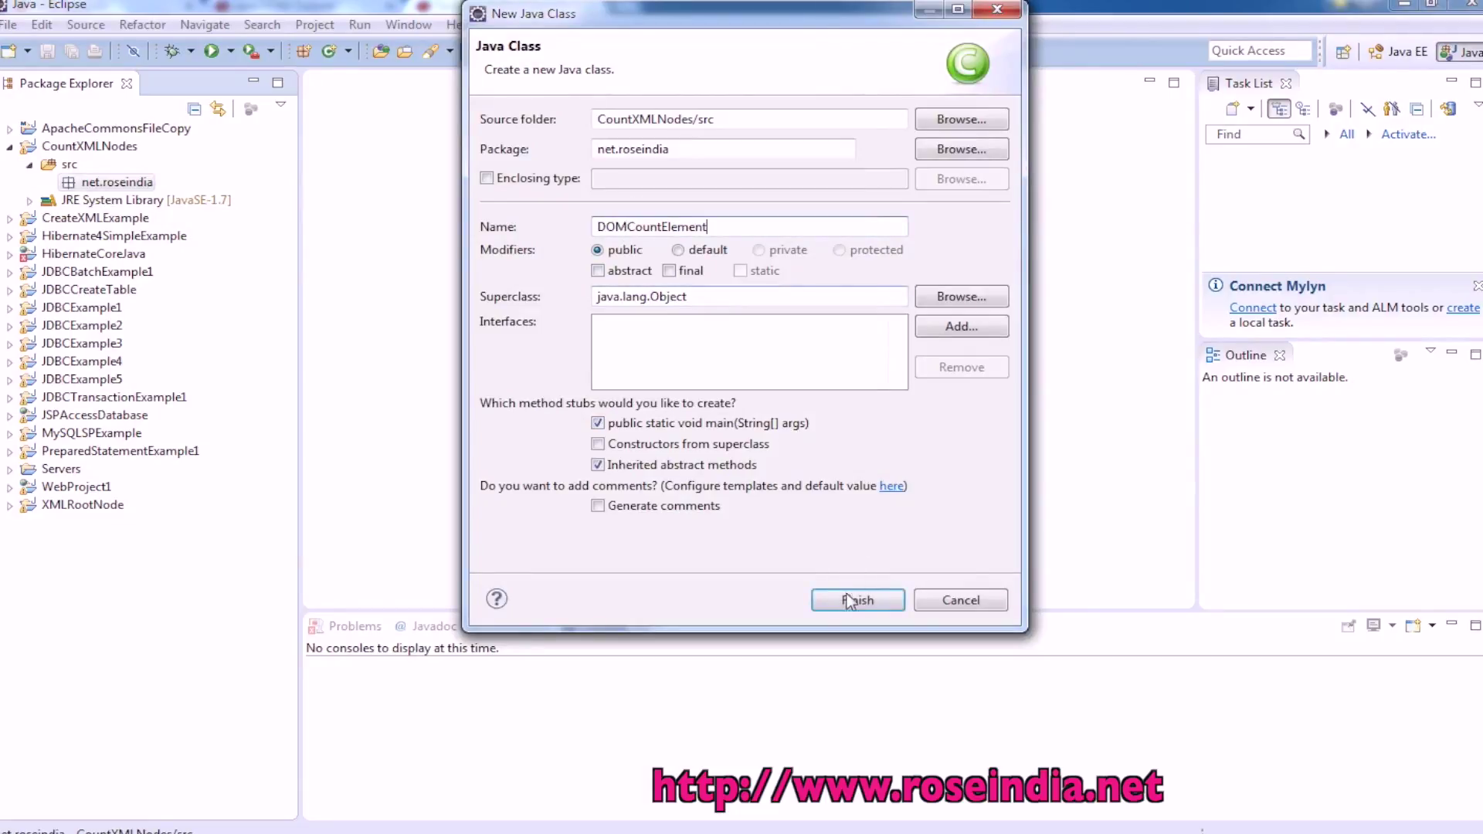
left_click(848, 602)
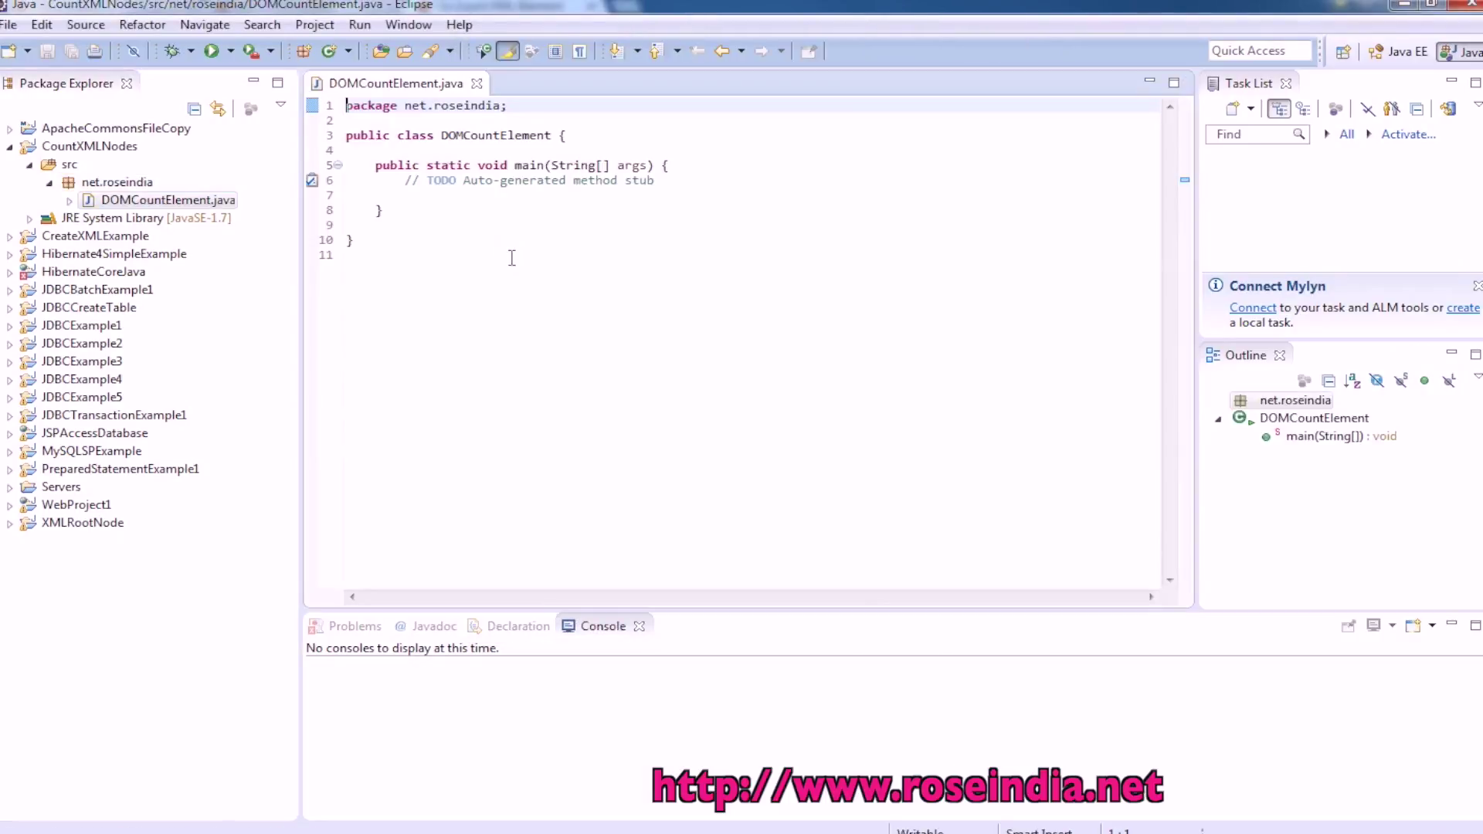
Step: Delete the auto-generated TODO comment and save DOMCountElement.java
left_click_drag(667, 180, 401, 181)
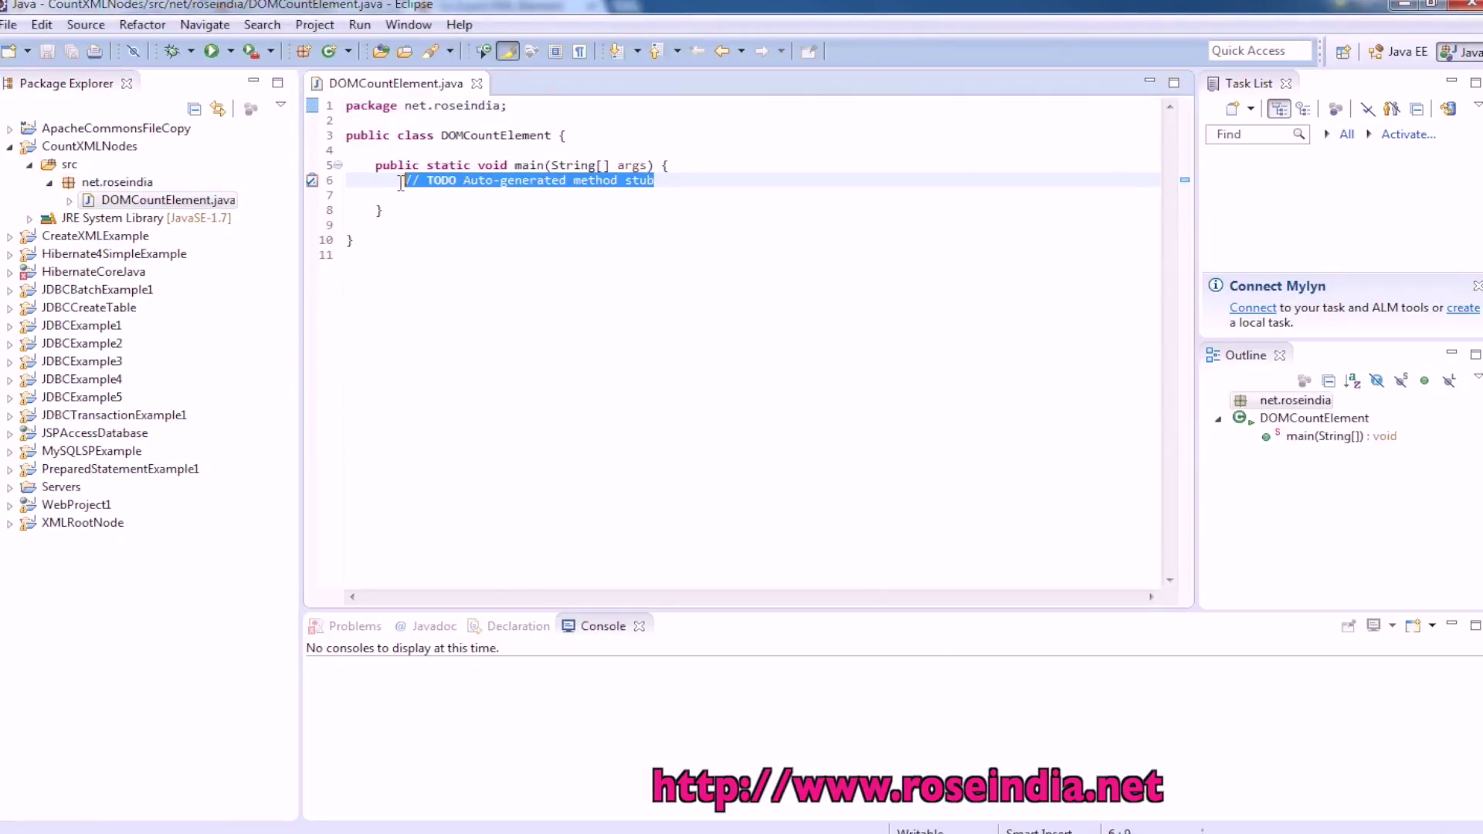
key("Delete")
key("ctrl+s")
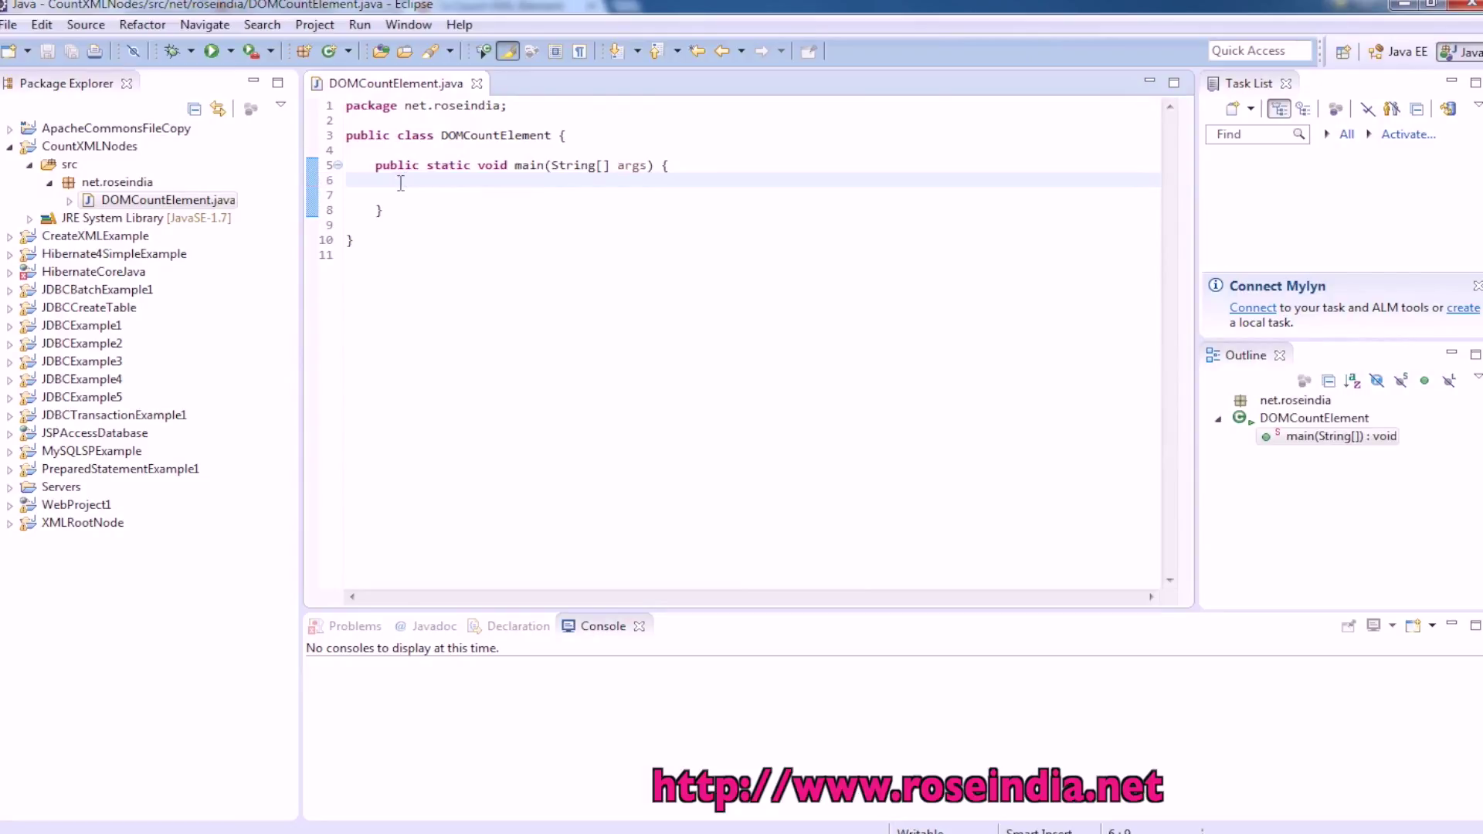
key("alt+Tab")
scroll(399, 182, "up", 5)
scroll(392, 408, "up", 3)
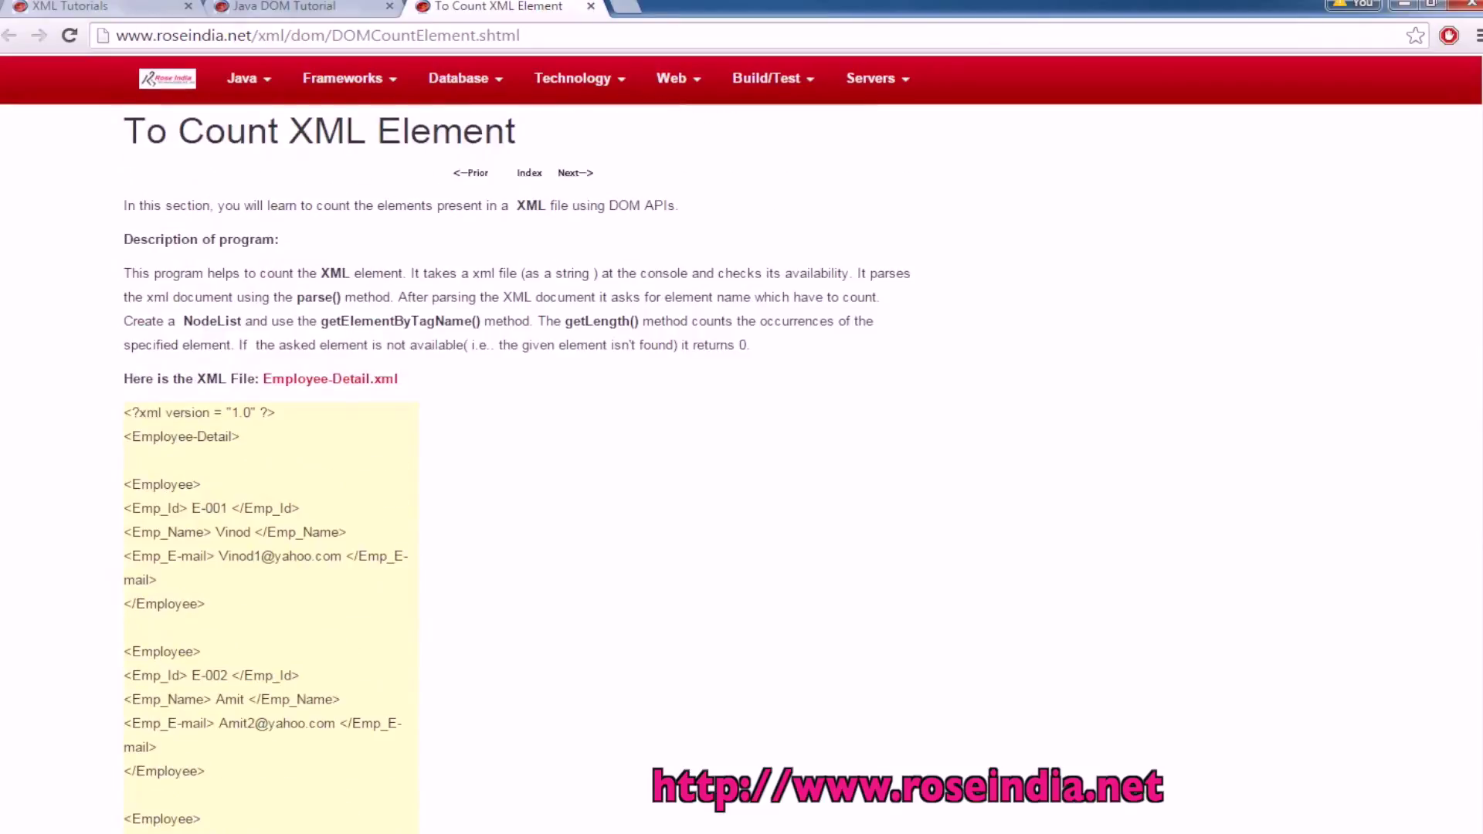
Step: Create a new file Employee-Detail.xml in the CountXMLNodes project
left_click_drag(398, 379, 263, 379)
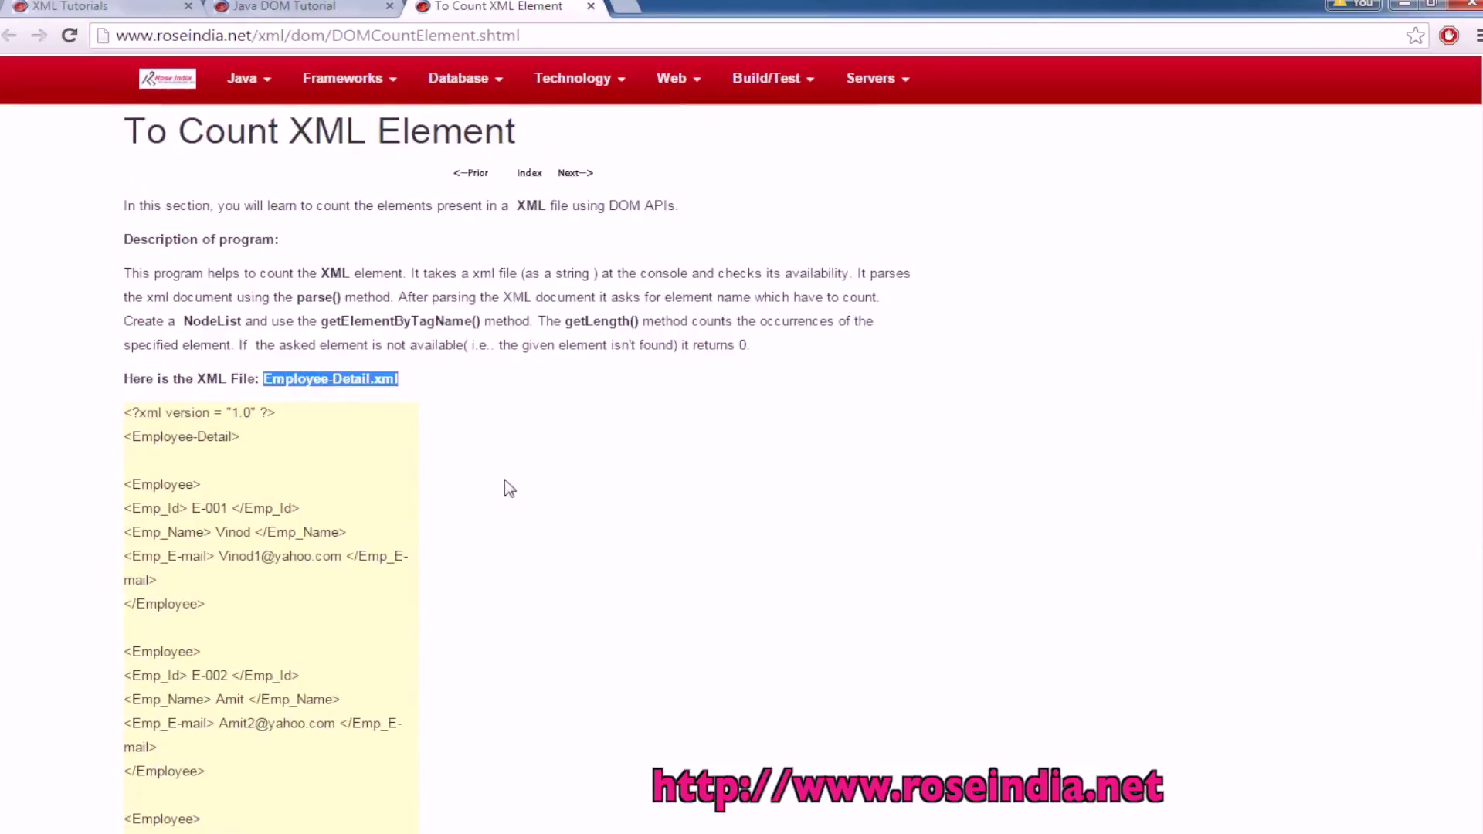
key("alt+Tab")
left_click(66, 146)
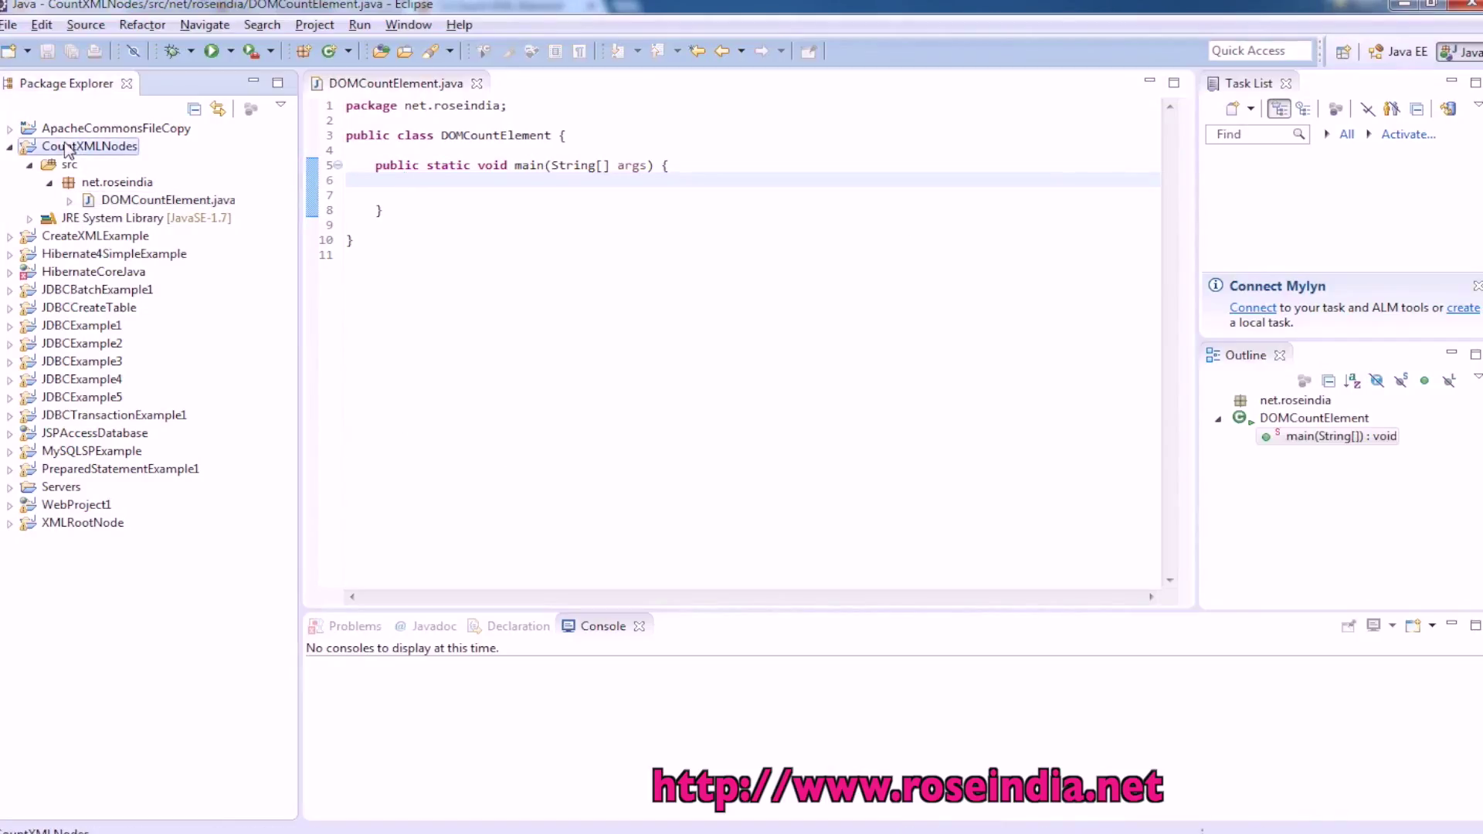
right_click(66, 146)
mouse_move(113, 155)
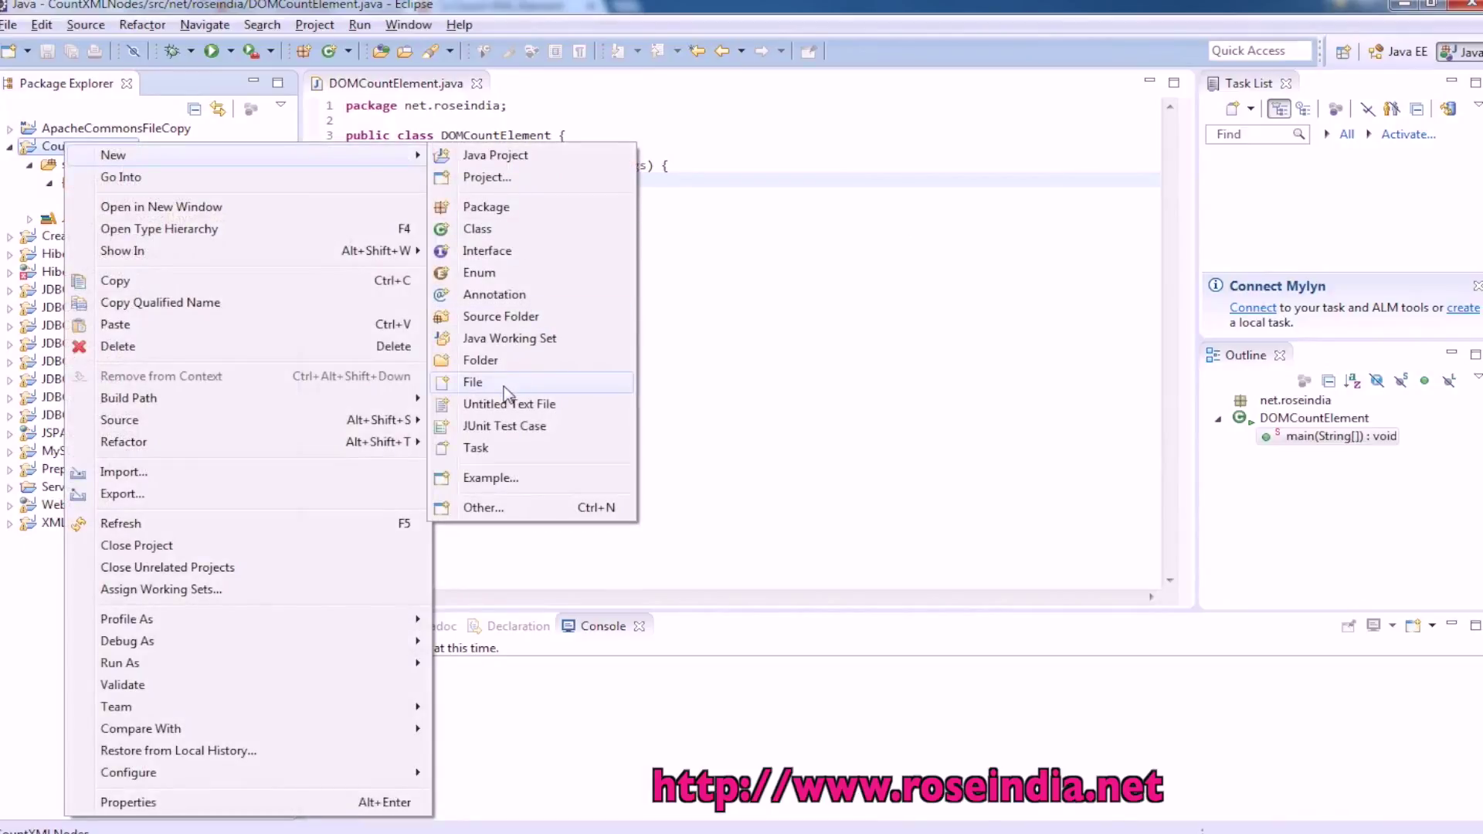
left_click(473, 383)
type("Employee-Detail.xml")
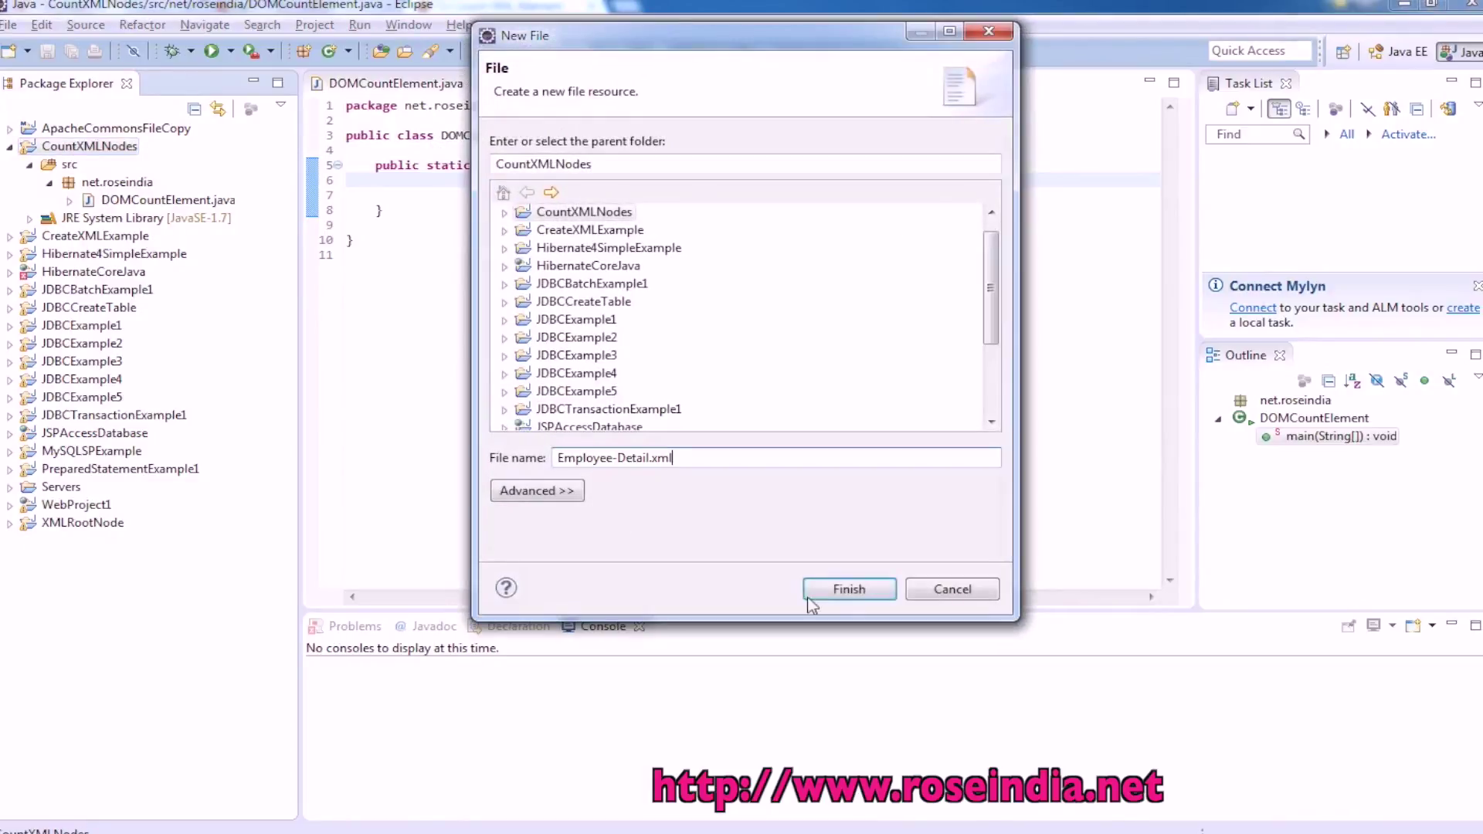
left_click(849, 588)
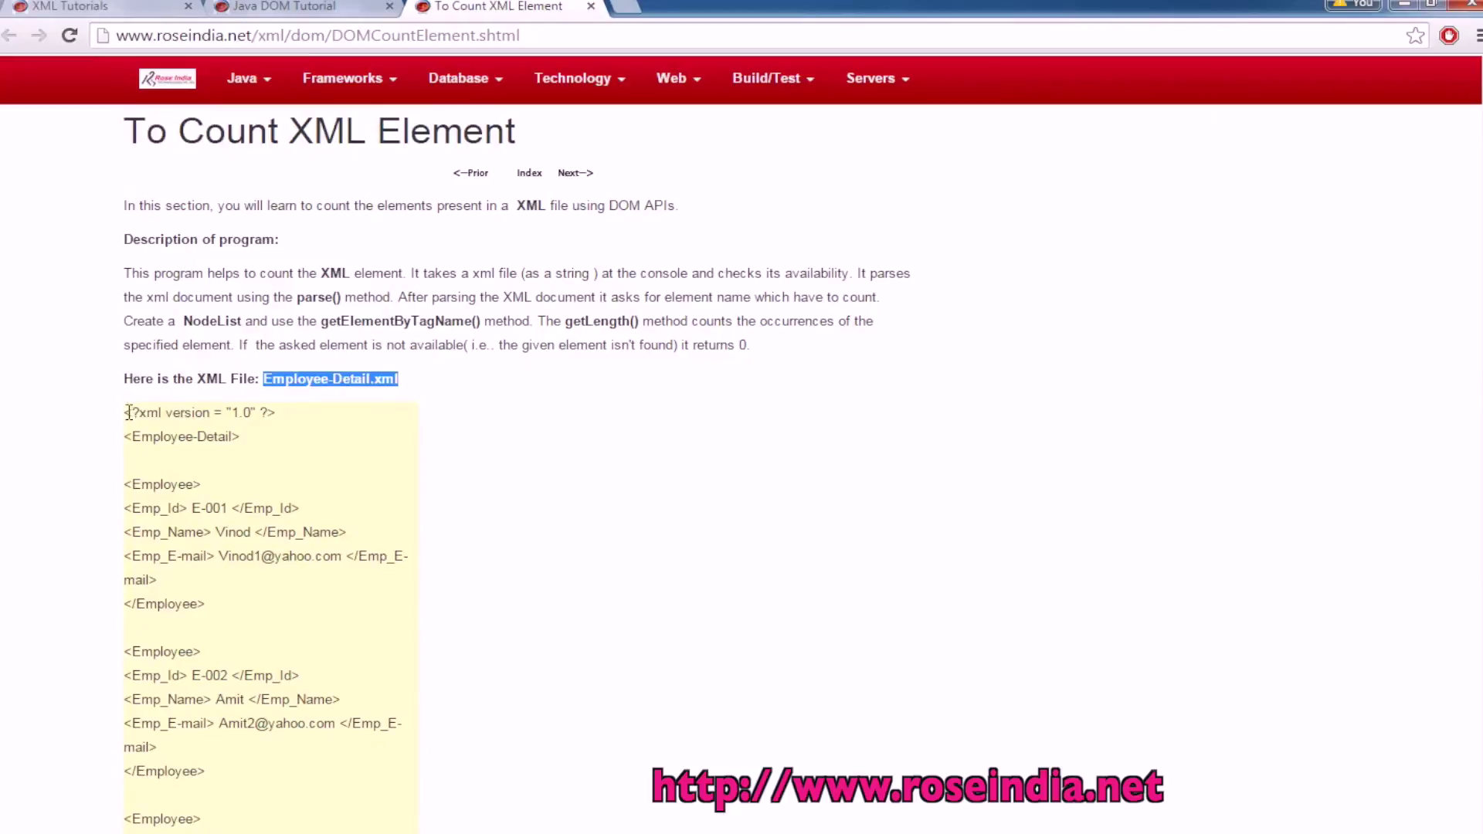
Step: Paste the tutorial's employee XML into Employee-Detail.xml, save and close it
left_click_drag(126, 411, 241, 701)
key("ctrl+c")
scroll(243, 700, "down", 4)
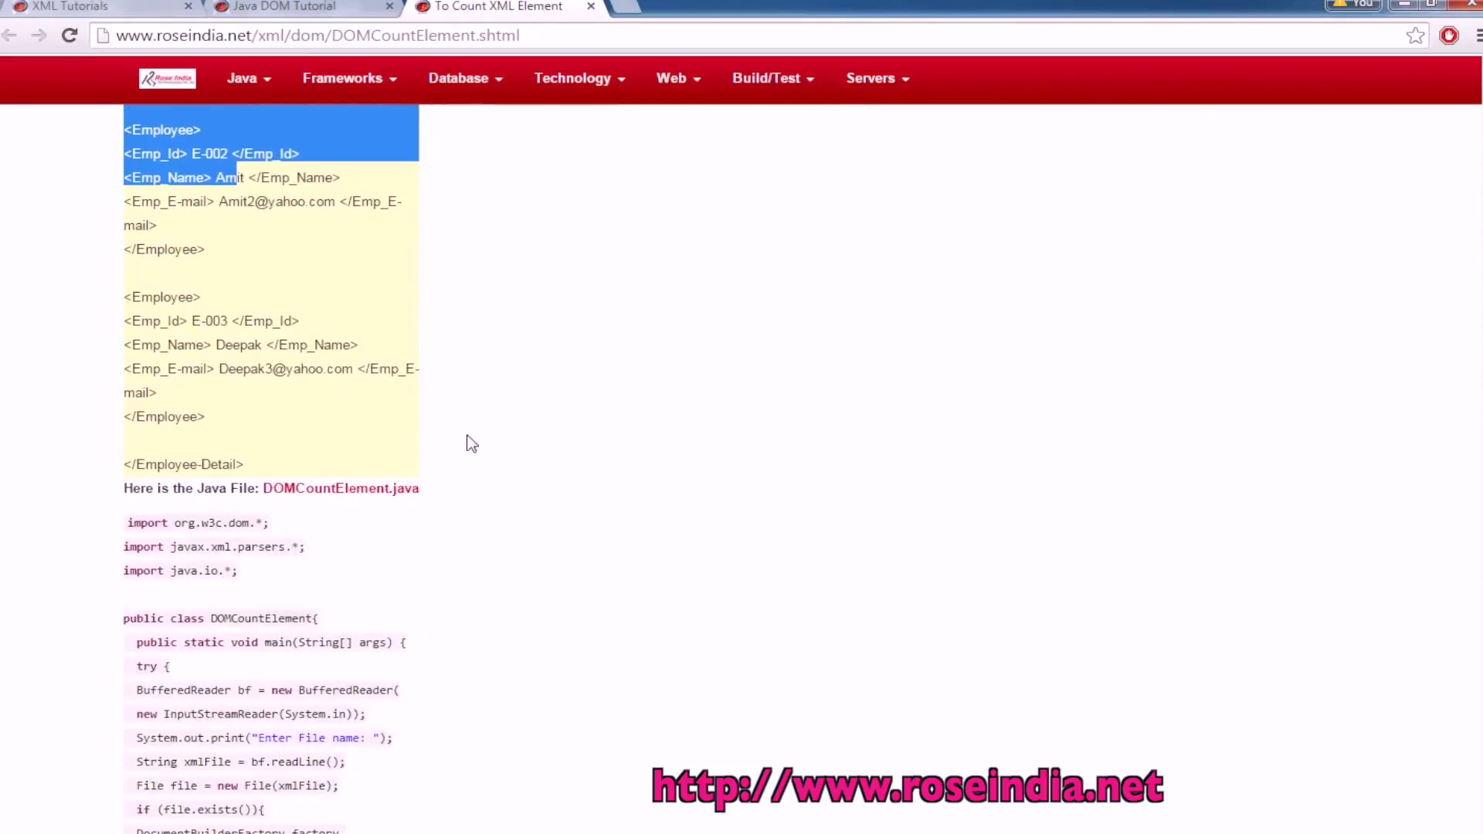
left_click_drag(242, 700, 329, 451)
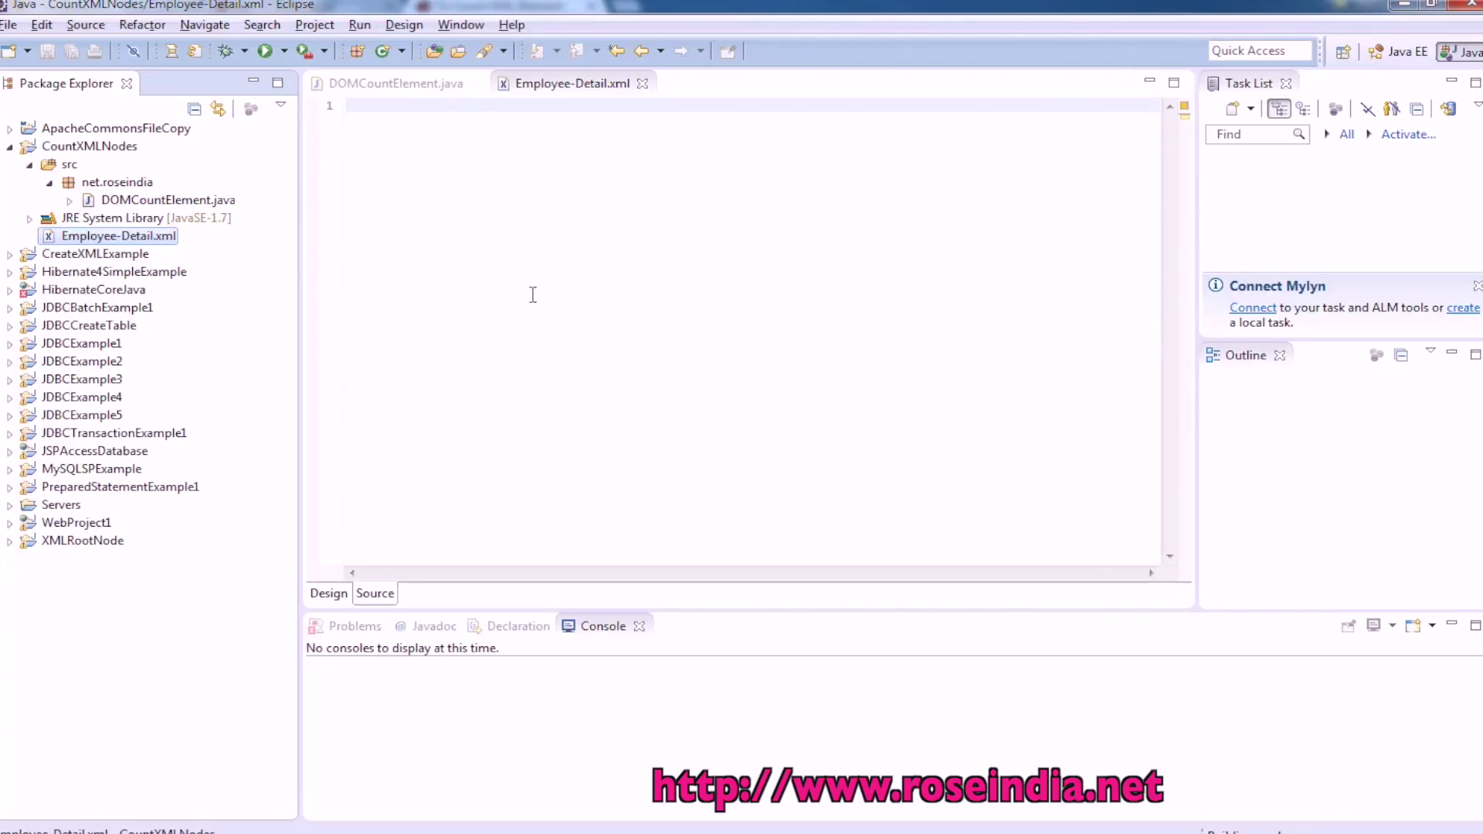
left_click(355, 107)
key("ctrl+v")
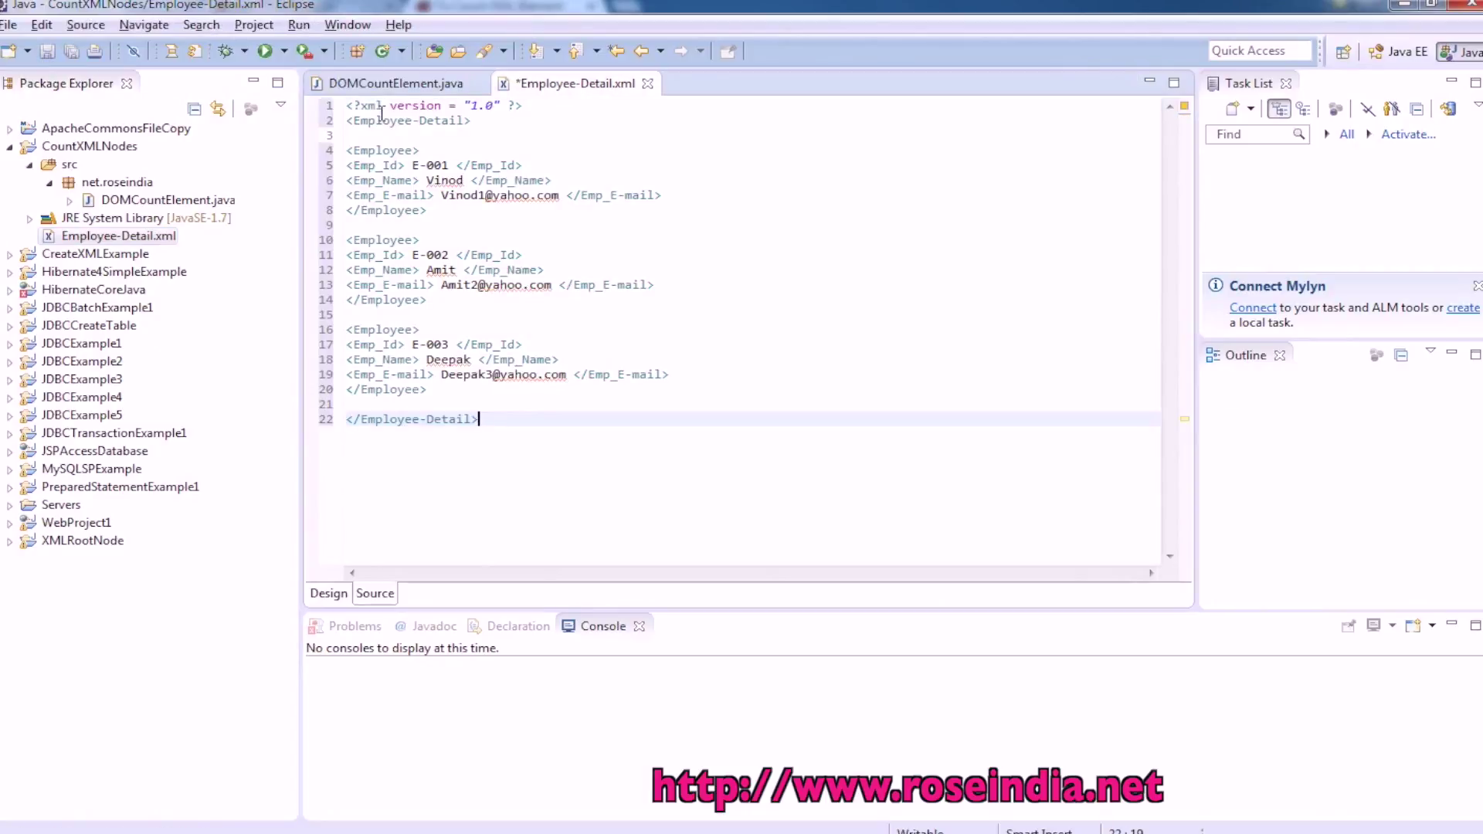
key("ctrl+s")
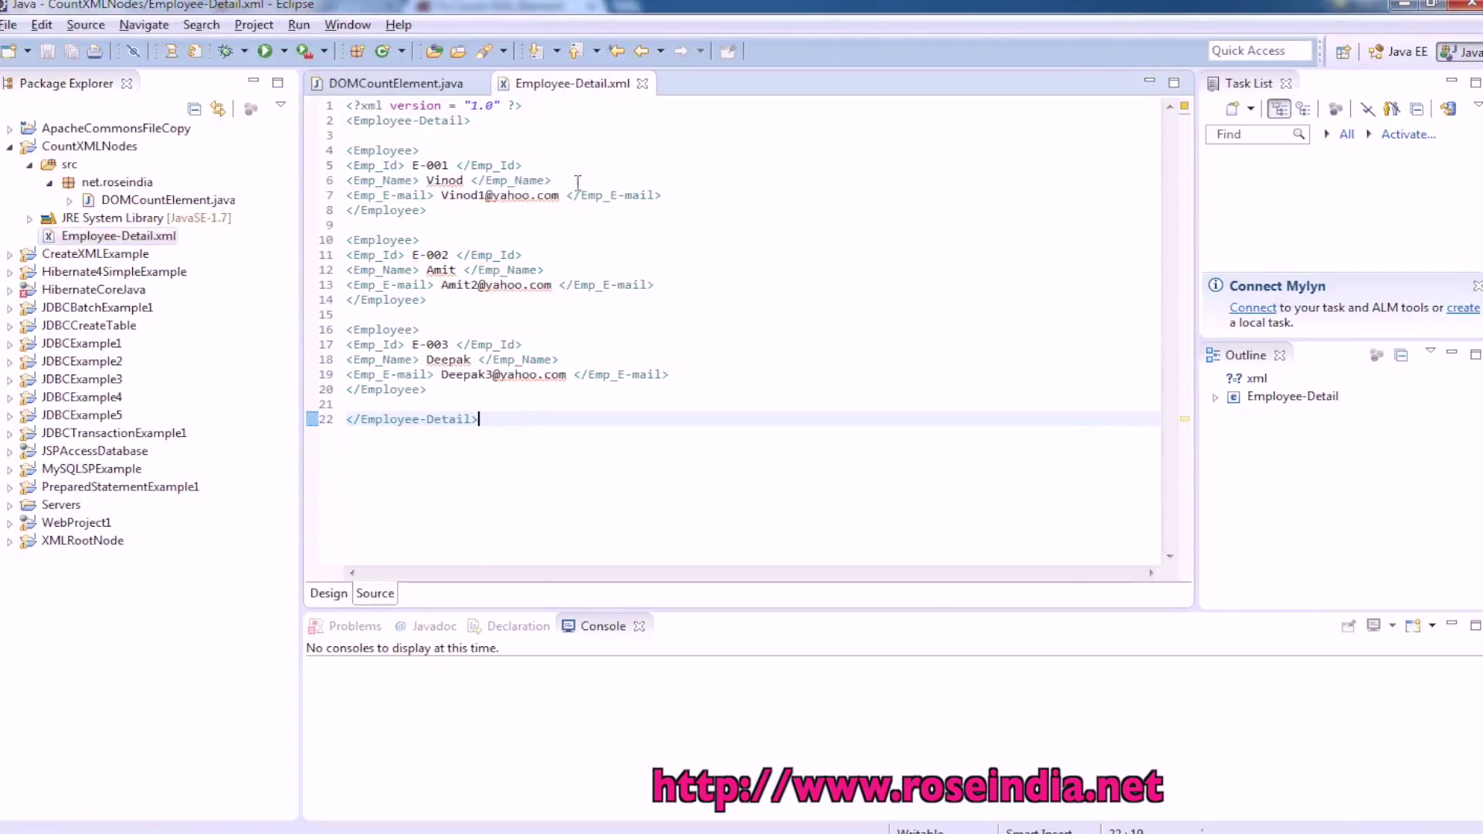
left_click(641, 83)
Step: Paste the tutorial's three import lines below the package line and save
key("alt+Tab")
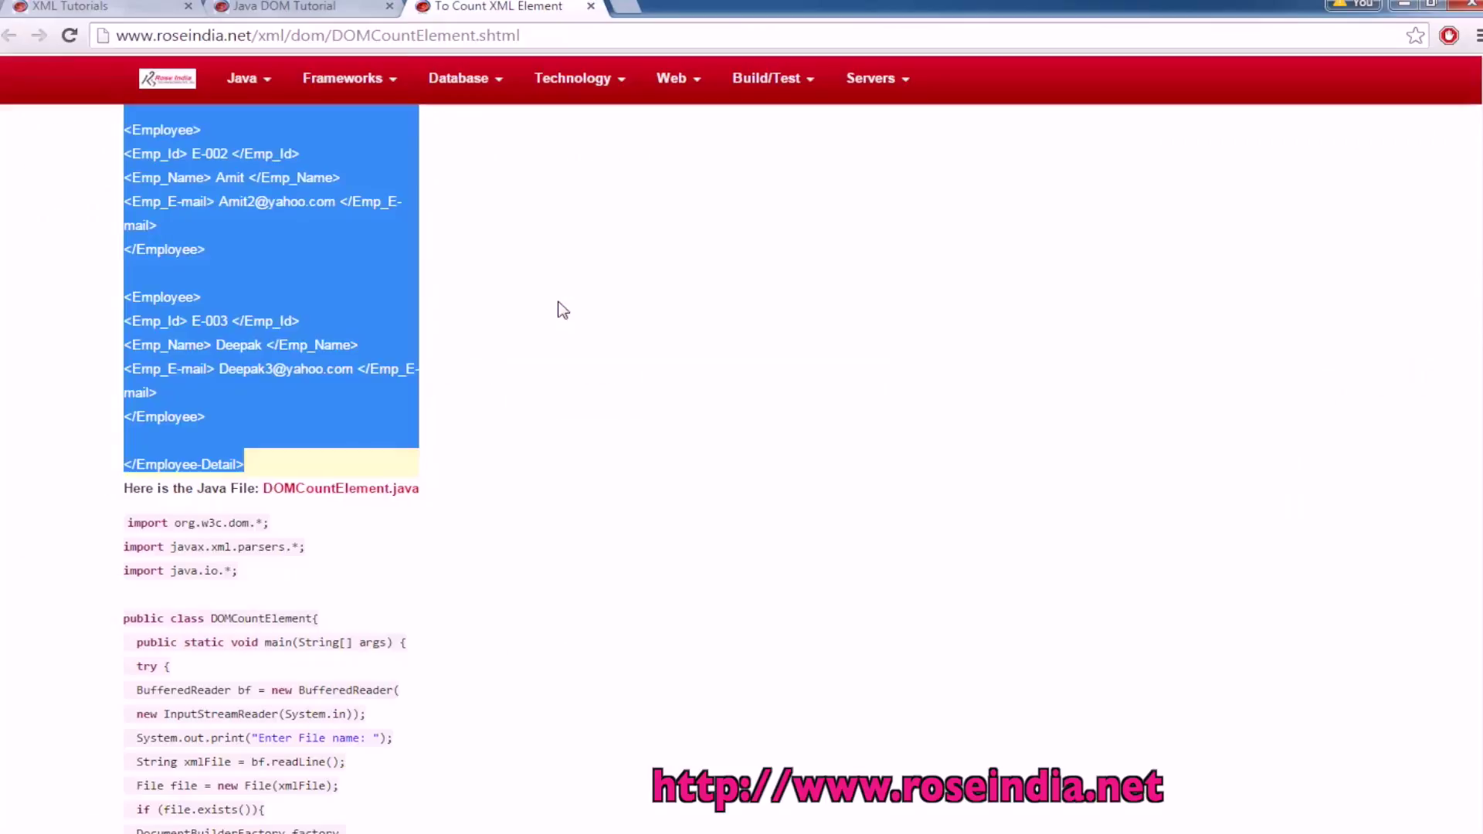
left_click_drag(240, 573, 122, 525)
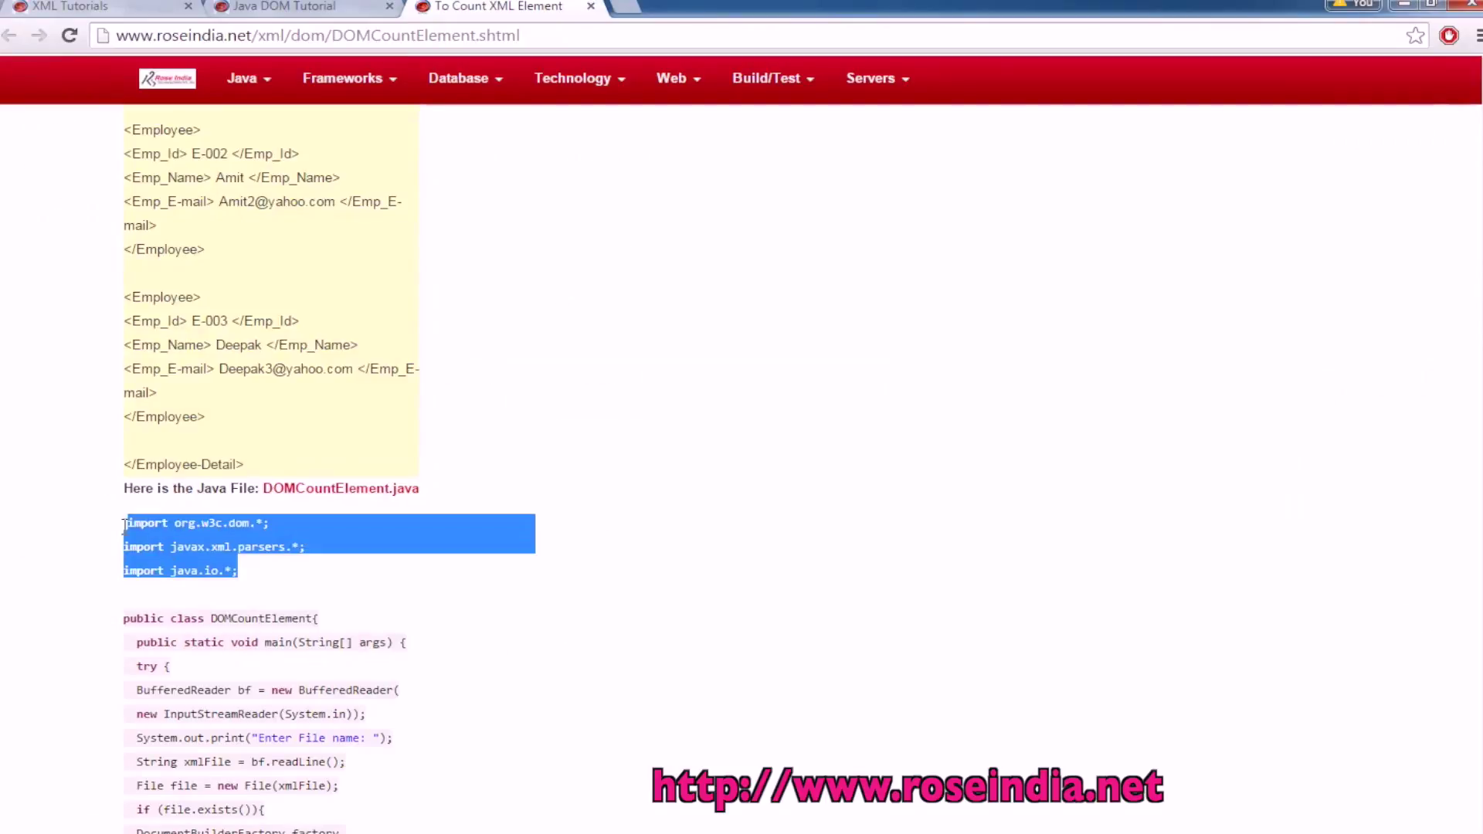
right_click(146, 539)
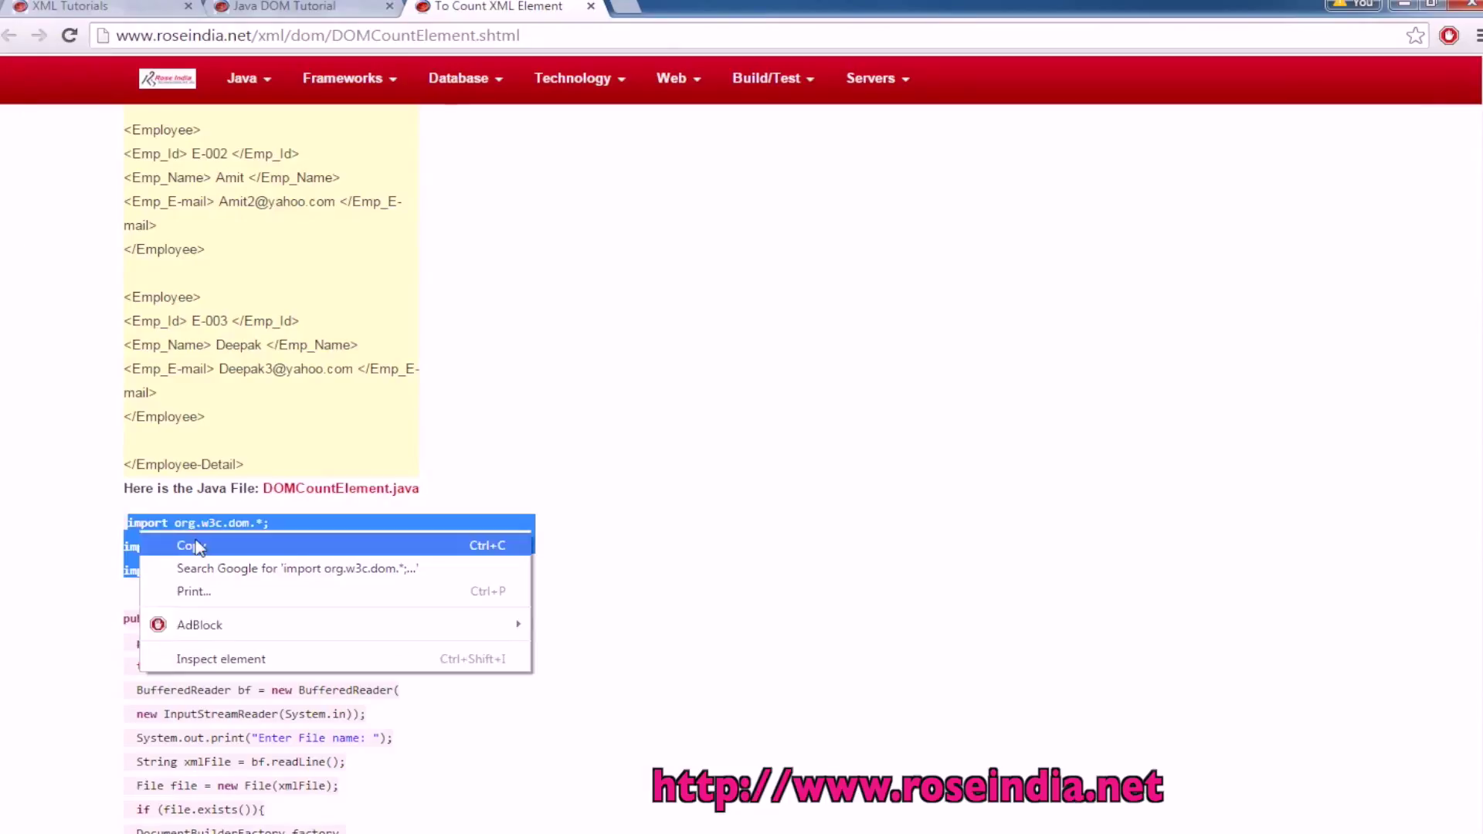
left_click(346, 544)
key("alt+Tab")
left_click(368, 116)
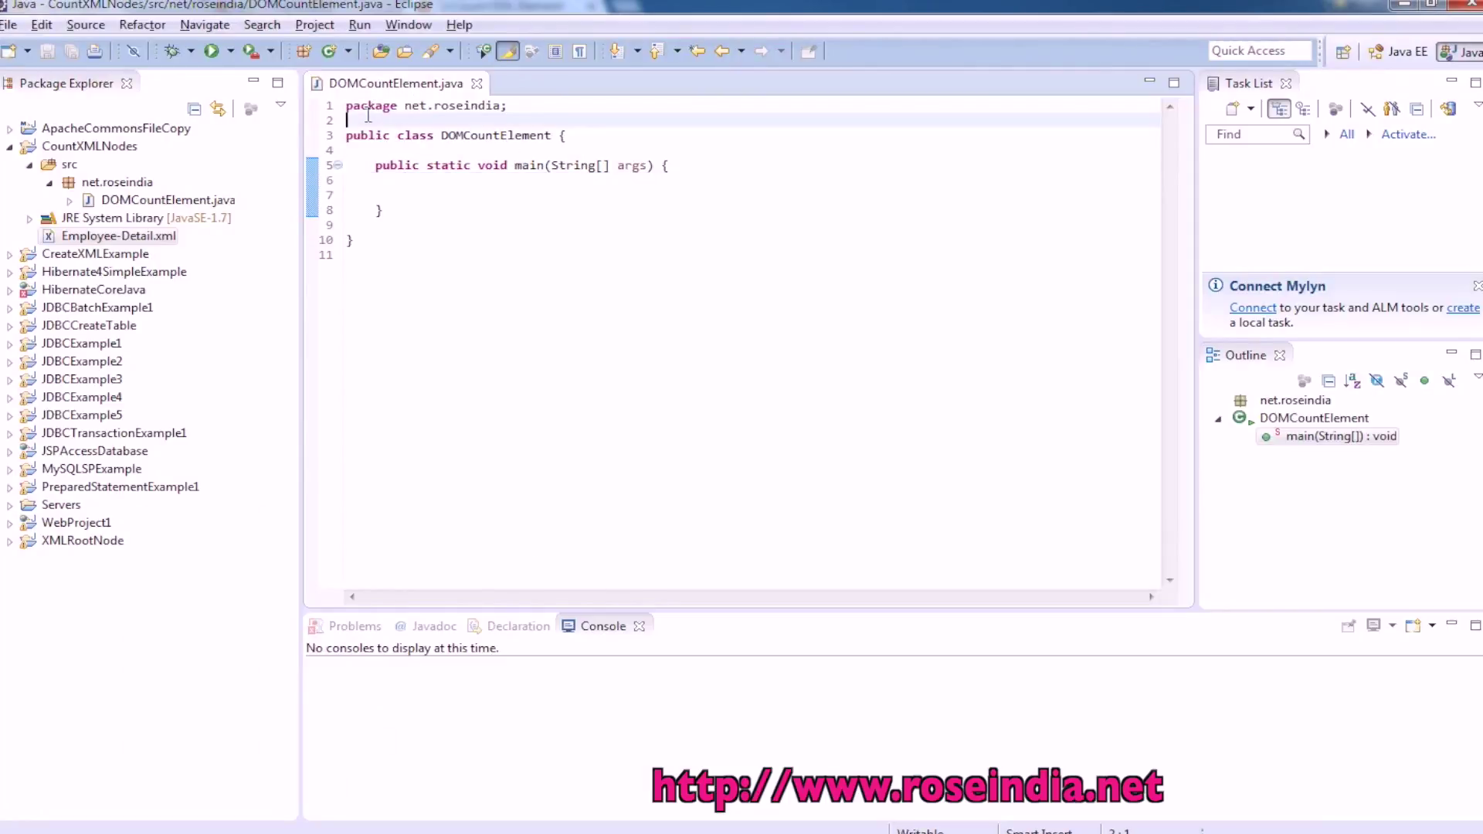
key("ctrl+v")
key("Return")
key("ctrl+s")
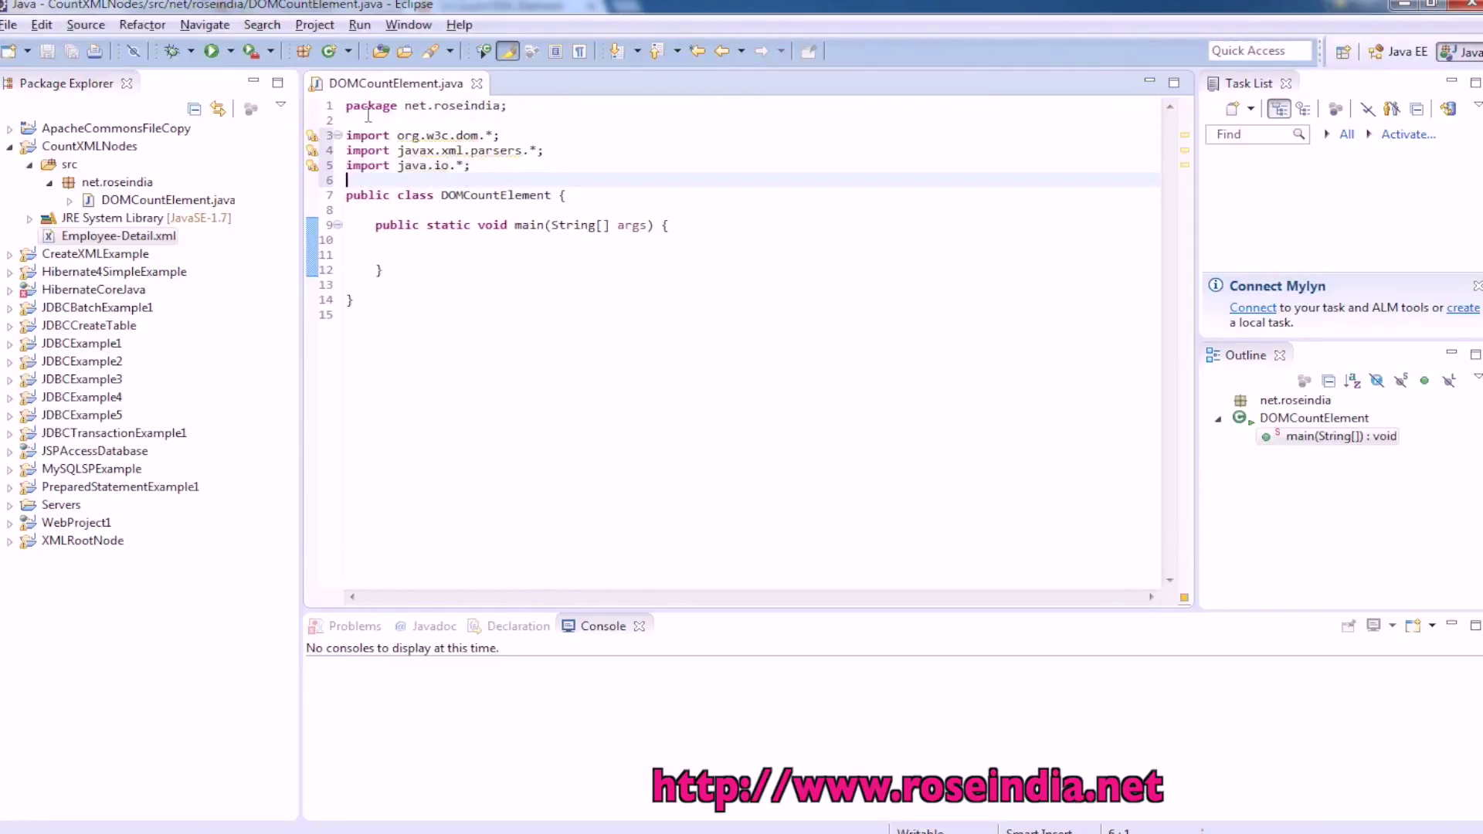
Step: Paste the tutorial's try/catch element-counting code into main and save
key("alt+Tab")
scroll(381, 289, "down", 5)
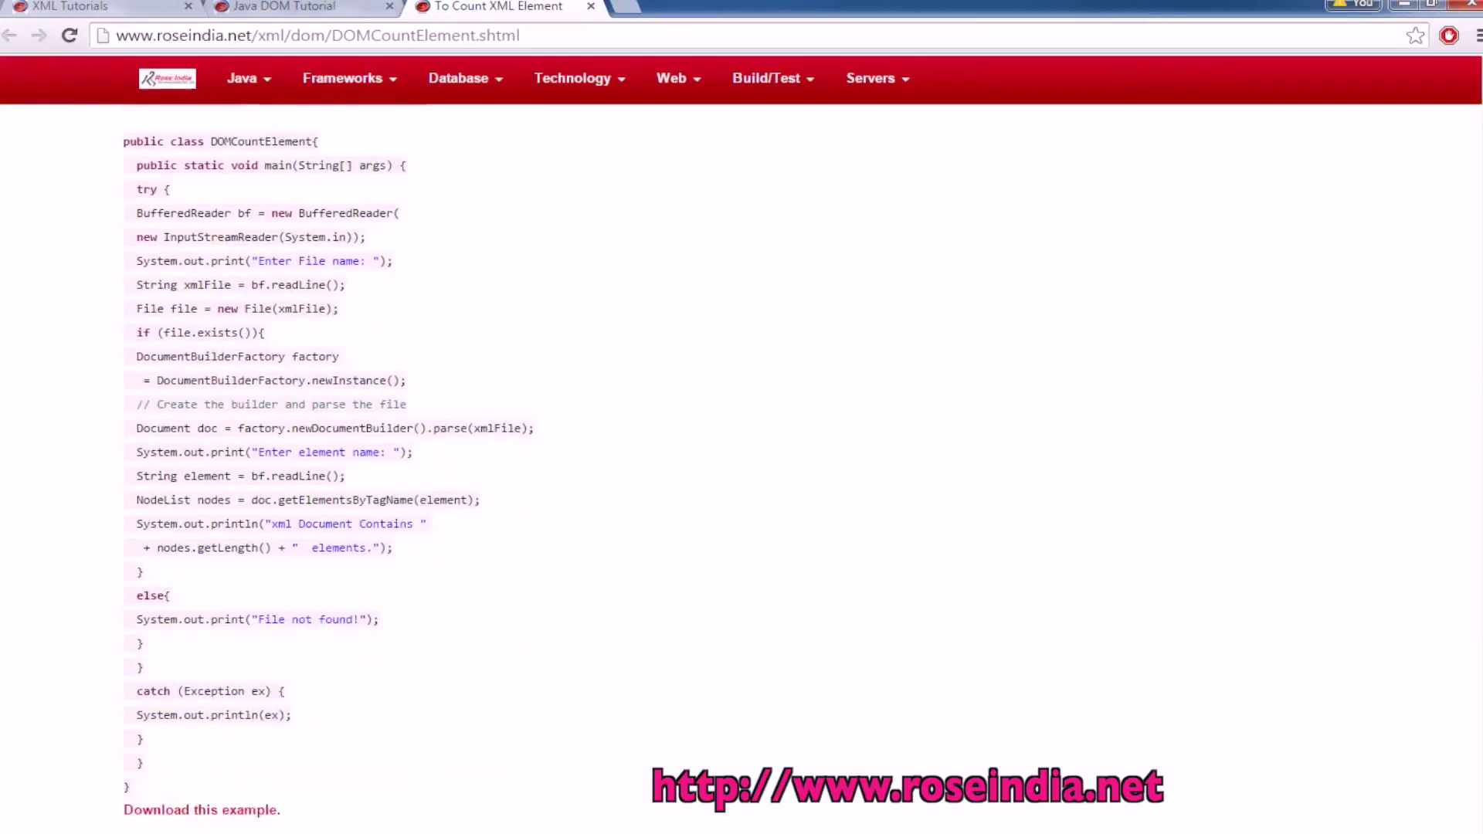
left_click_drag(137, 157, 202, 700)
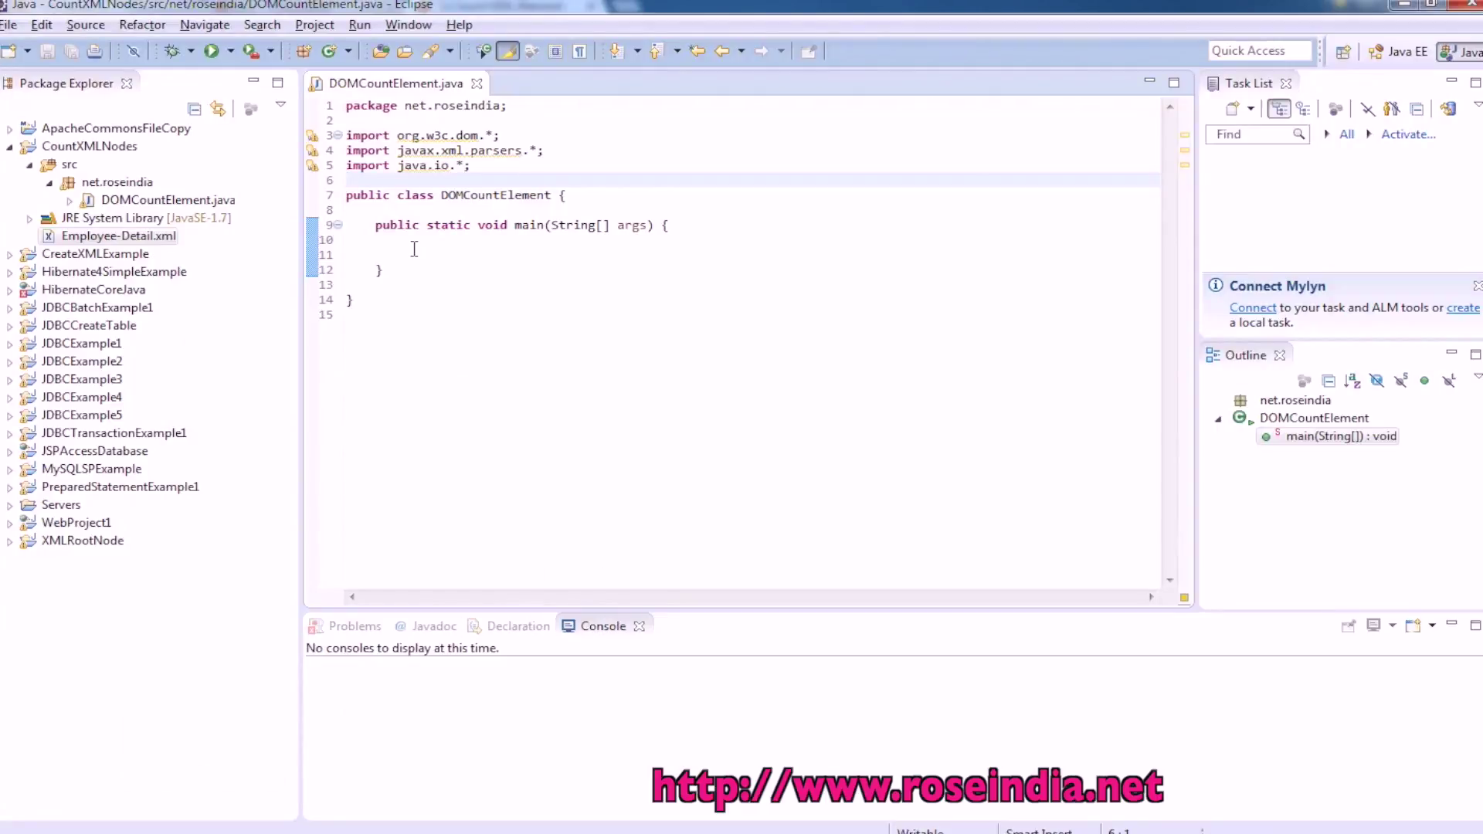
key("Return")
key("ctrl+v")
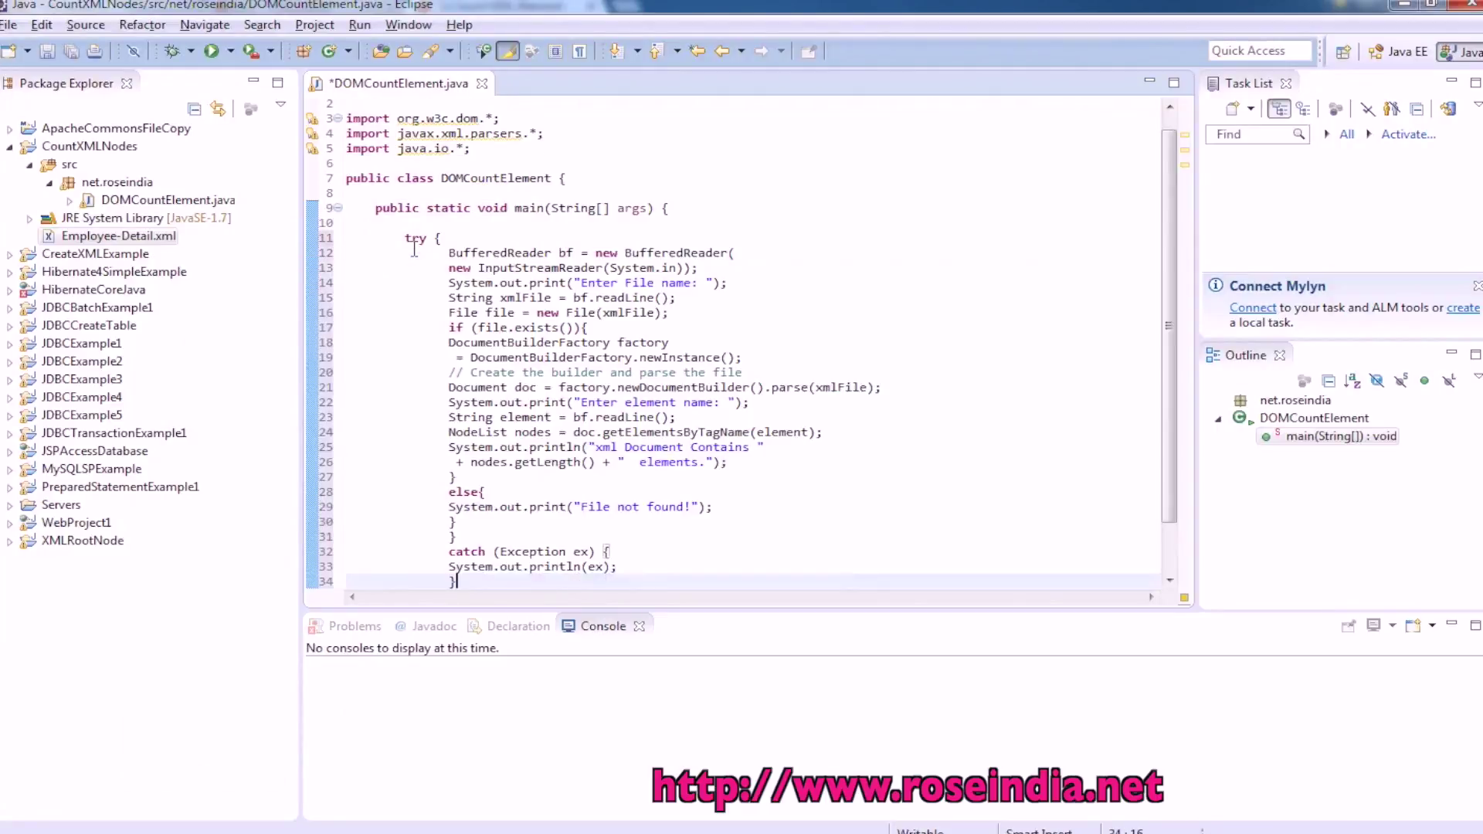
key("Return")
key("ctrl+s")
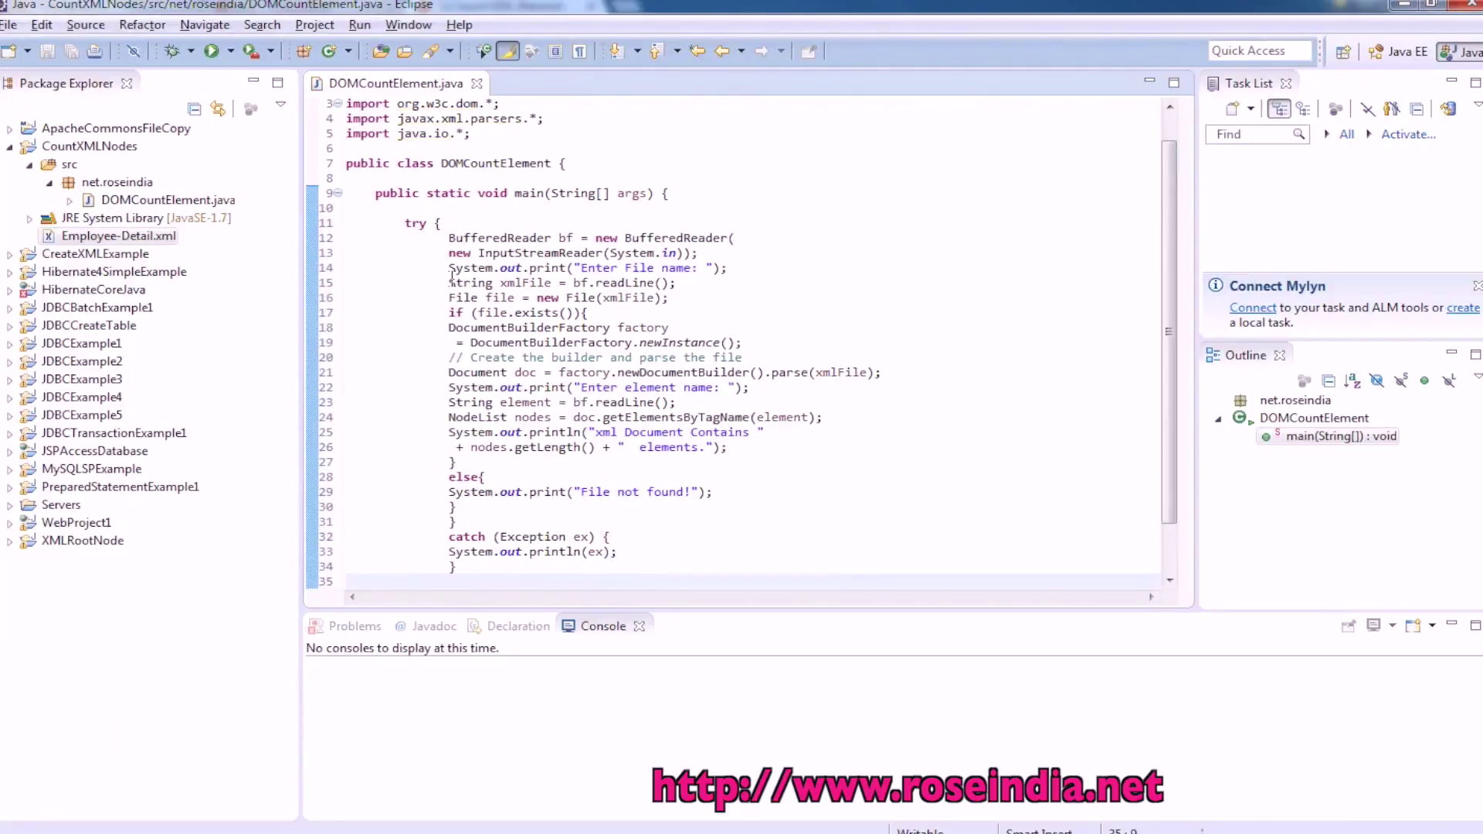
key("ctrl+a")
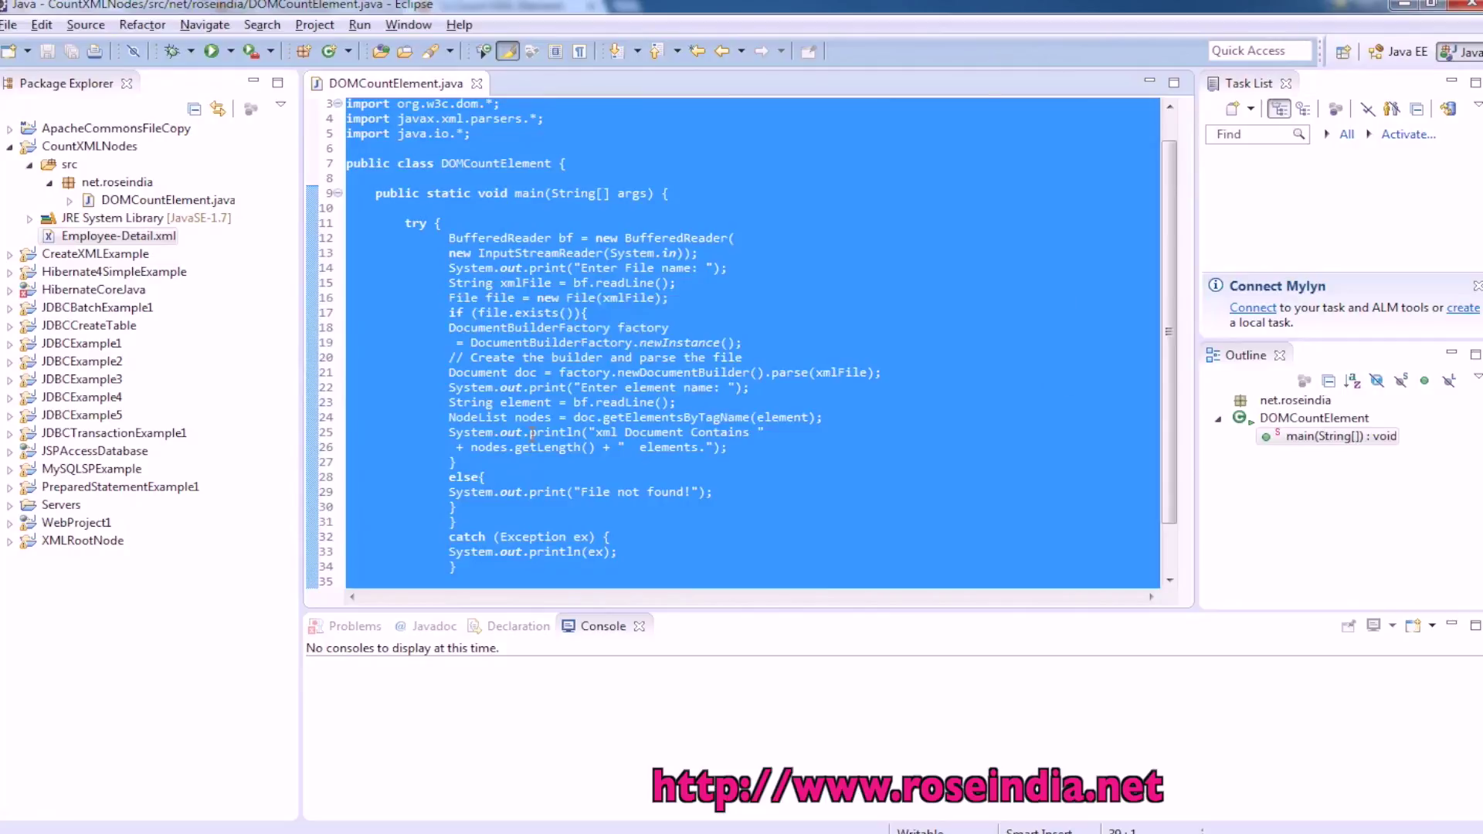
Step: Apply Source > Format to all of the DOMCountElement code
right_click(536, 430)
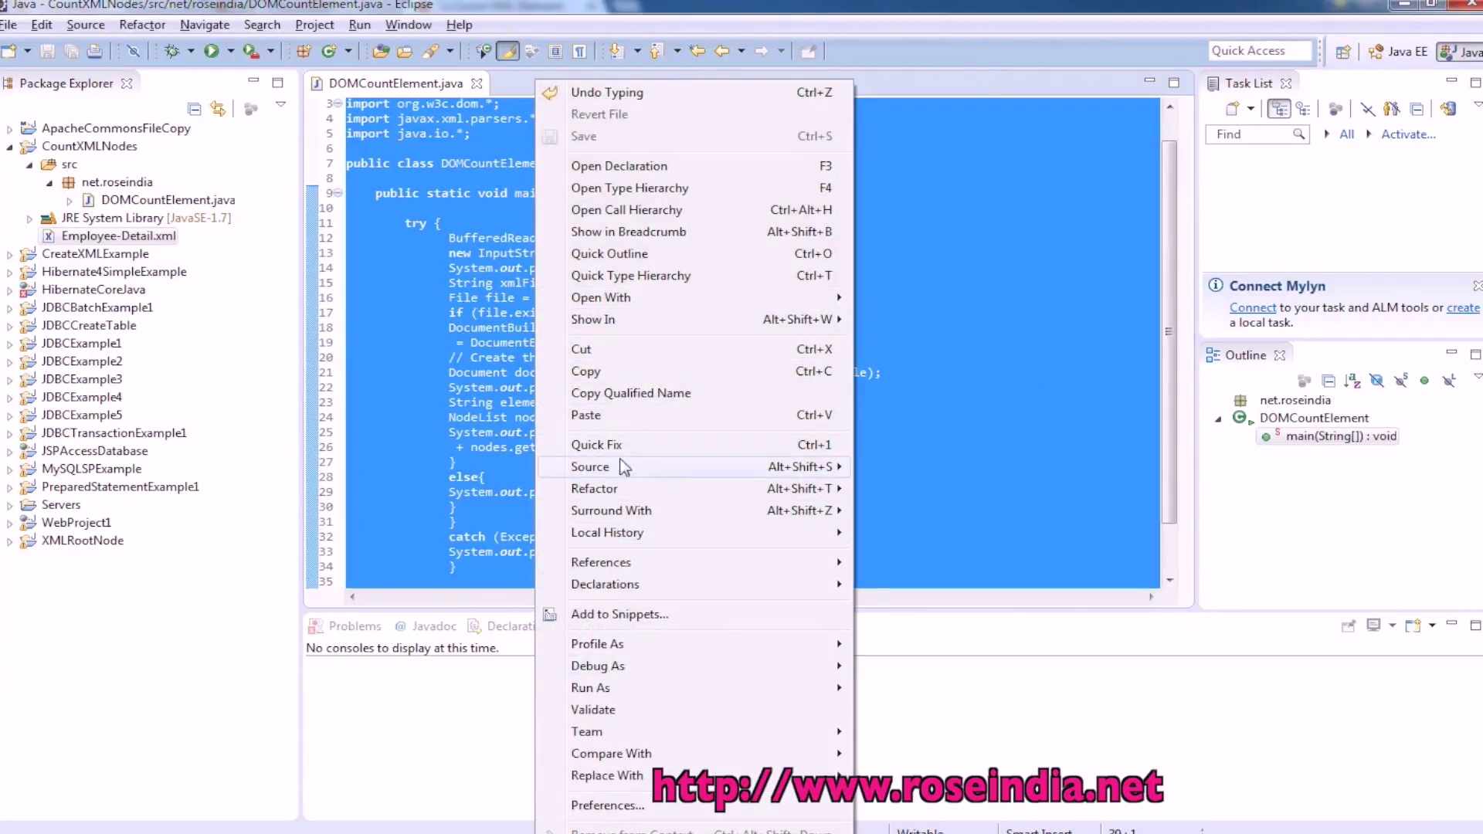
mouse_move(589, 467)
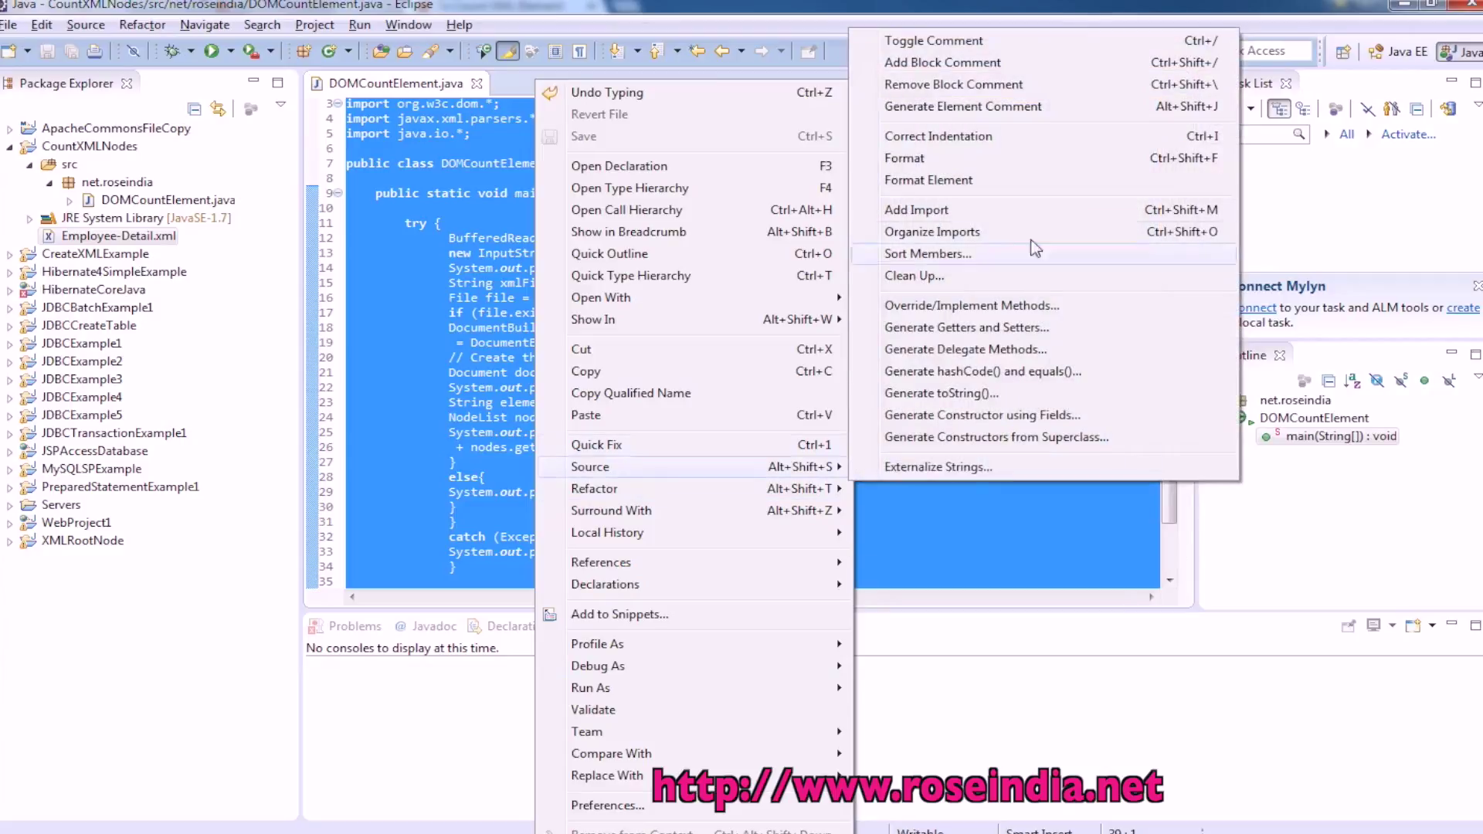
left_click(926, 160)
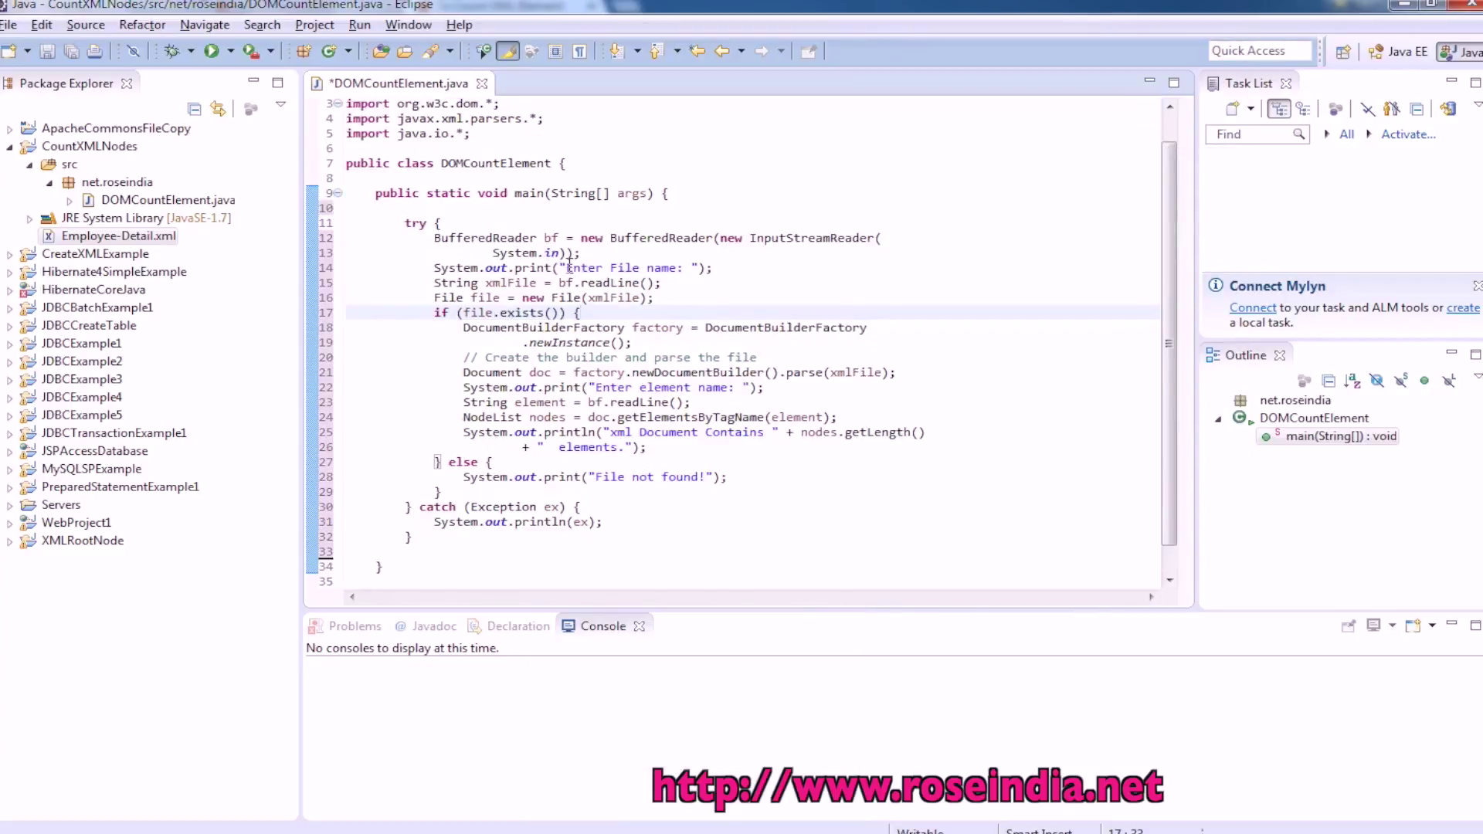
left_click_drag(566, 268, 680, 267)
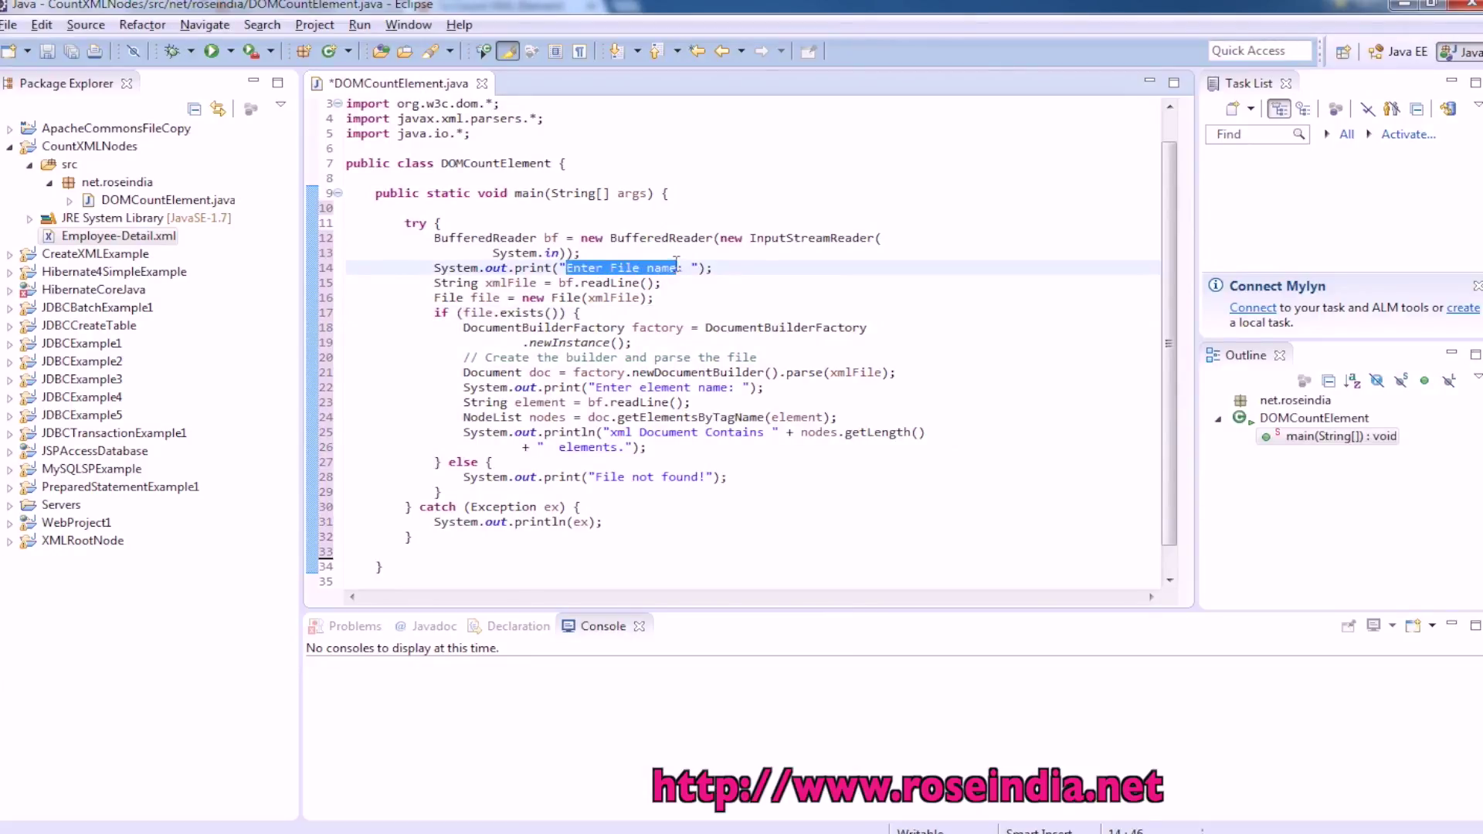
Step: Comment out the file-name prompt line and the line reading the file name
left_click(433, 268)
key("ctrl+slash")
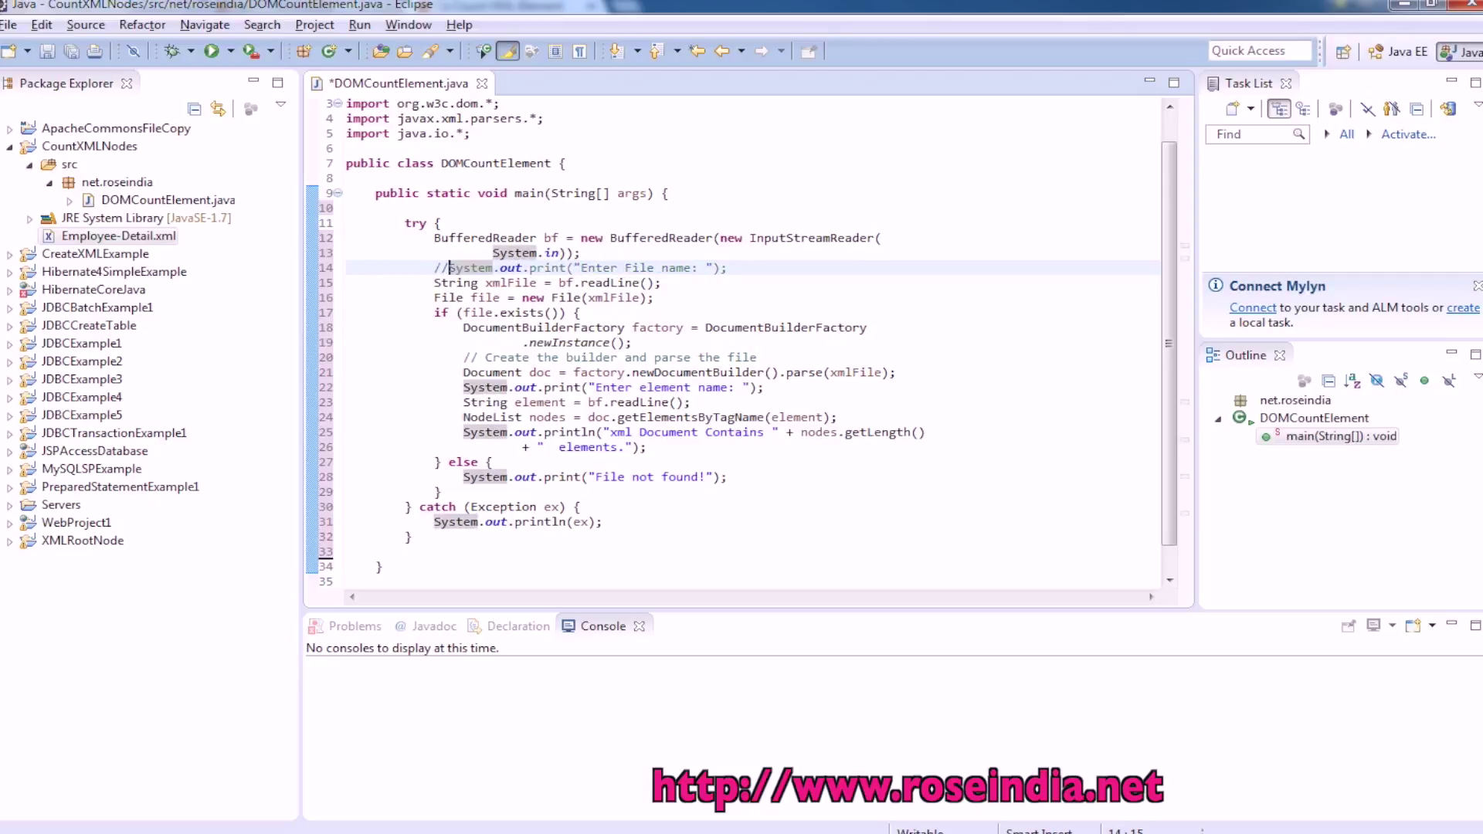
left_click(433, 283)
key("ctrl+slash")
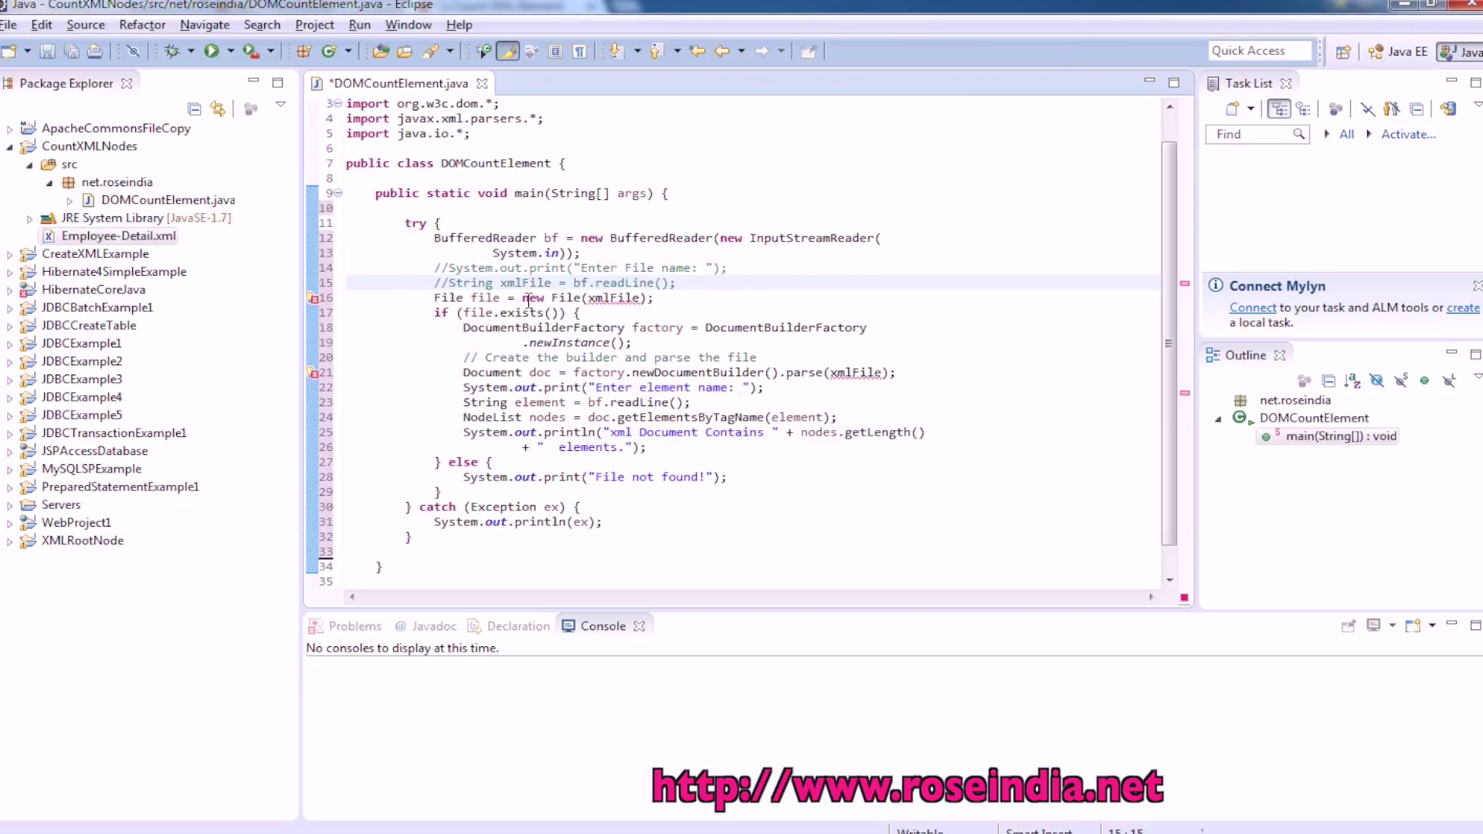
Step: Add a new line below them declaring String xmlFile=""; and open Employee-Detail.xml
double_click(614, 298)
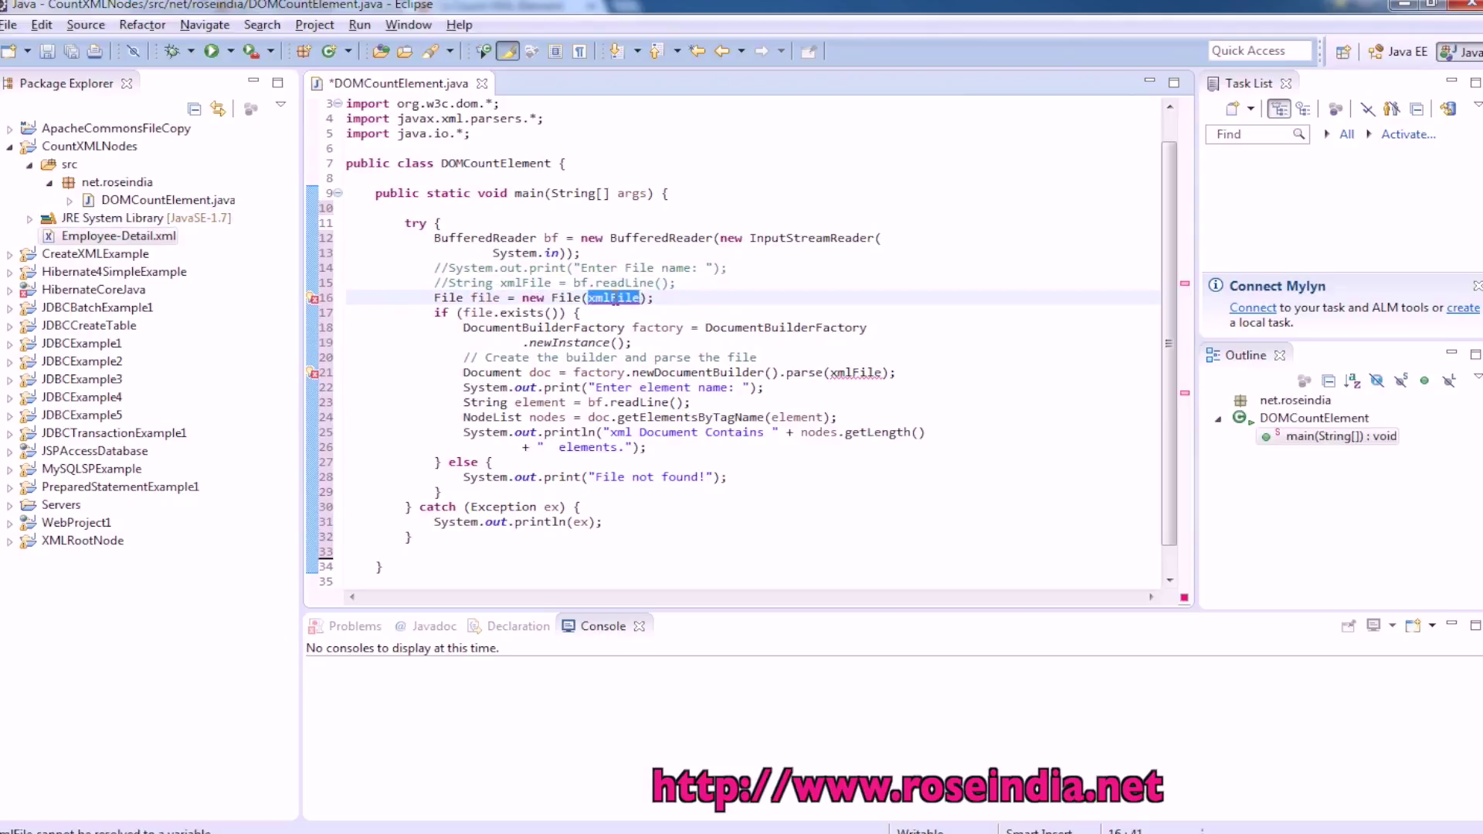
left_click(711, 283)
key("Return")
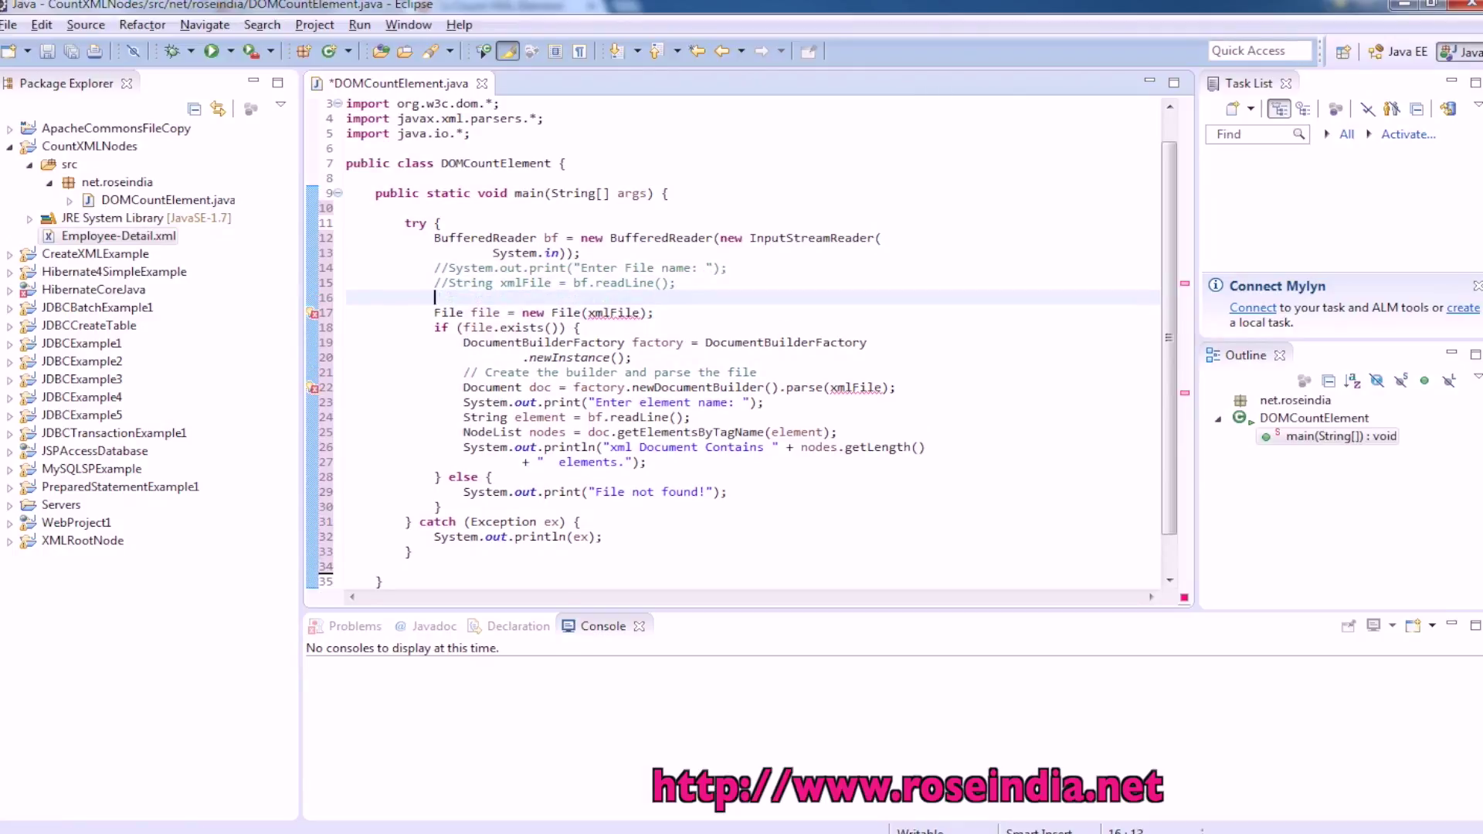
type("String xmlFile=\"\"")
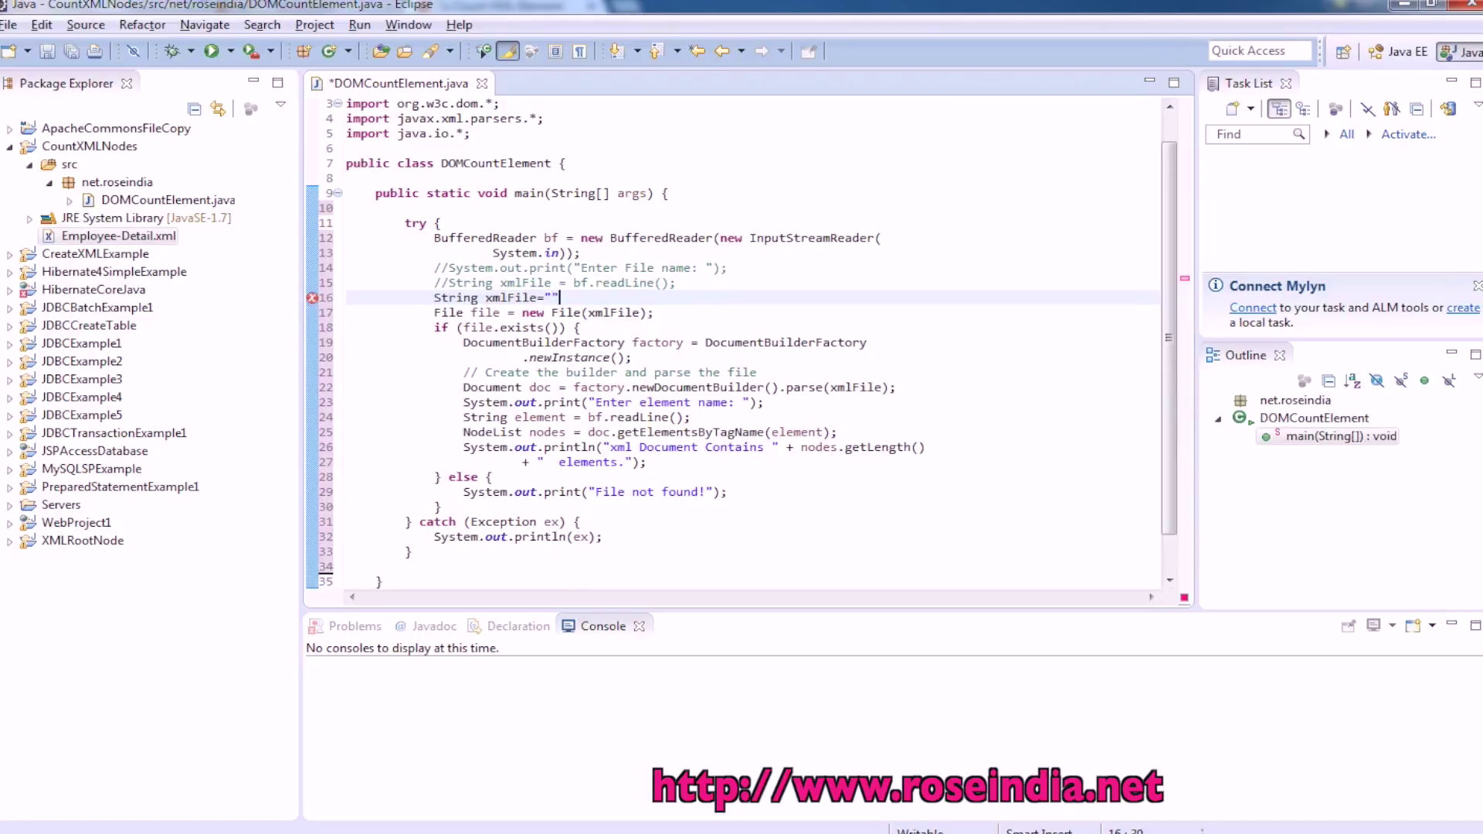
type(";")
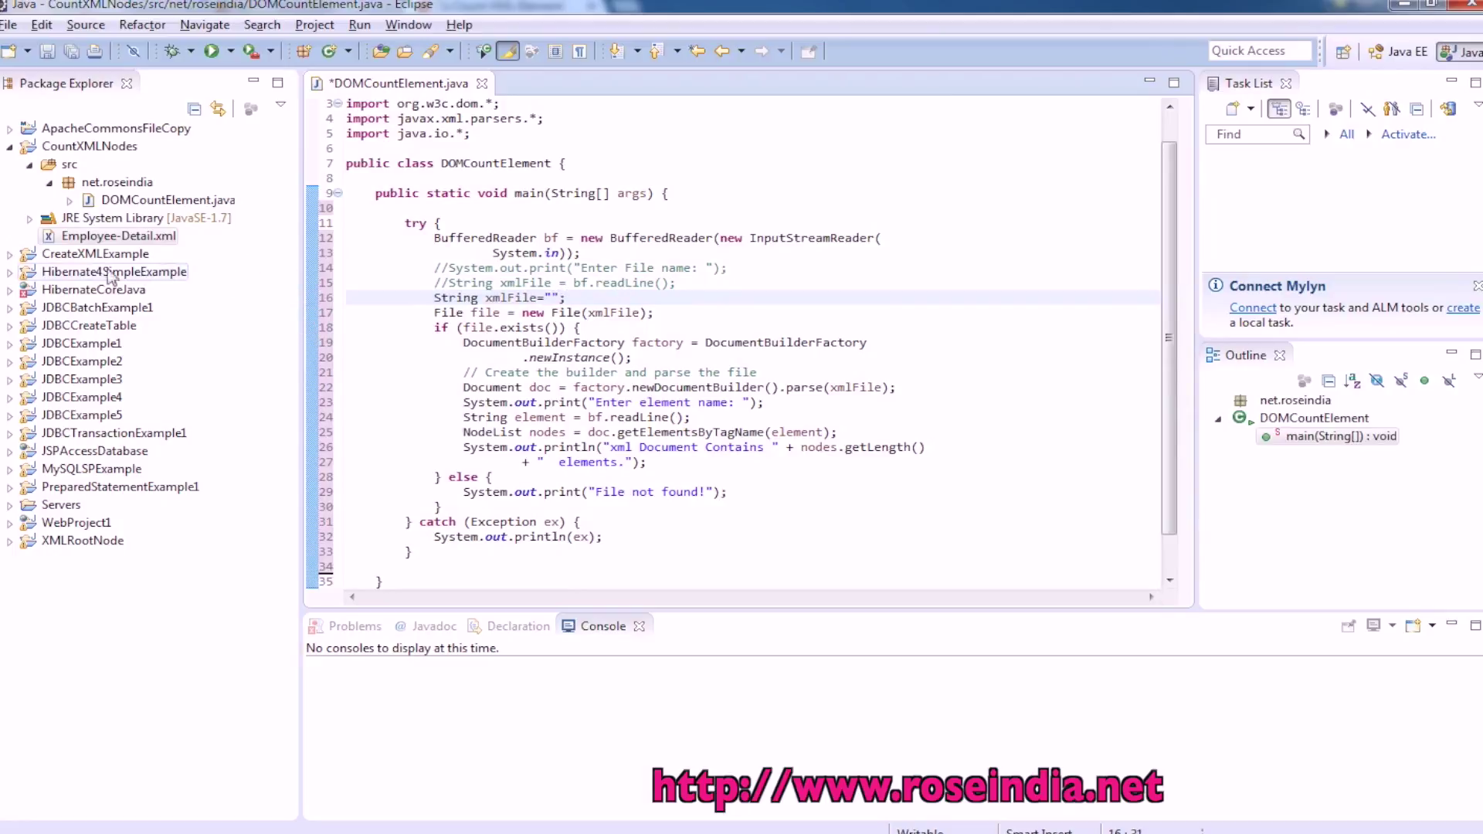
left_click(88, 238)
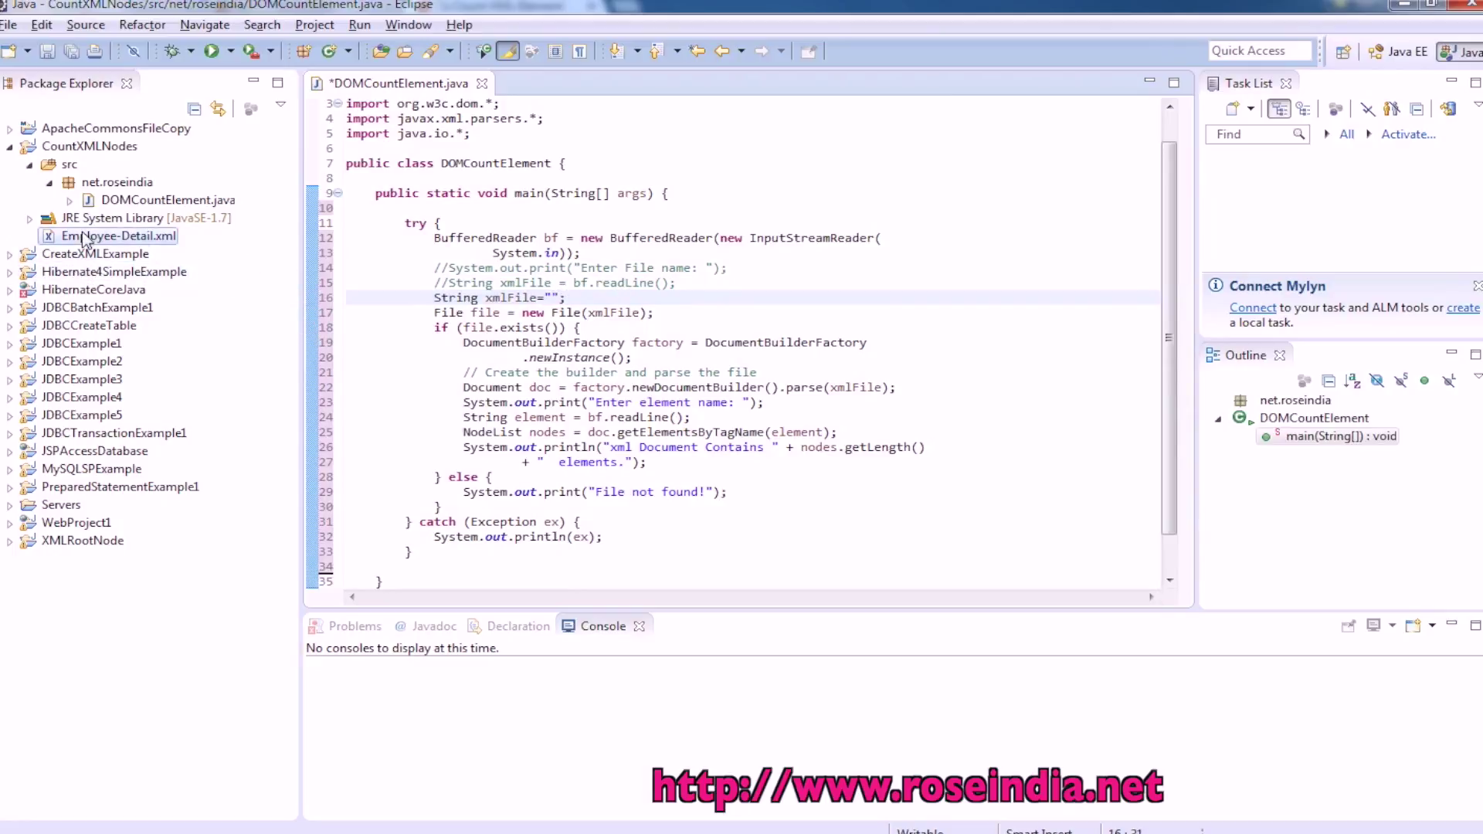
double_click(135, 237)
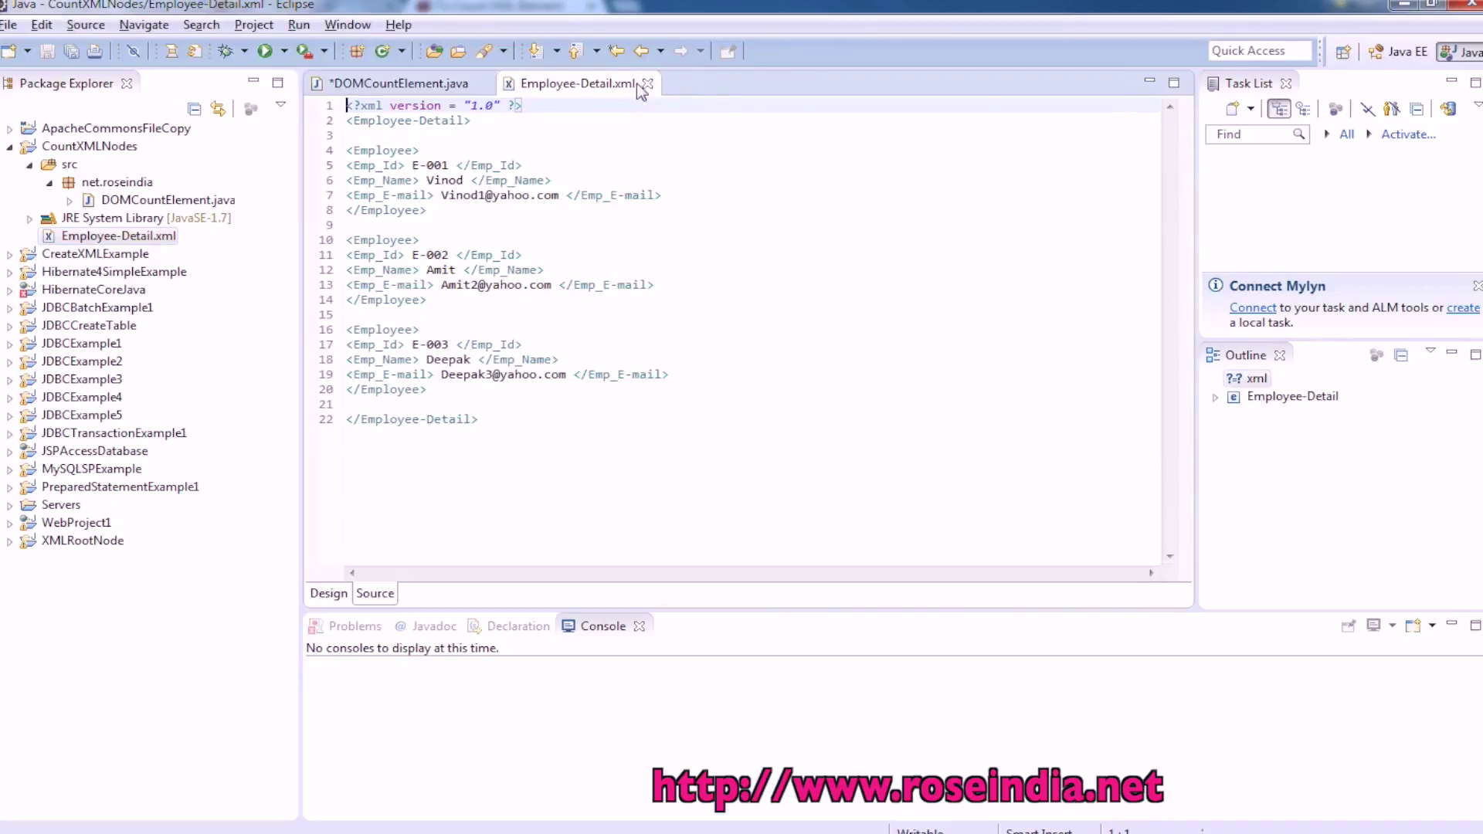
Step: Copy the name Employee-Detail.xml via Rename, paste it into xmlFile's quotes, and save
left_click(646, 84)
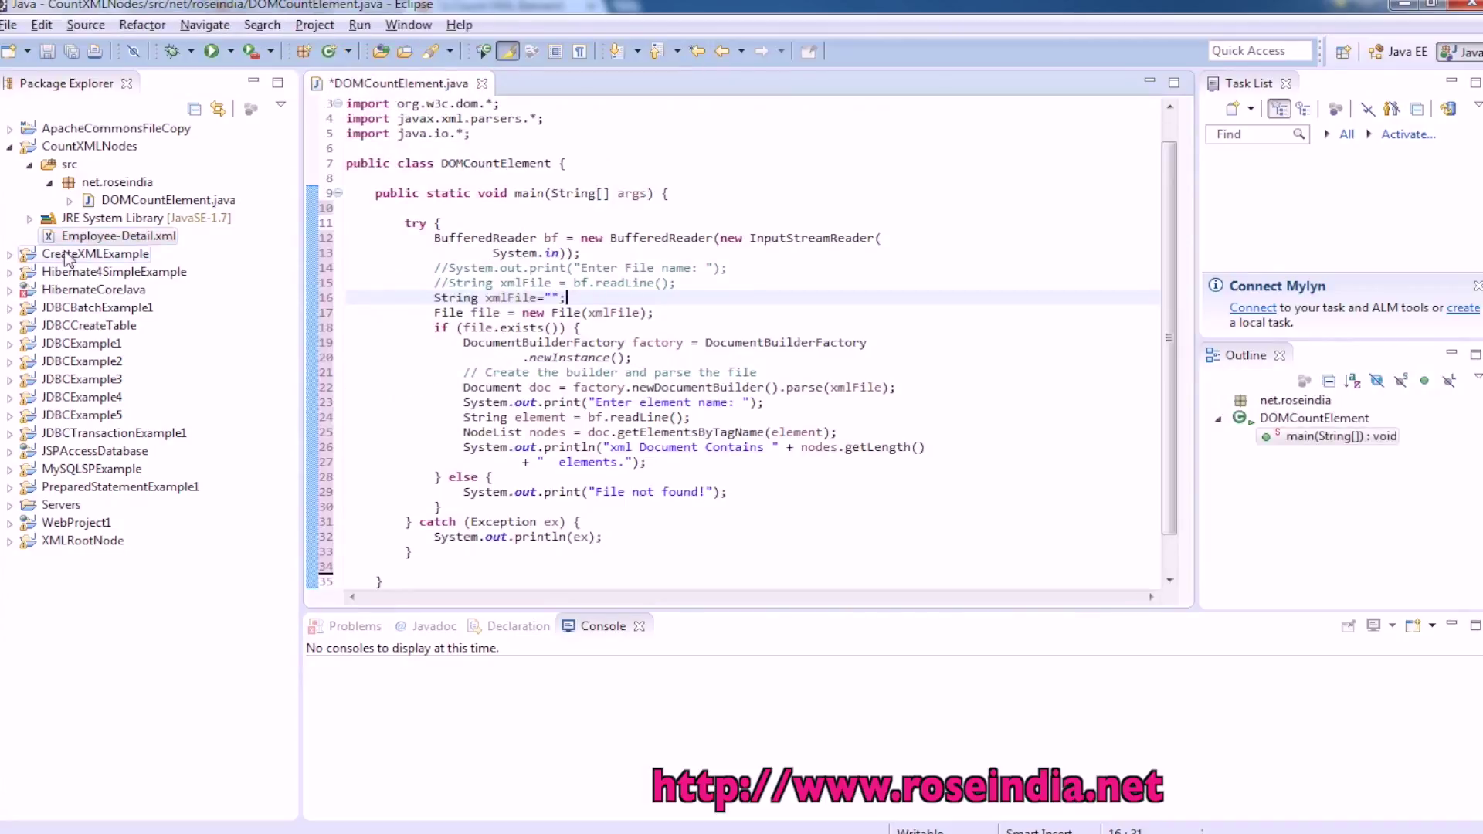
left_click_drag(69, 237, 70, 257)
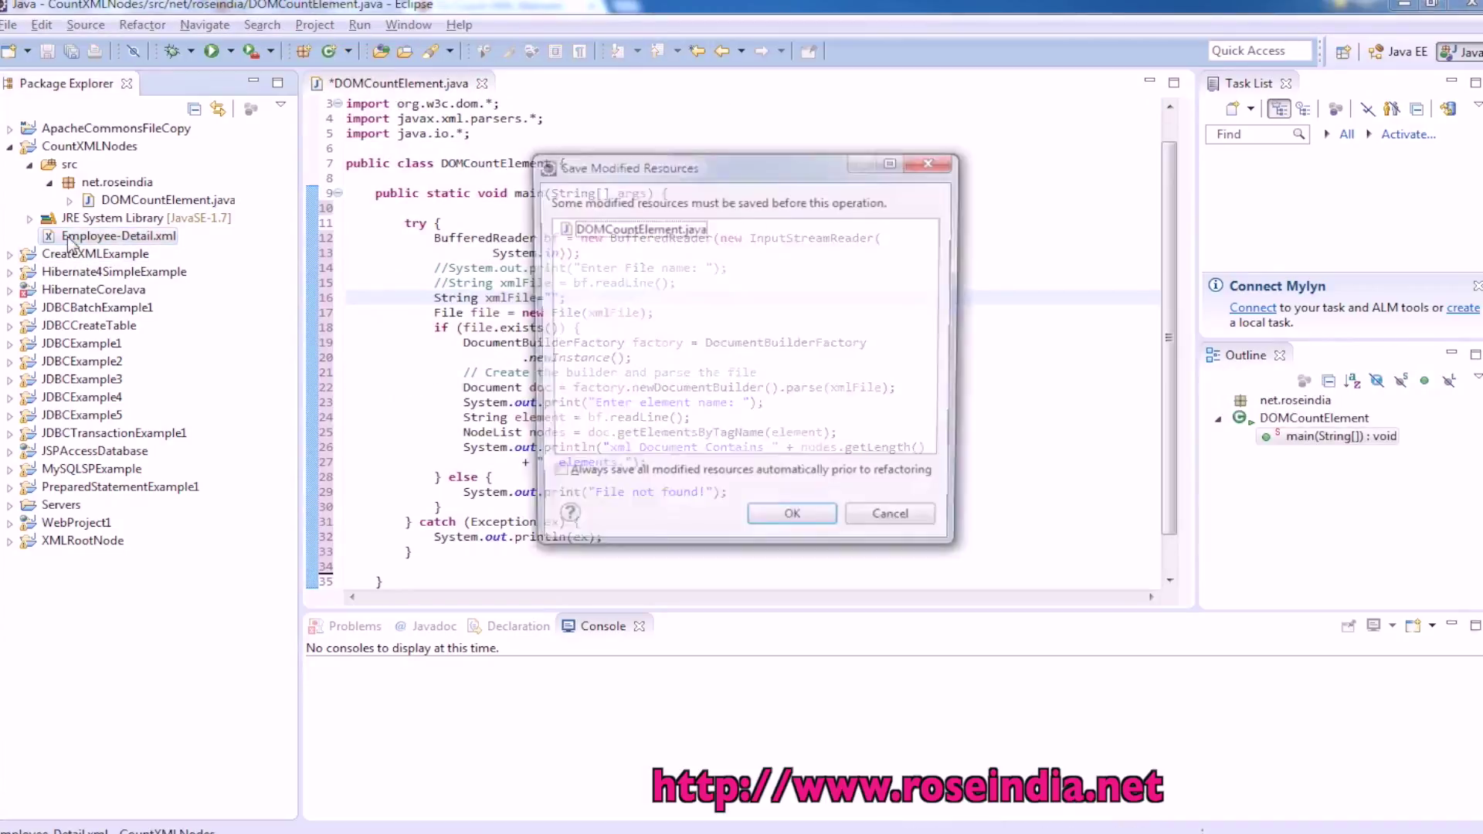
left_click(795, 530)
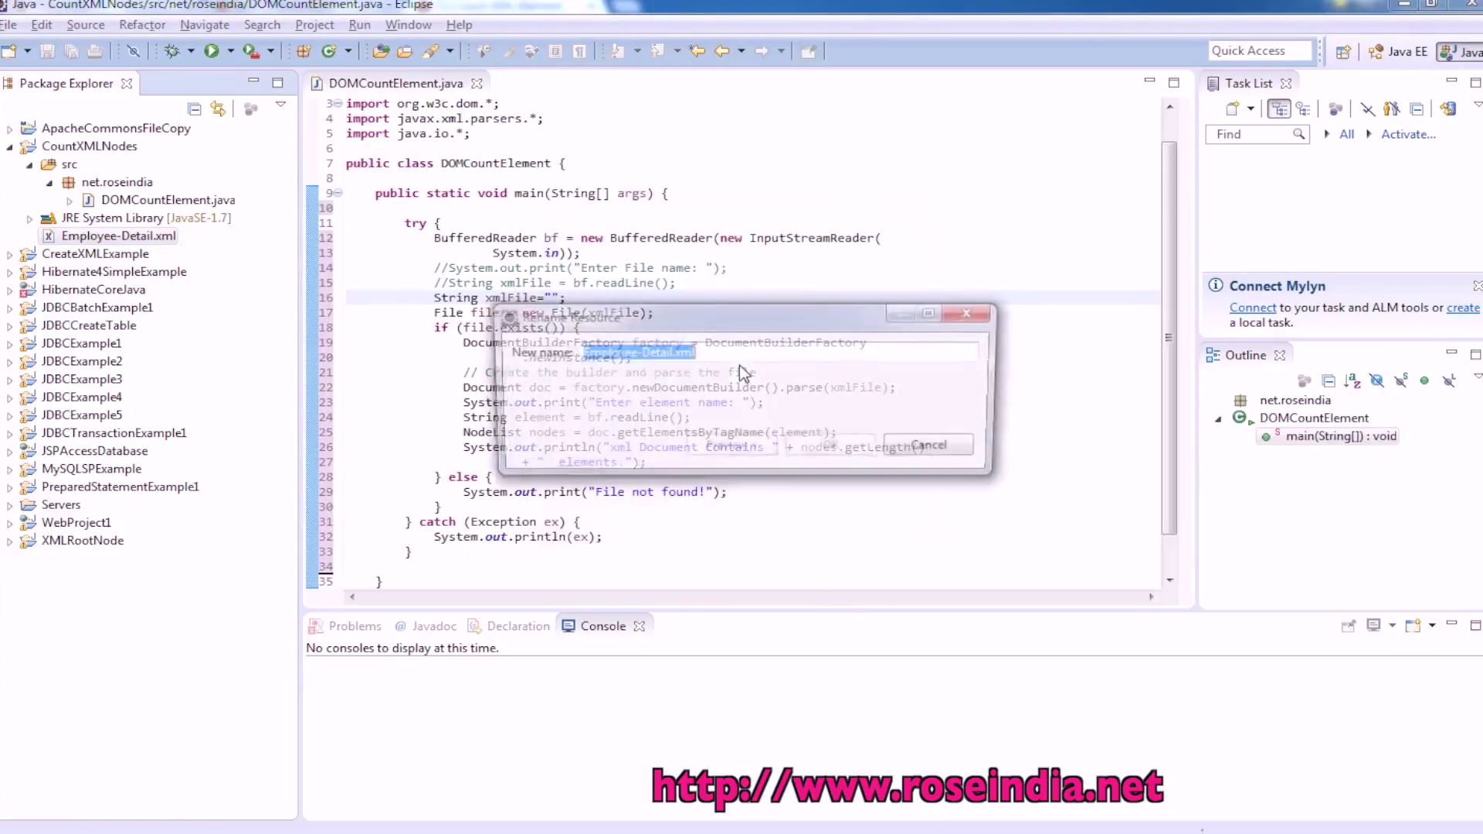
left_click(927, 448)
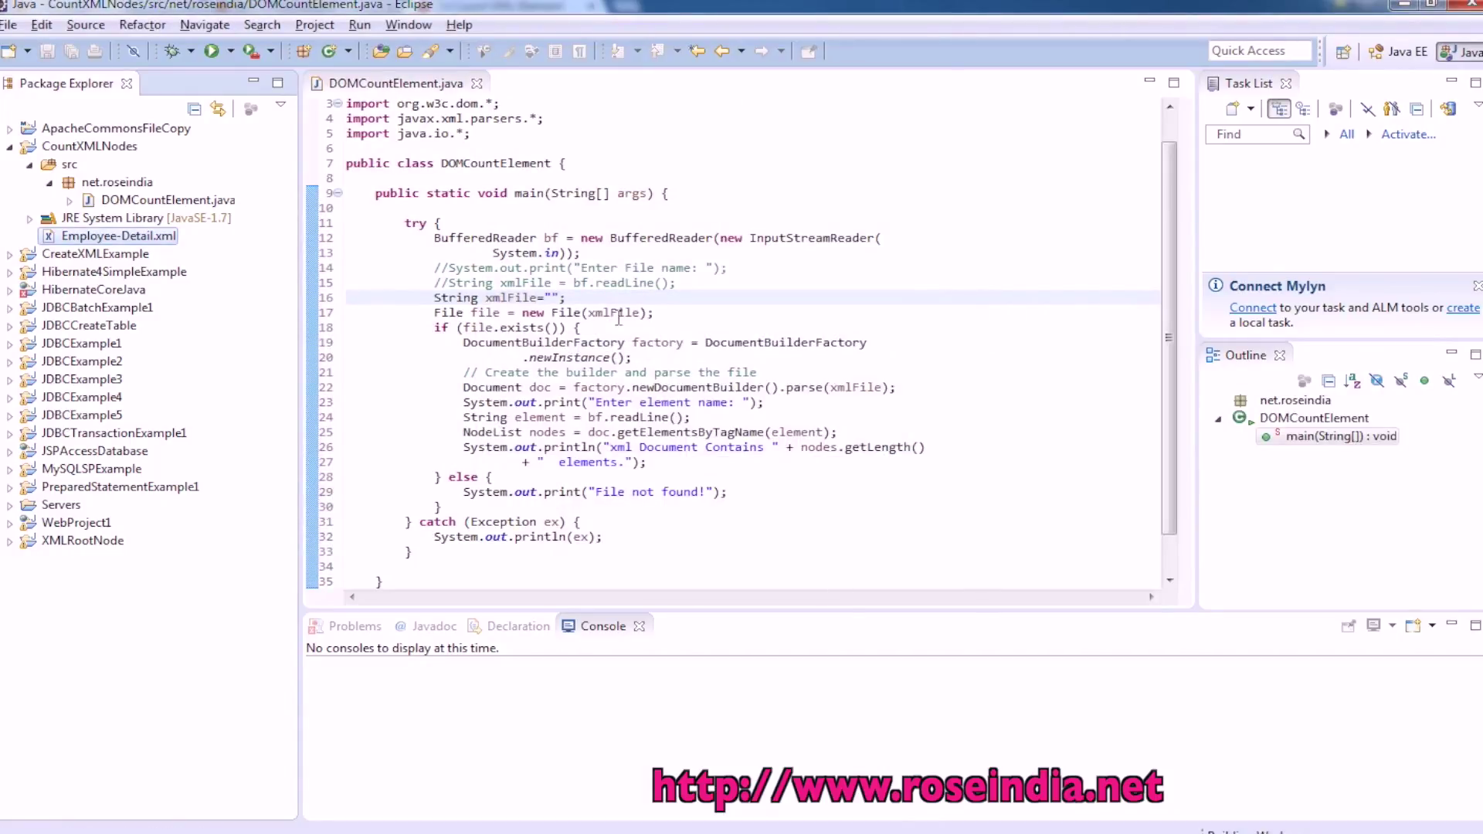
left_click(553, 298)
type("Employee-Detail.xml")
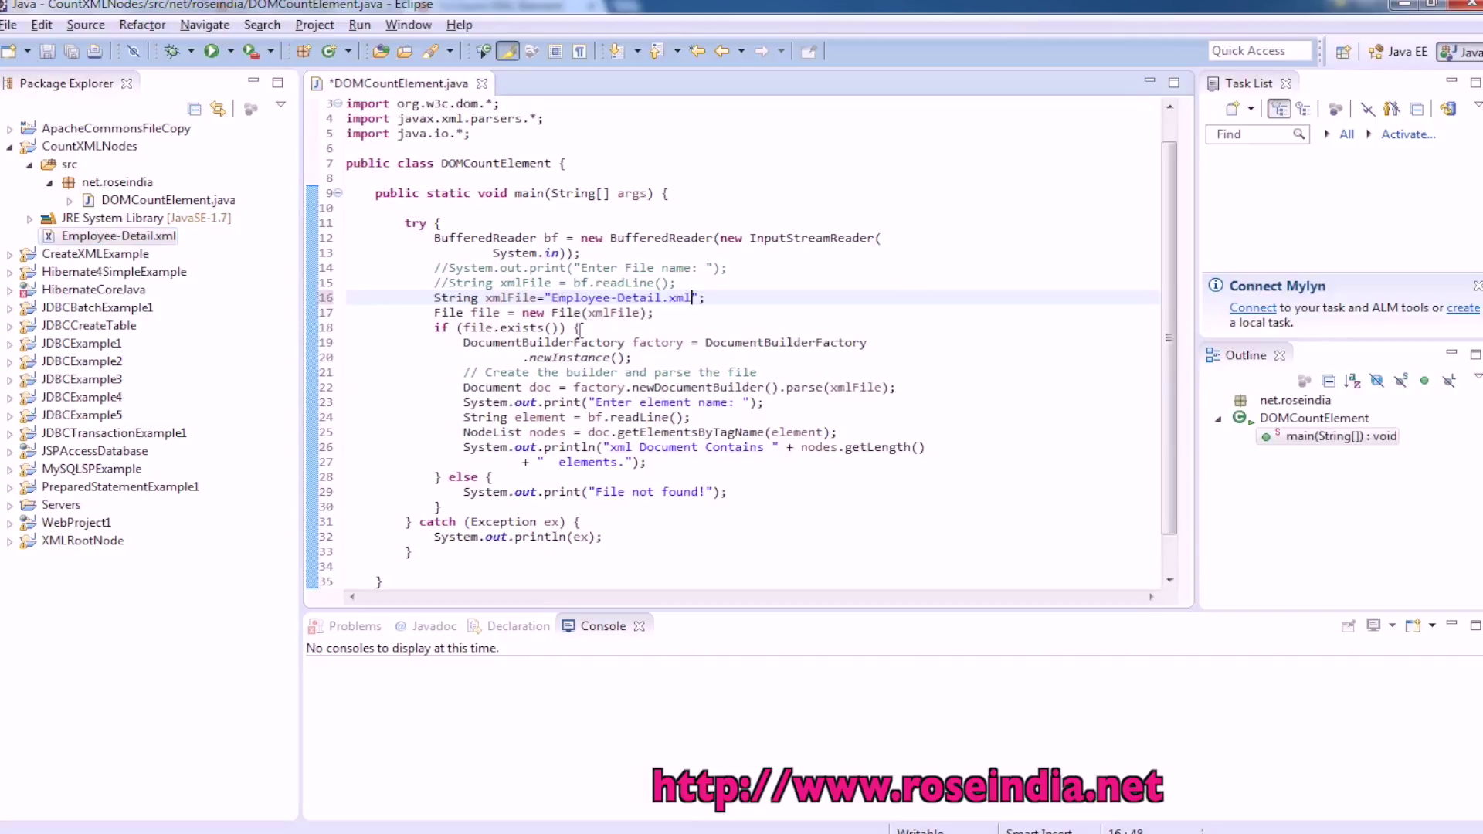
key("ctrl+s")
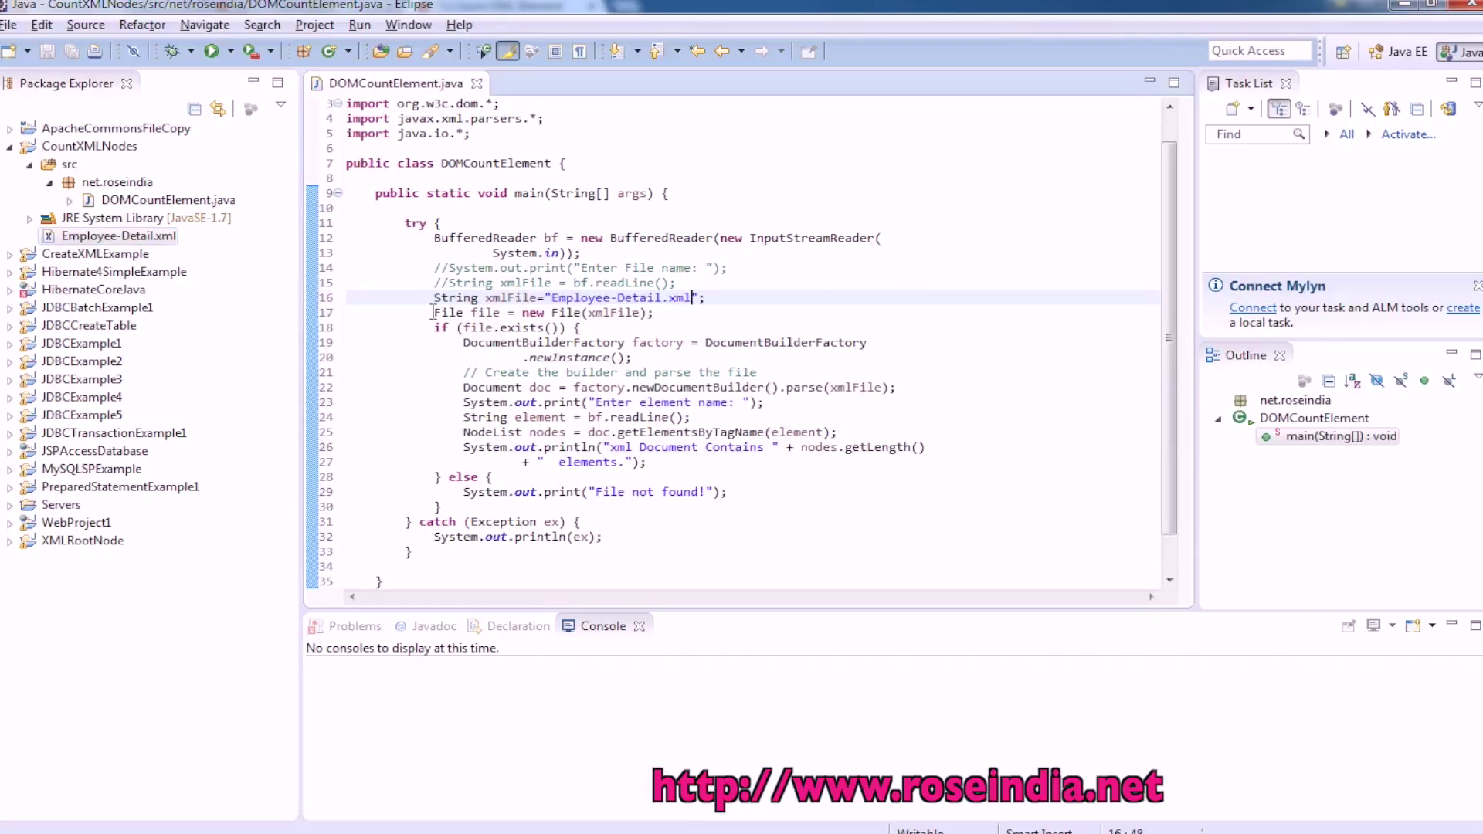
left_click_drag(433, 313, 656, 313)
left_click(472, 329)
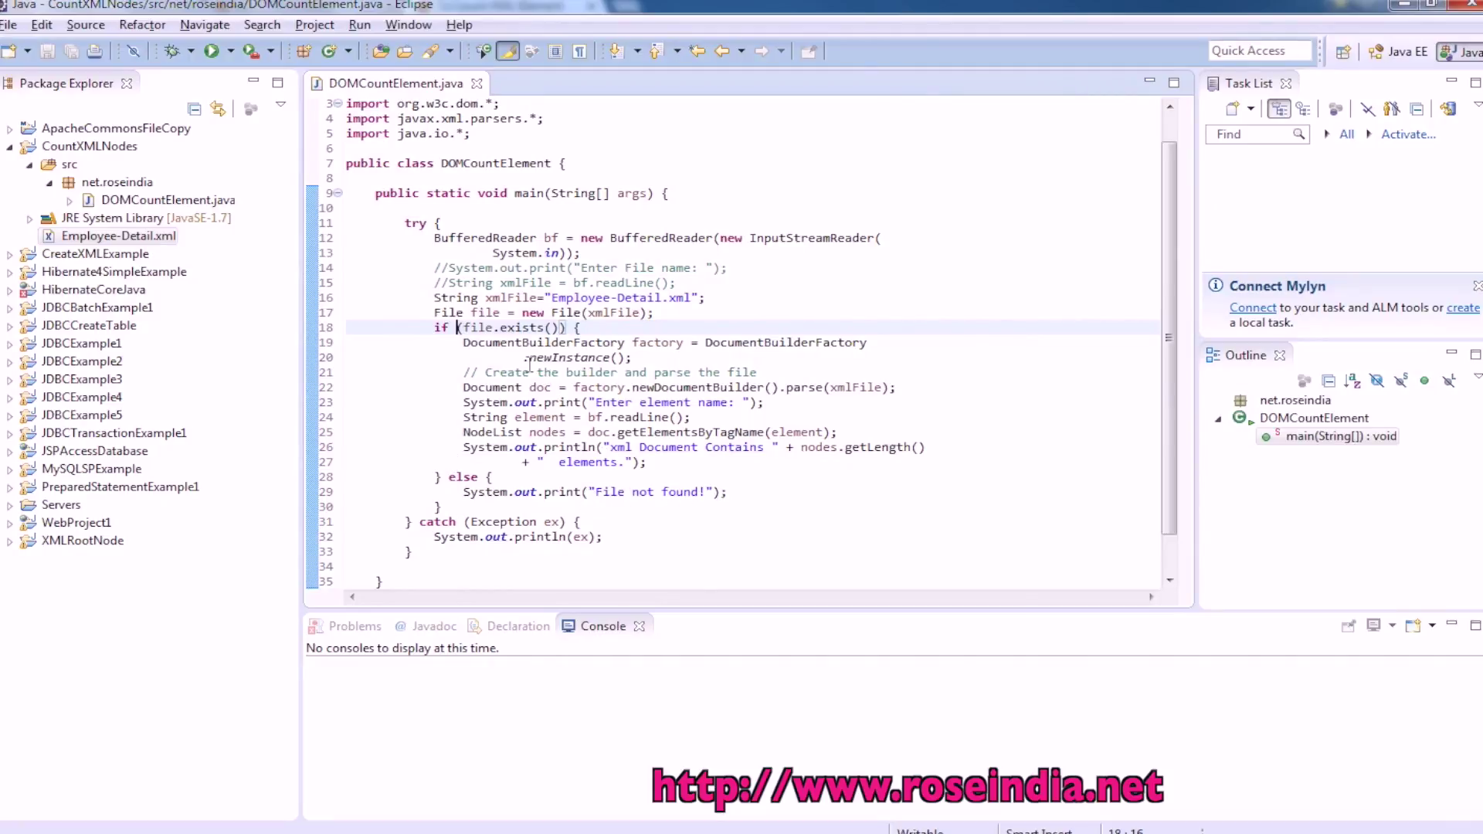
double_click(508, 342)
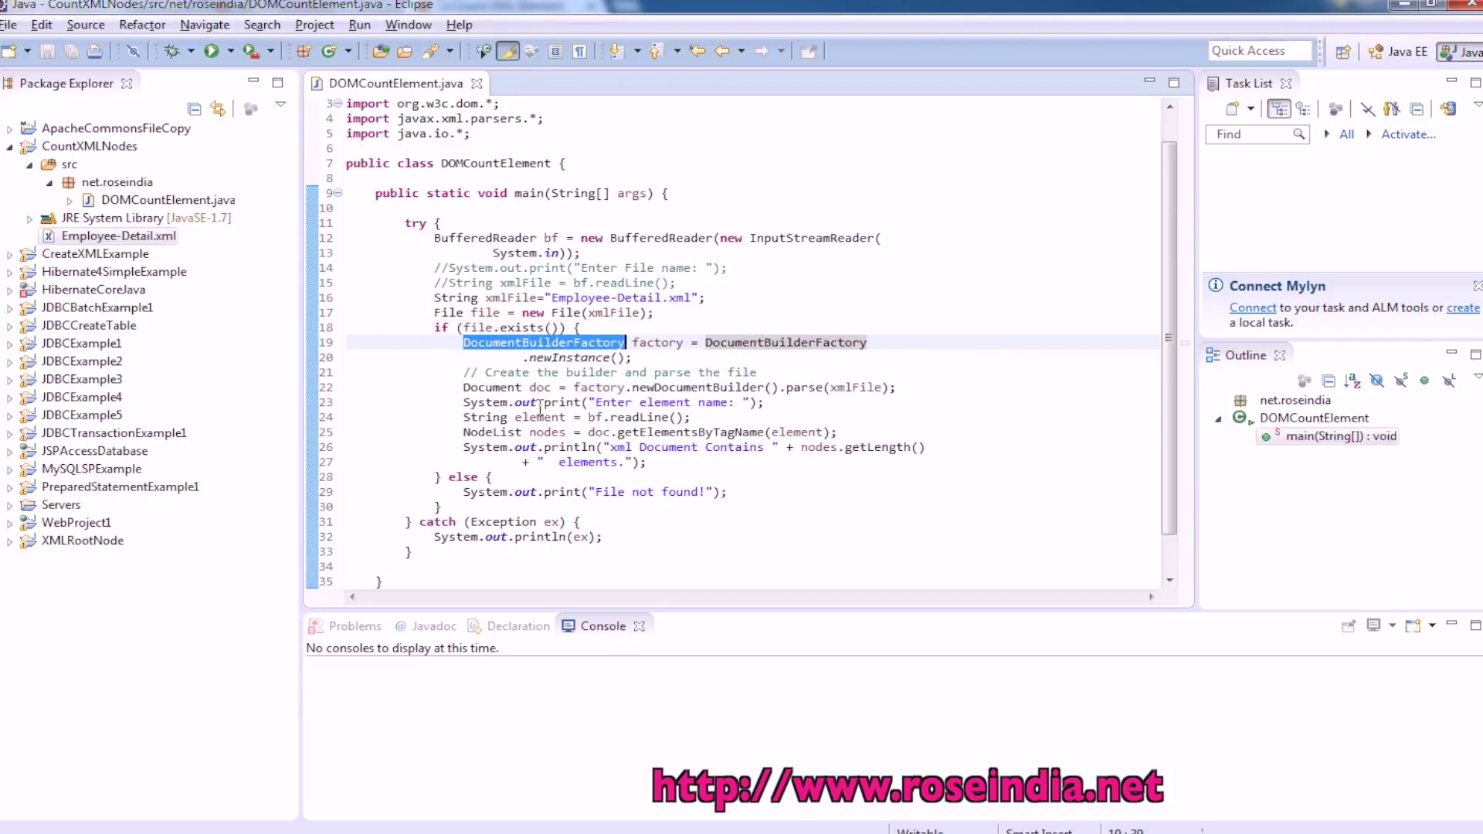
double_click(599, 387)
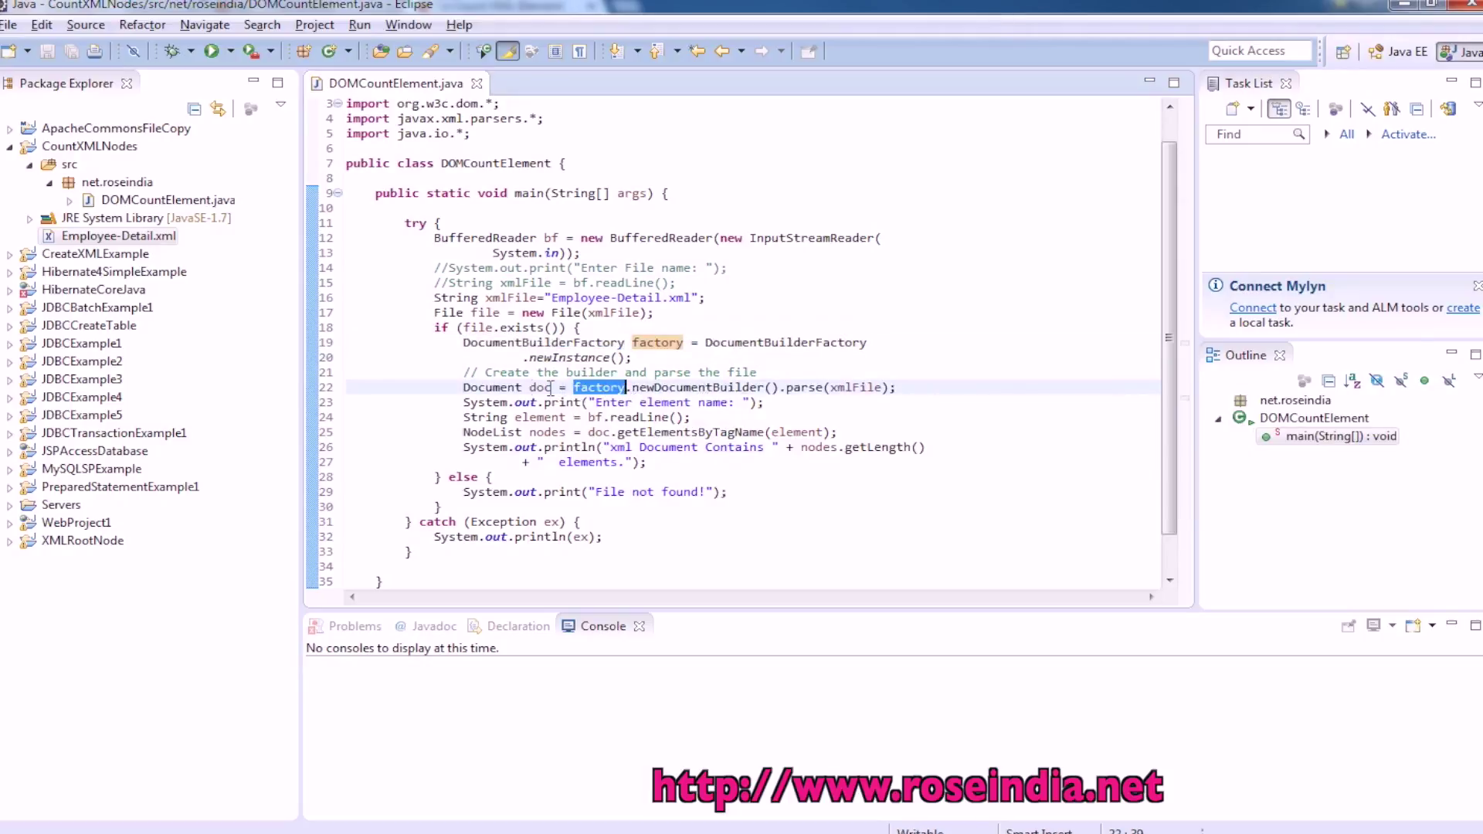
double_click(854, 387)
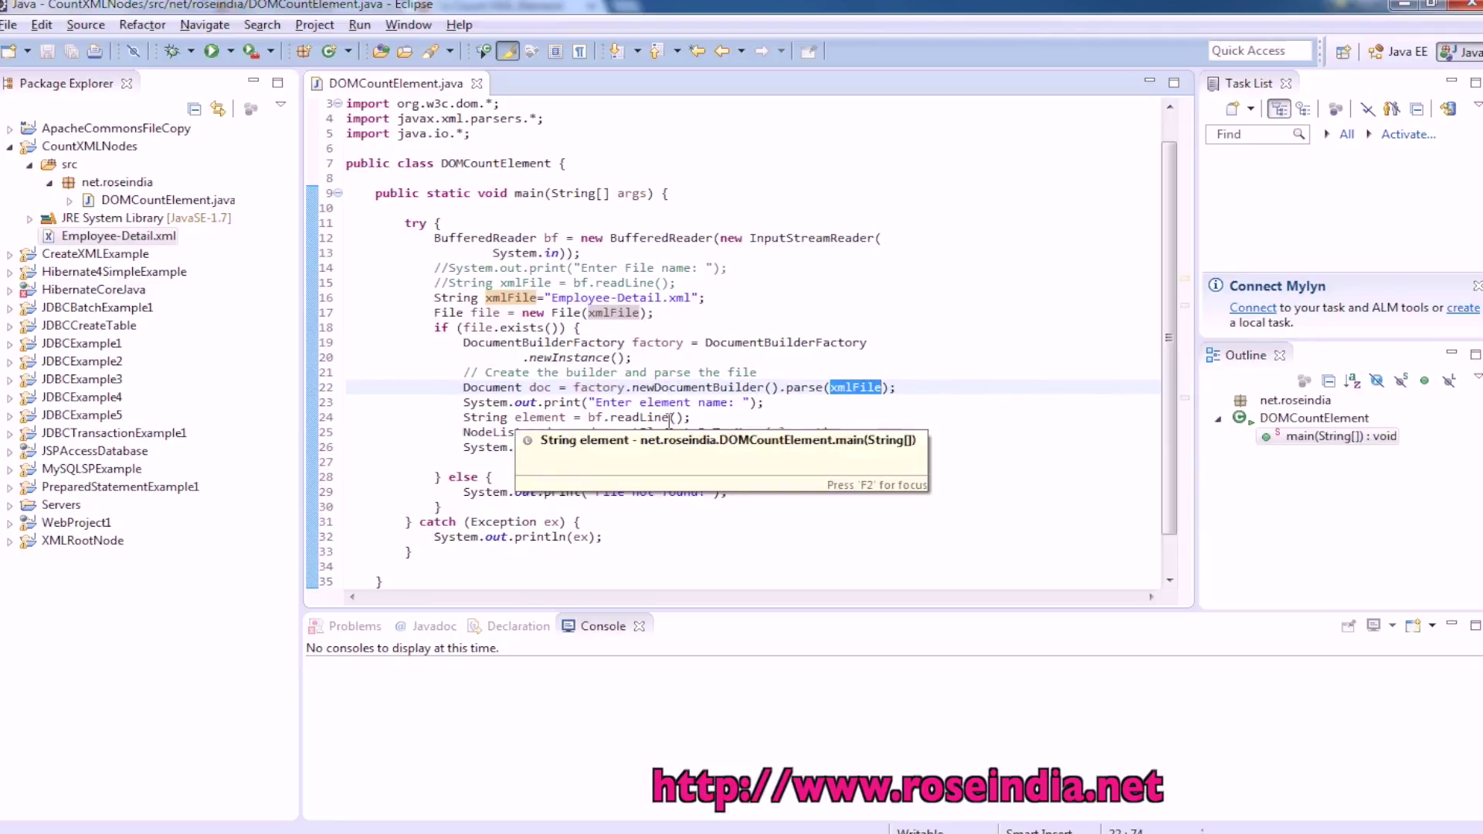
left_click(744, 402)
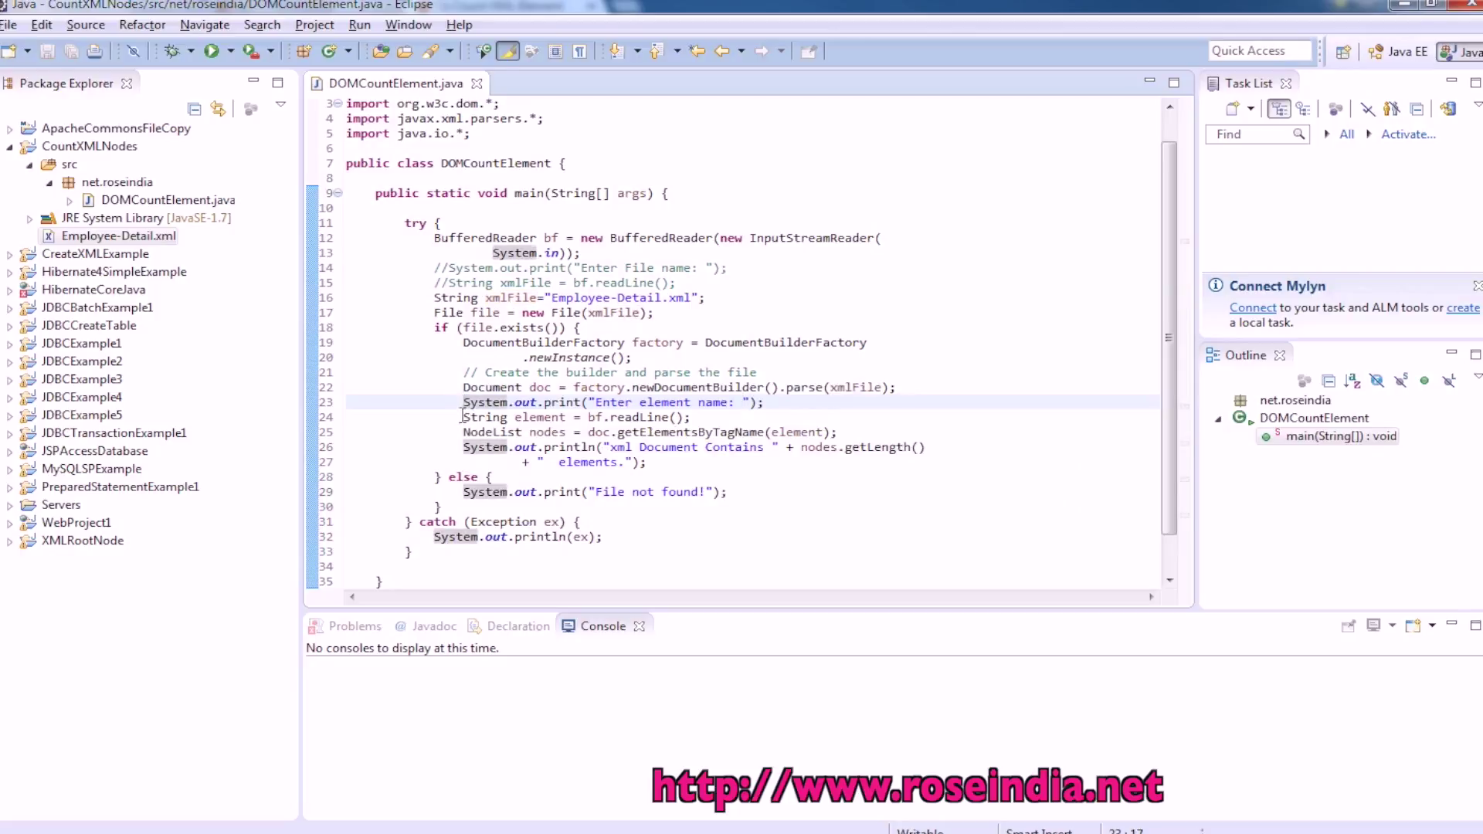
type("//")
Step: Comment out line 24 and start a new line for the elementName declaration
left_click(463, 417)
type("//")
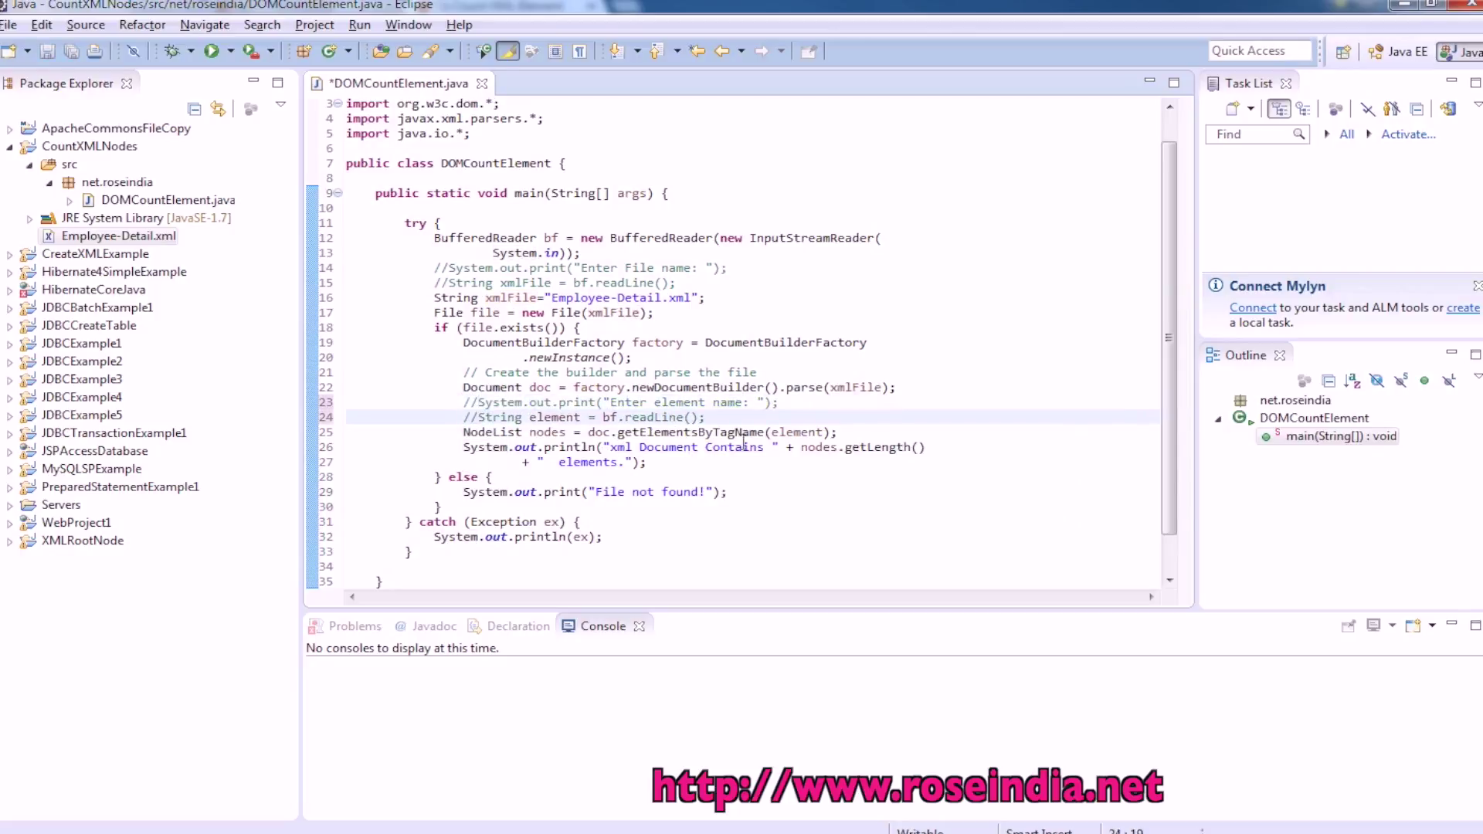
left_click(740, 420)
key("Return")
type("String element")
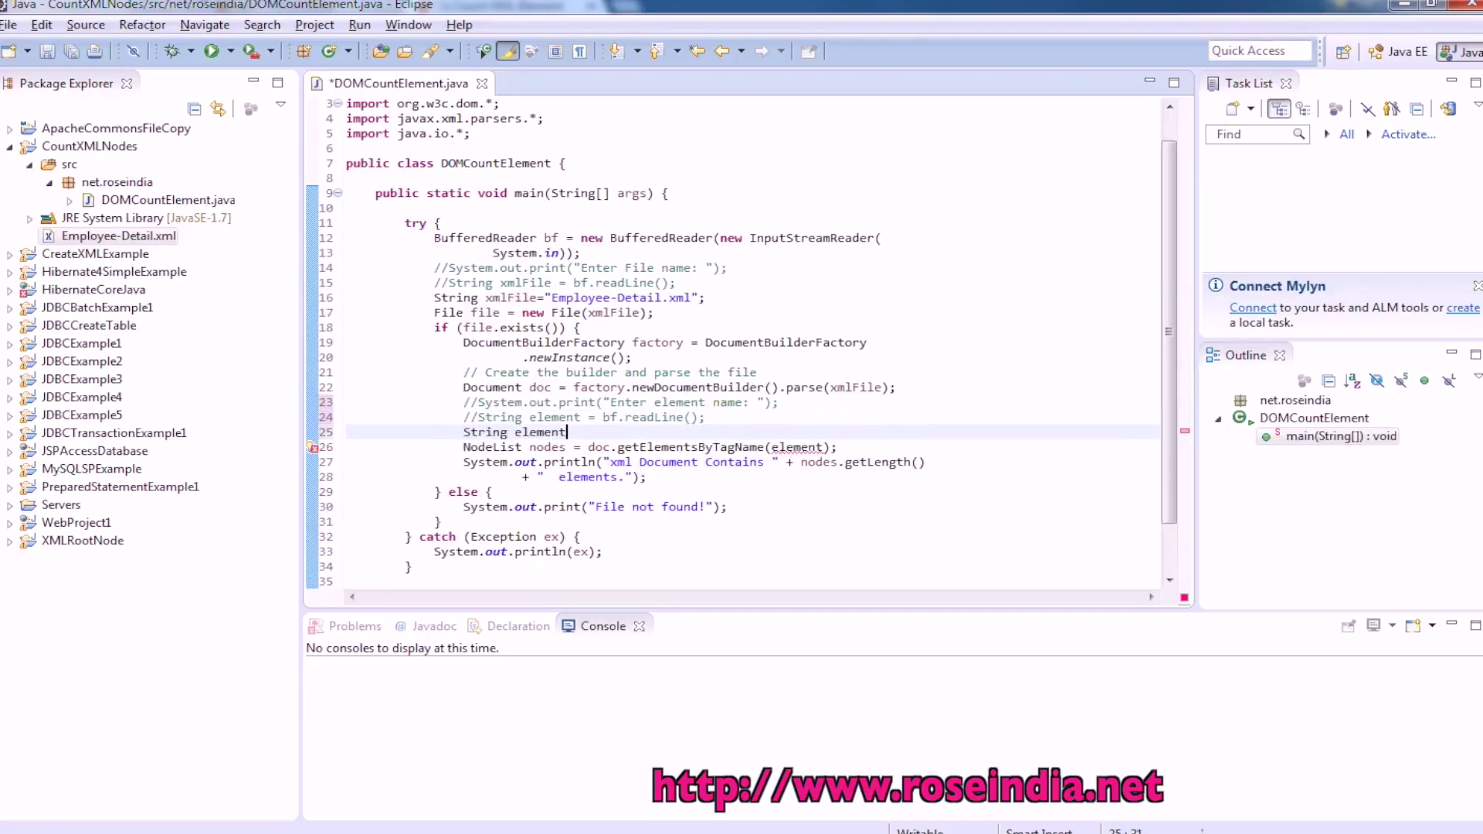
type("Name=\"\"")
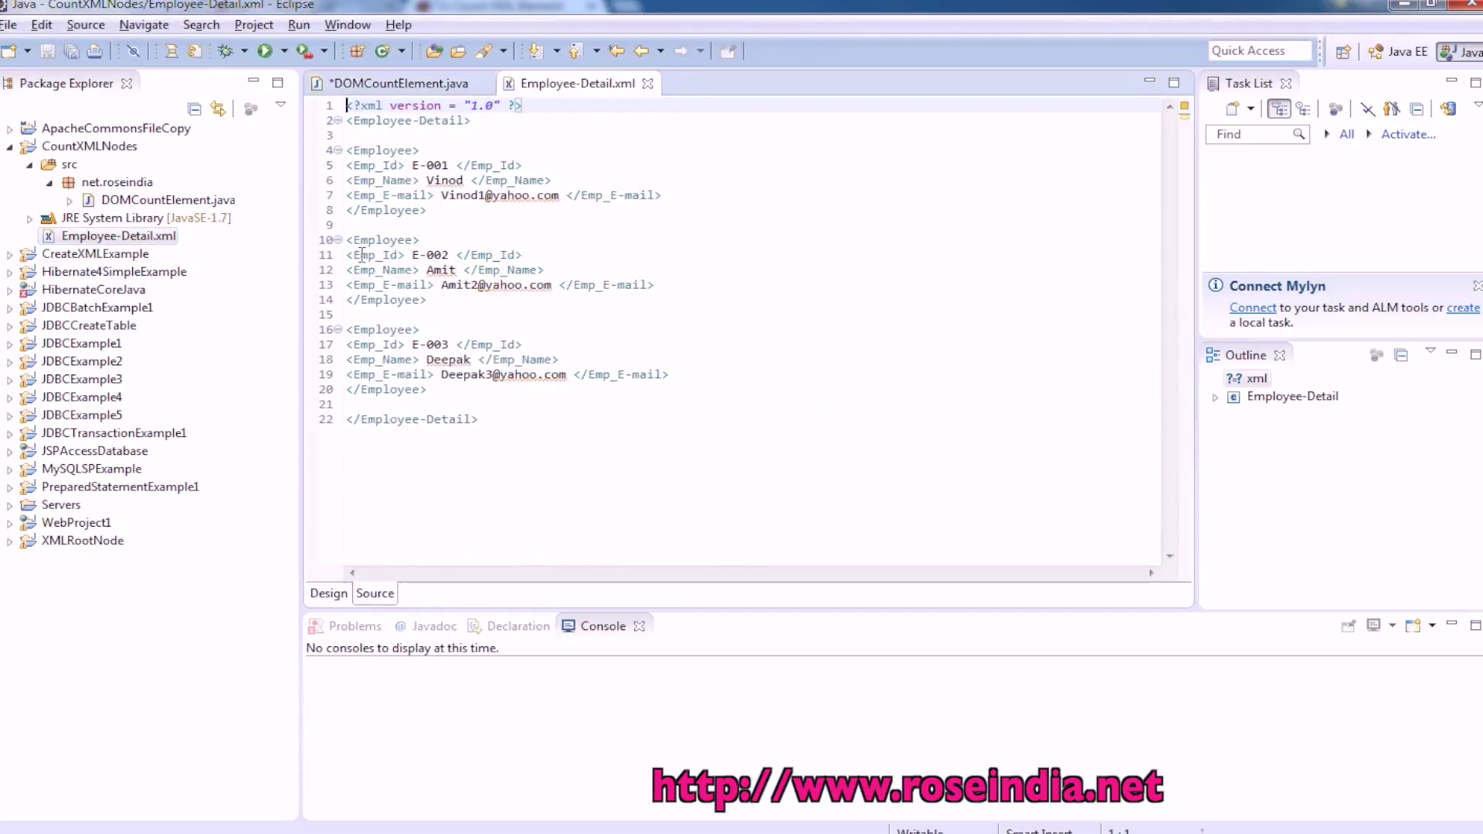
Step: Select the Emp_Id tag name in Employee-Detail.xml, then return to DOMCountElement.java
left_click_drag(354, 256, 400, 256)
key("ctrl+c")
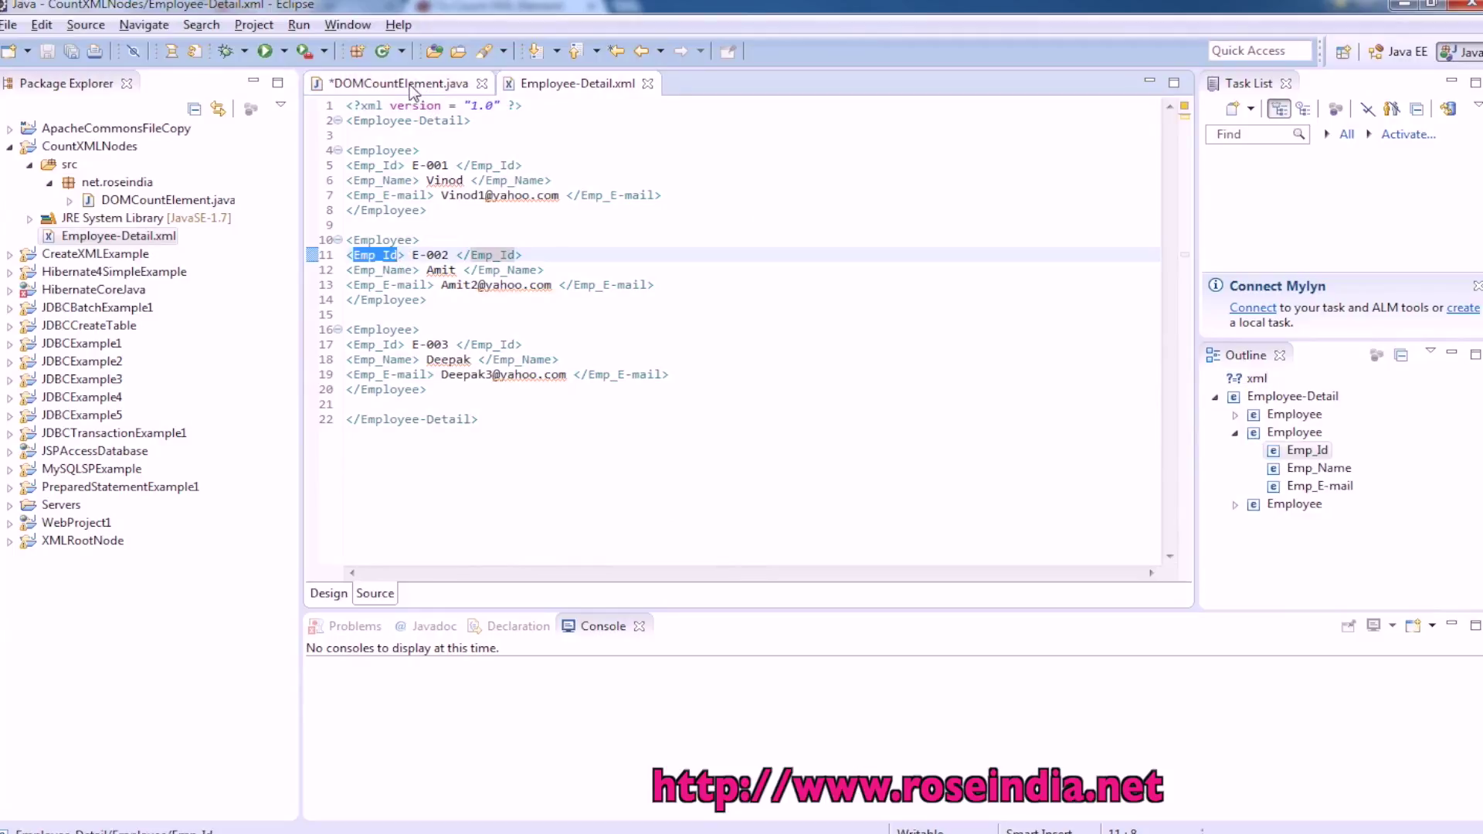
left_click(411, 86)
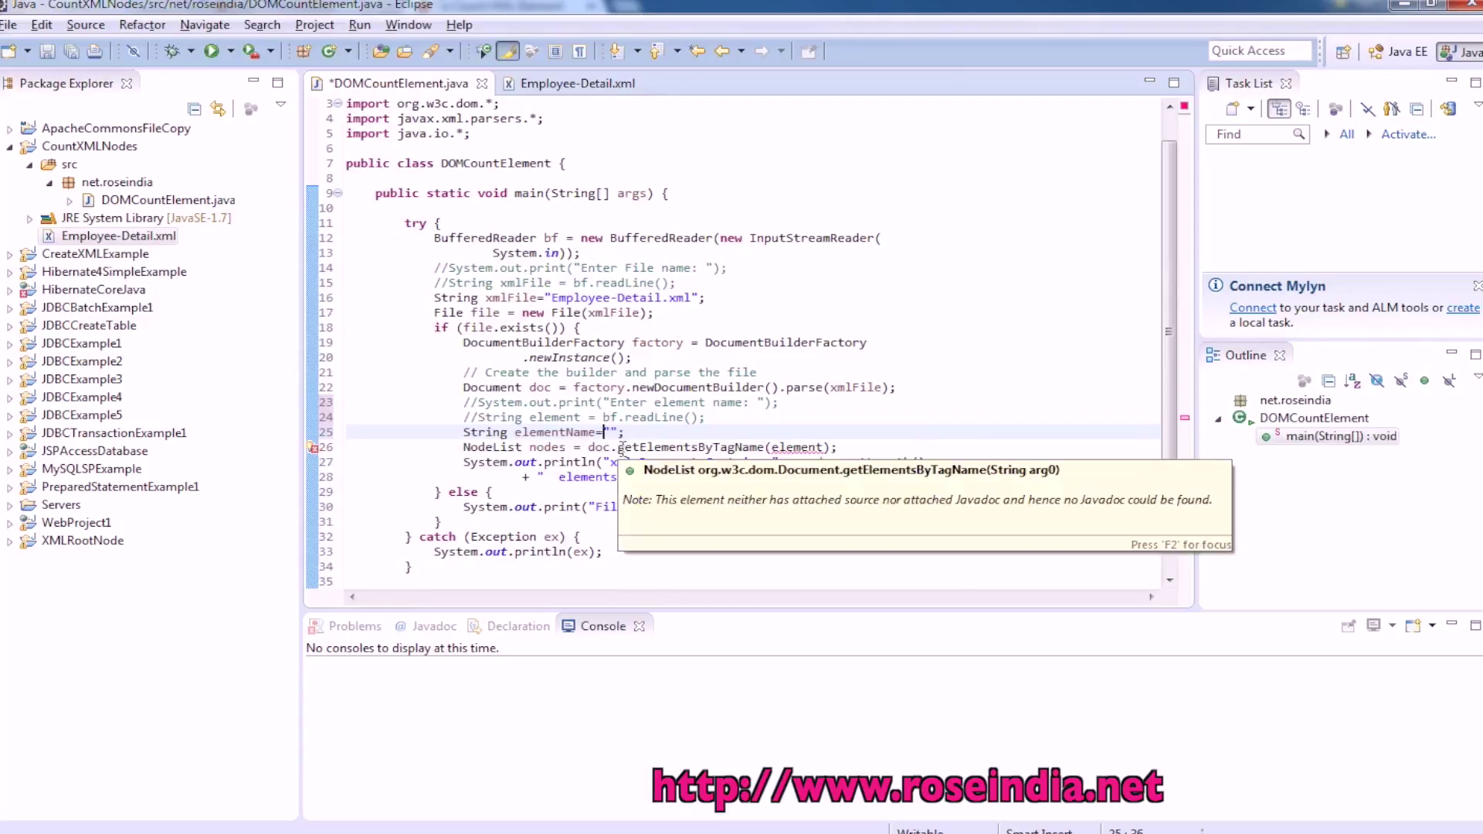
key("ctrl+v")
double_click(539, 433)
key("ctrl+c")
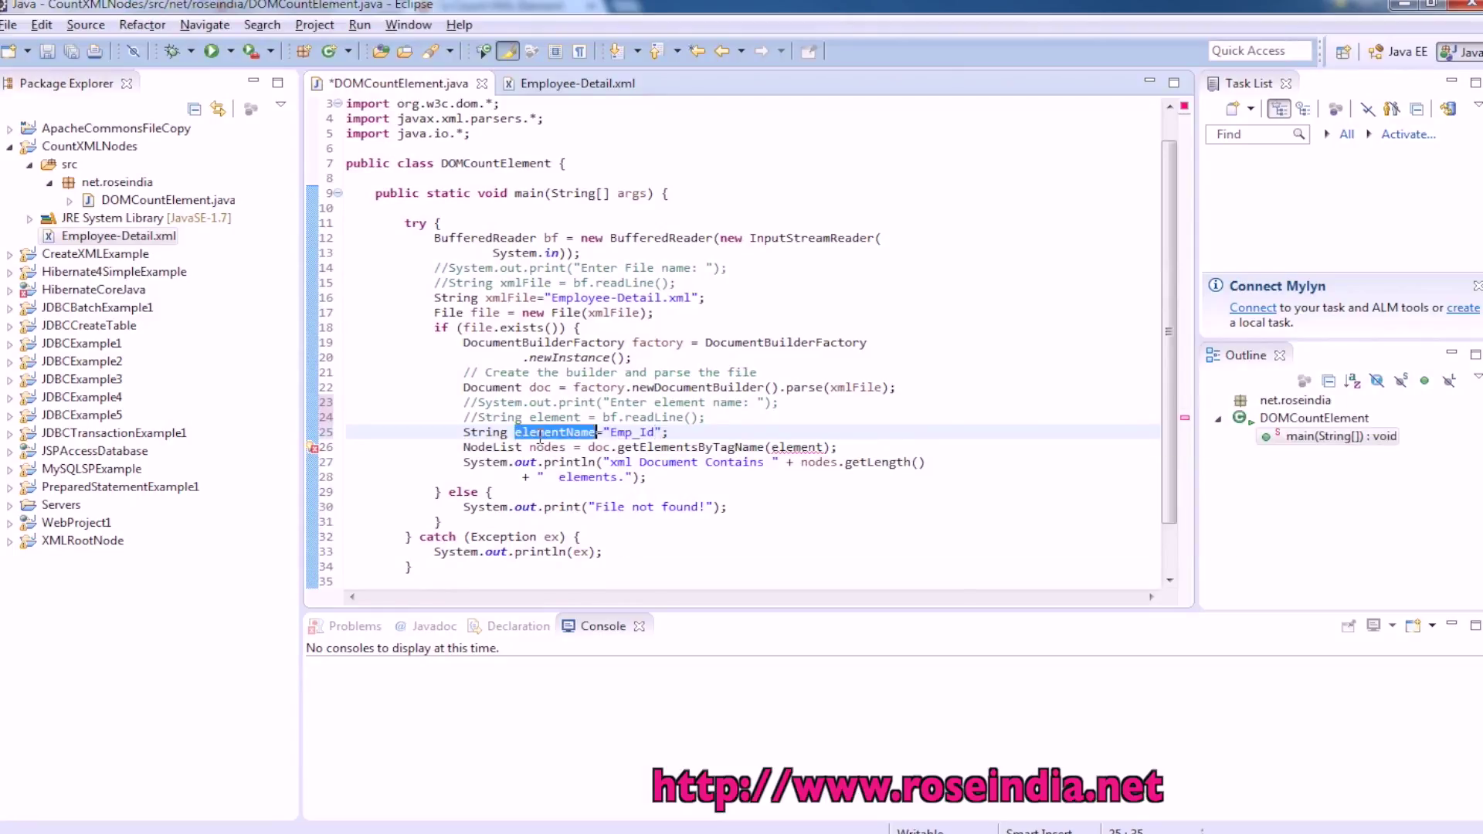
double_click(812, 448)
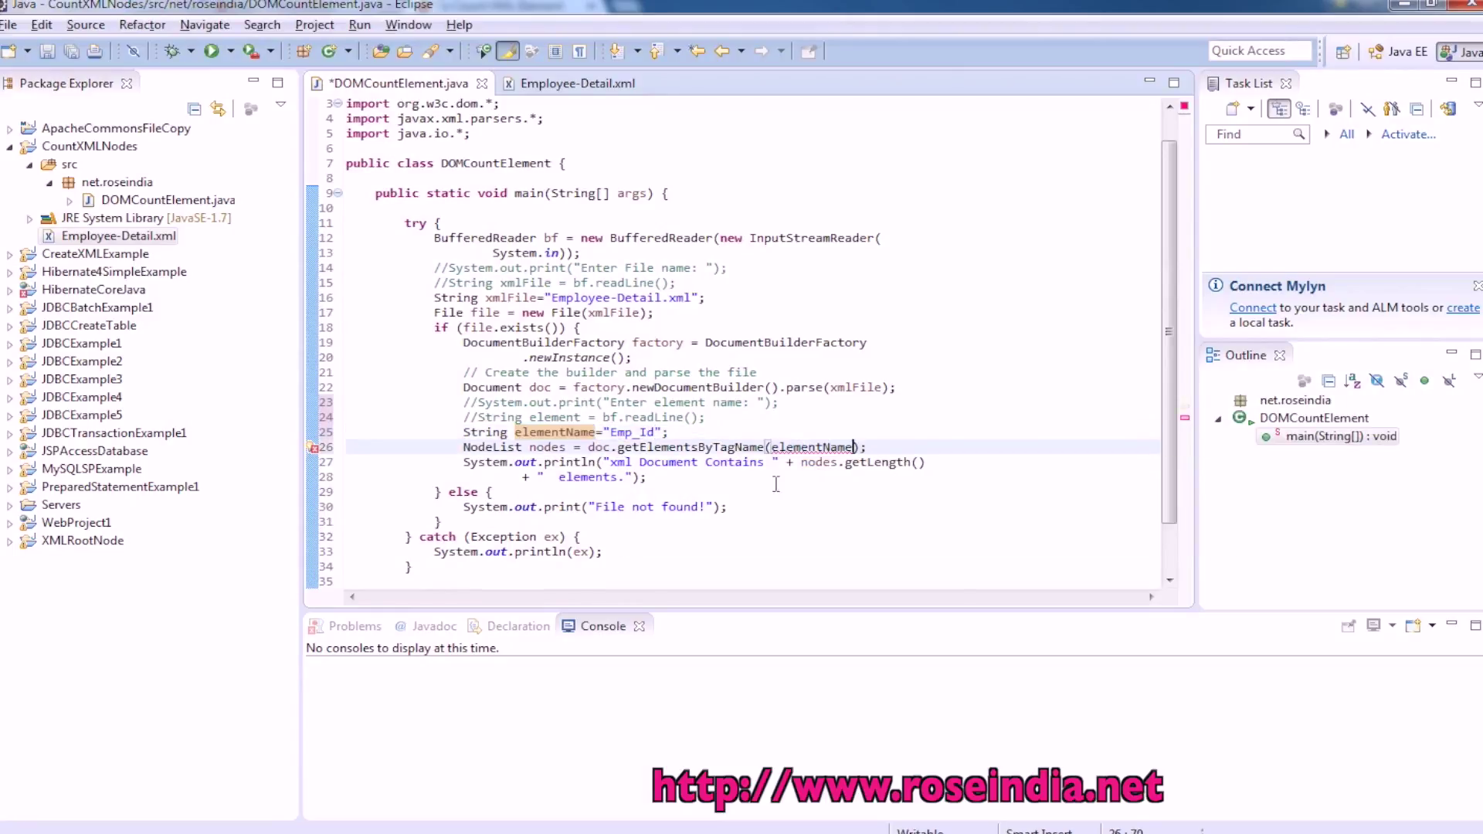
key("ctrl+v")
key("ctrl+s")
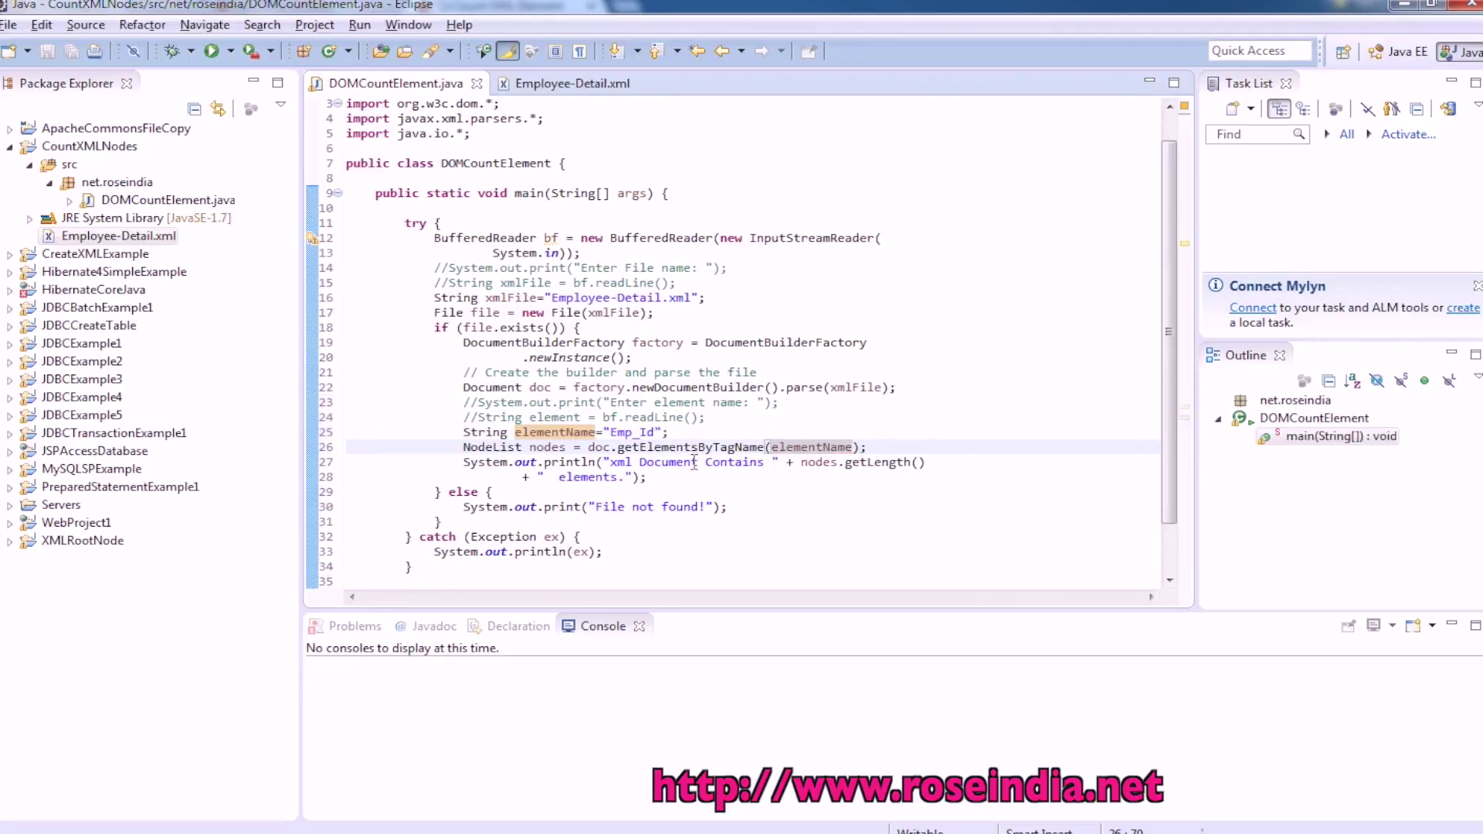
left_click(764, 464)
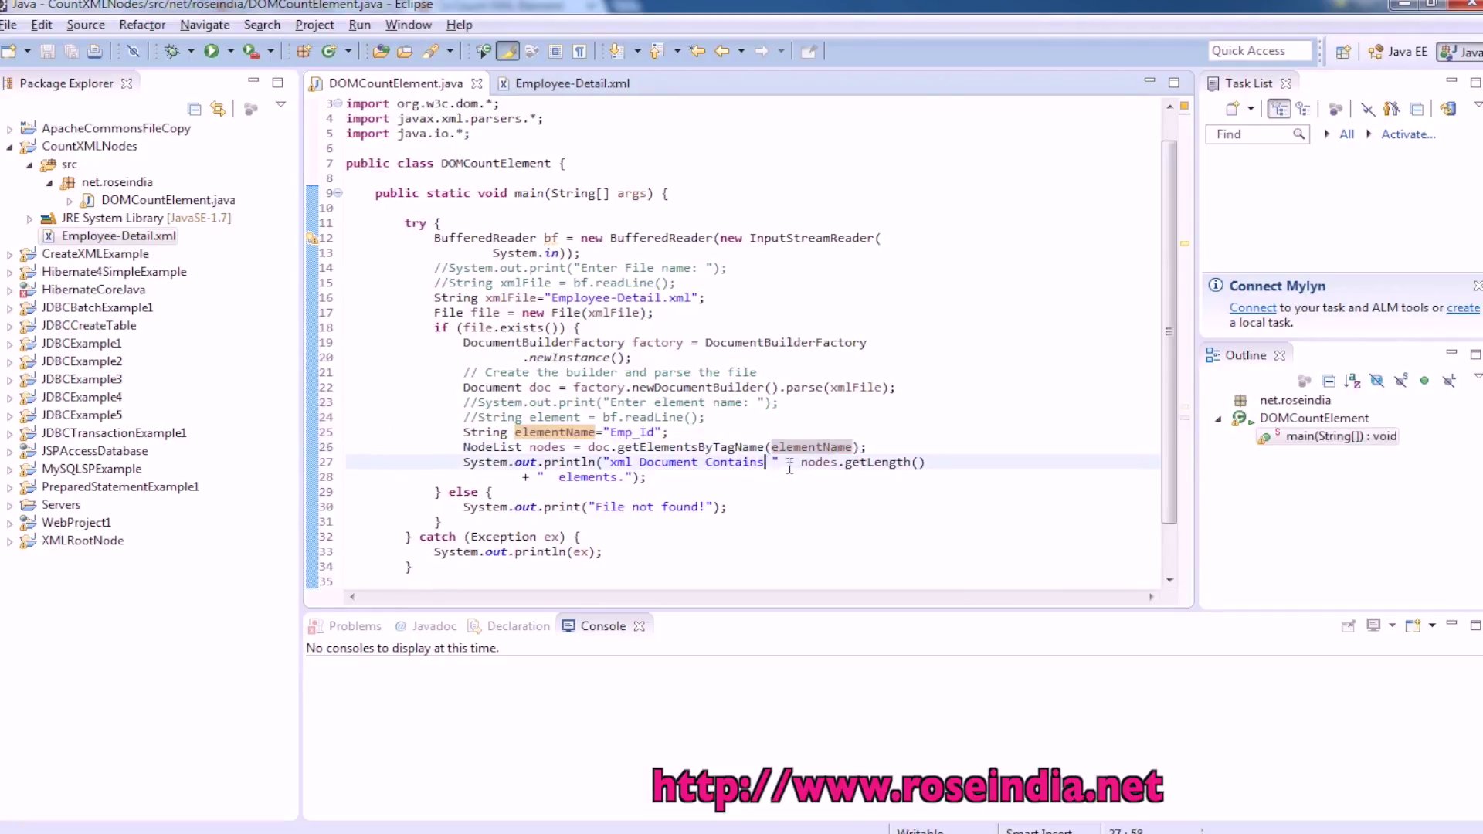
left_click(787, 464)
Step: Change the println text to "Contains Nodes: " + elementName + " count:", removing the stray m
left_click(764, 462)
type("N")
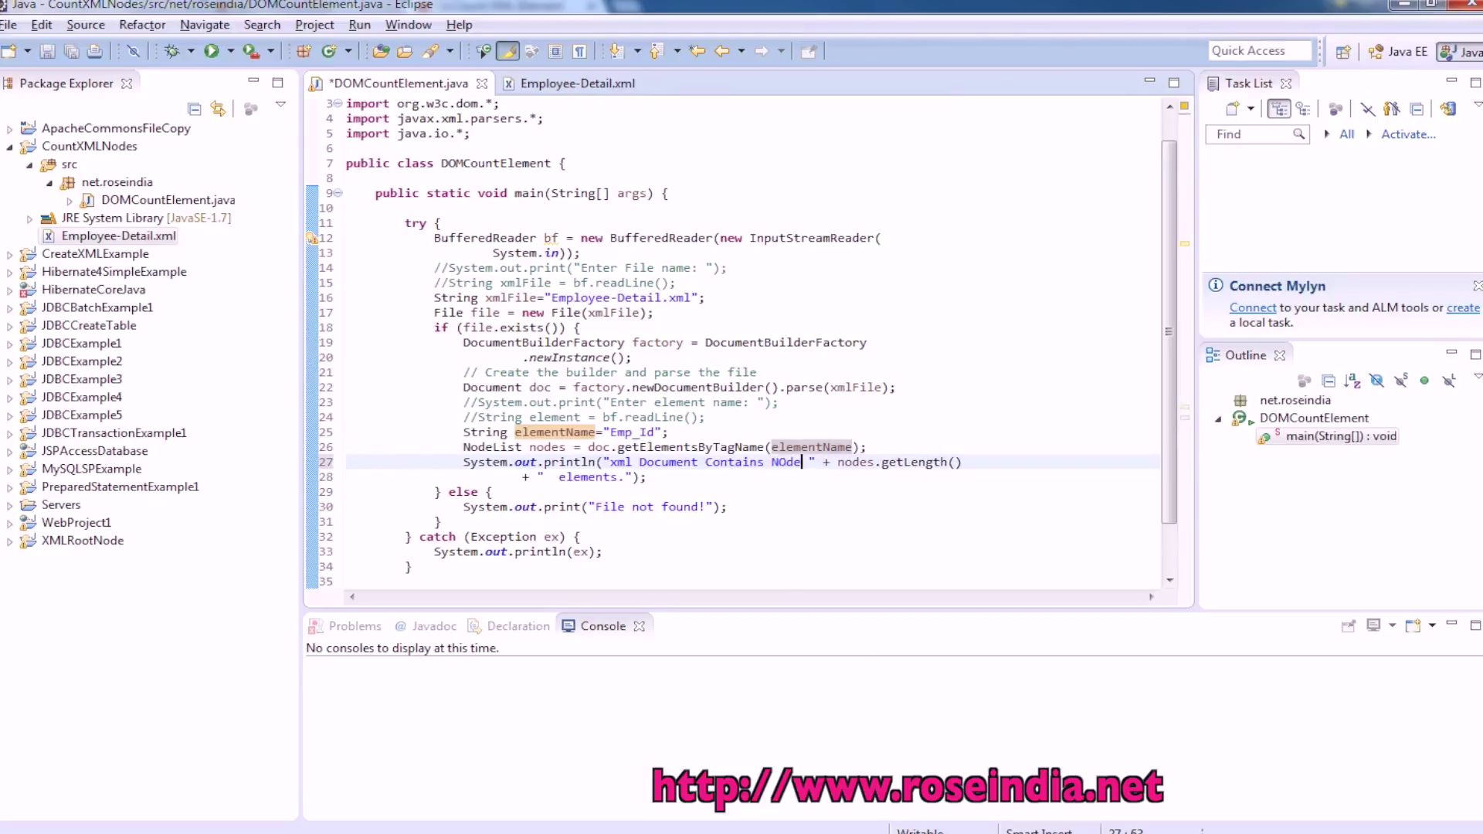
type("odes:")
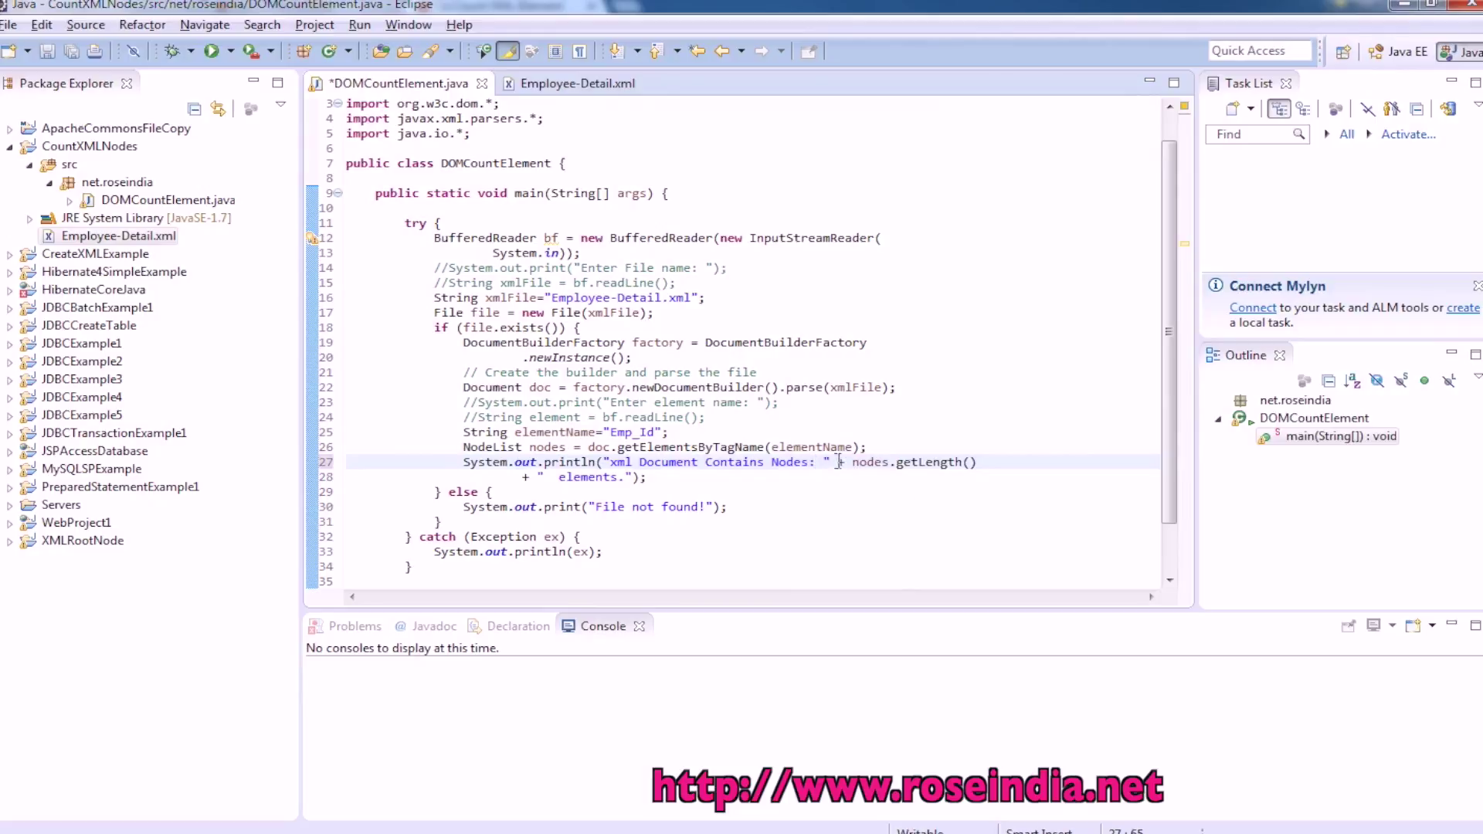
type(" + elementName ")
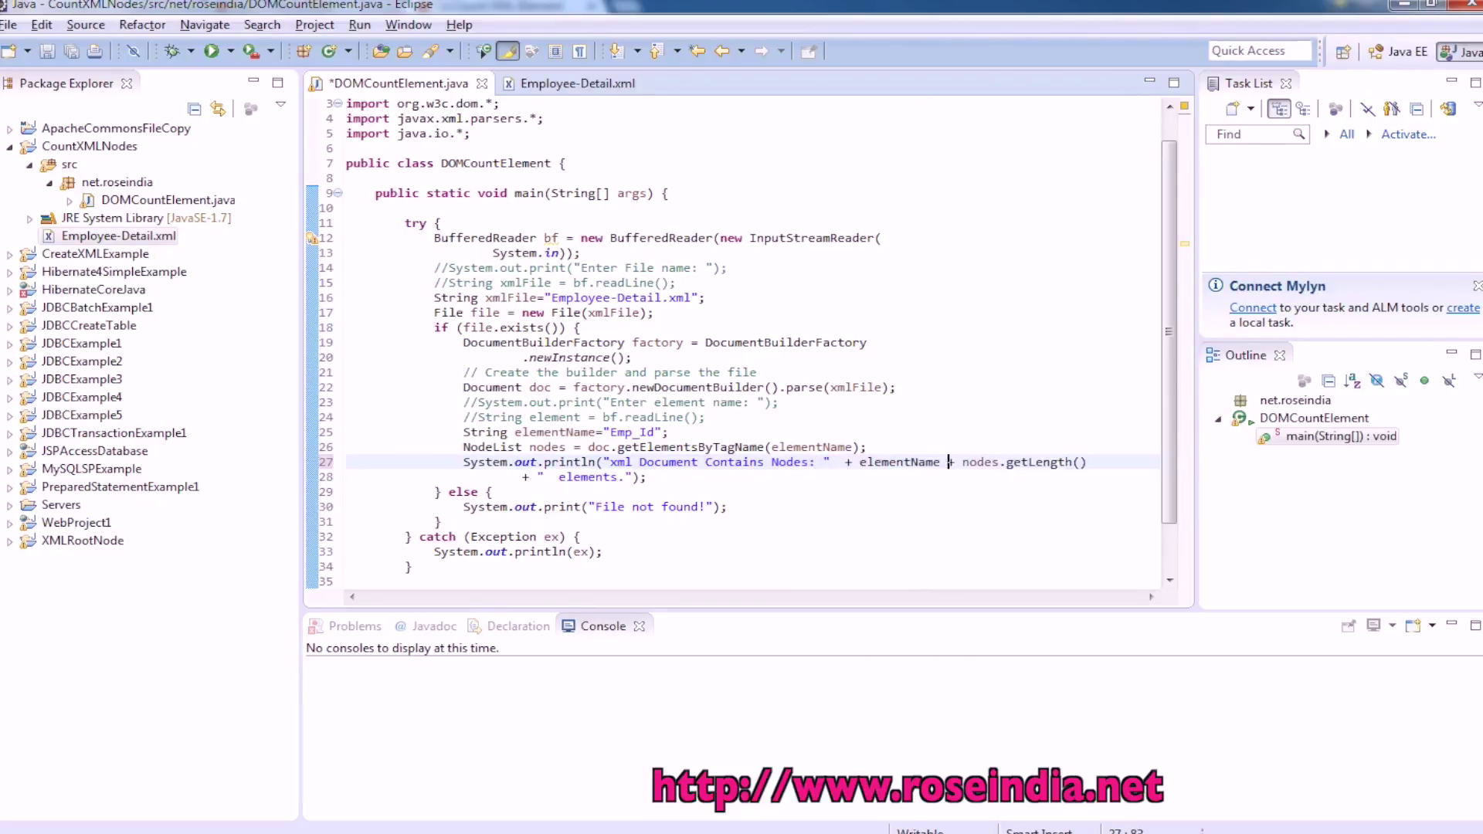
type("+ ")
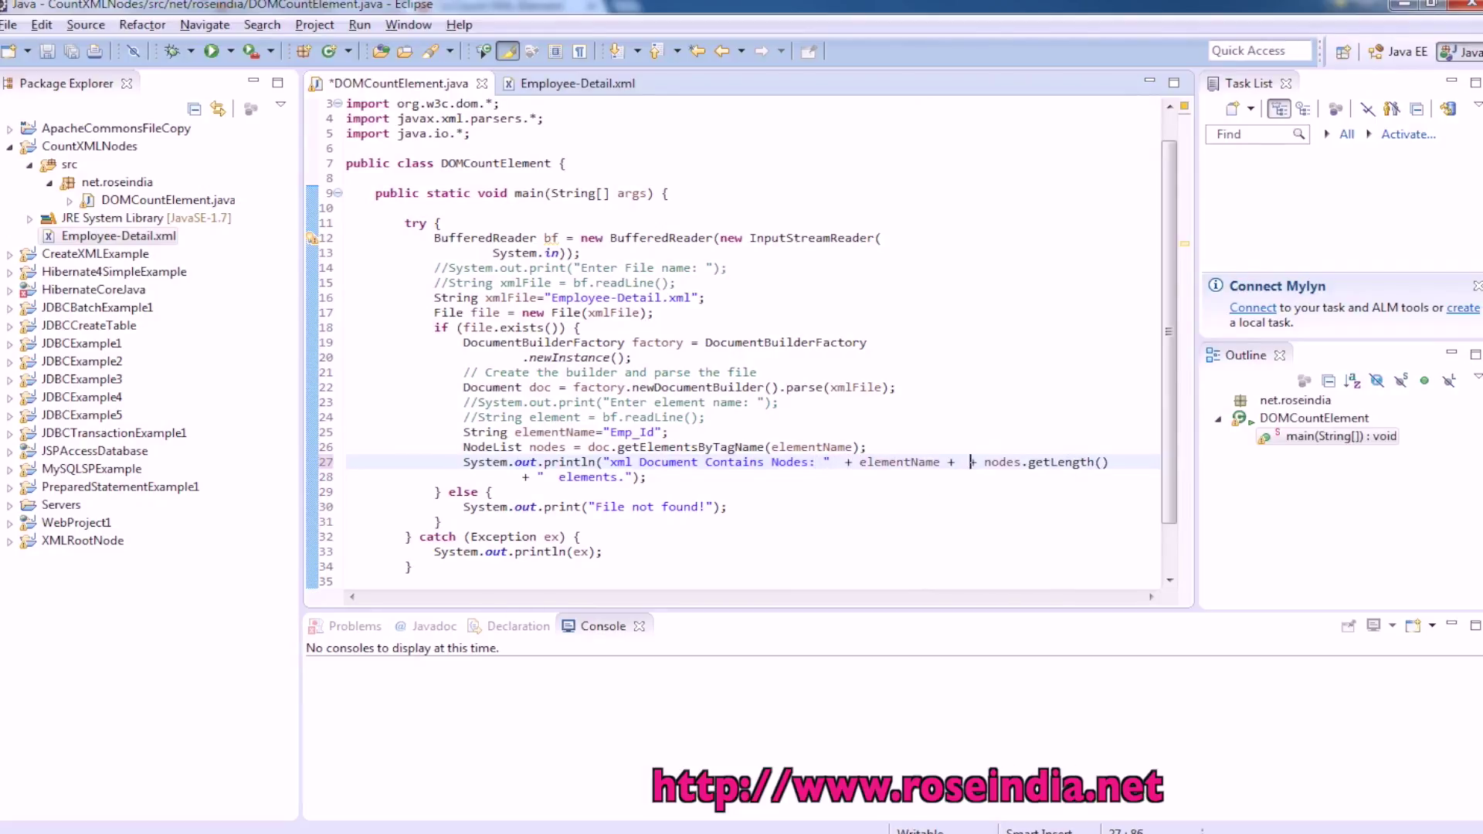
type(" \"\" ")
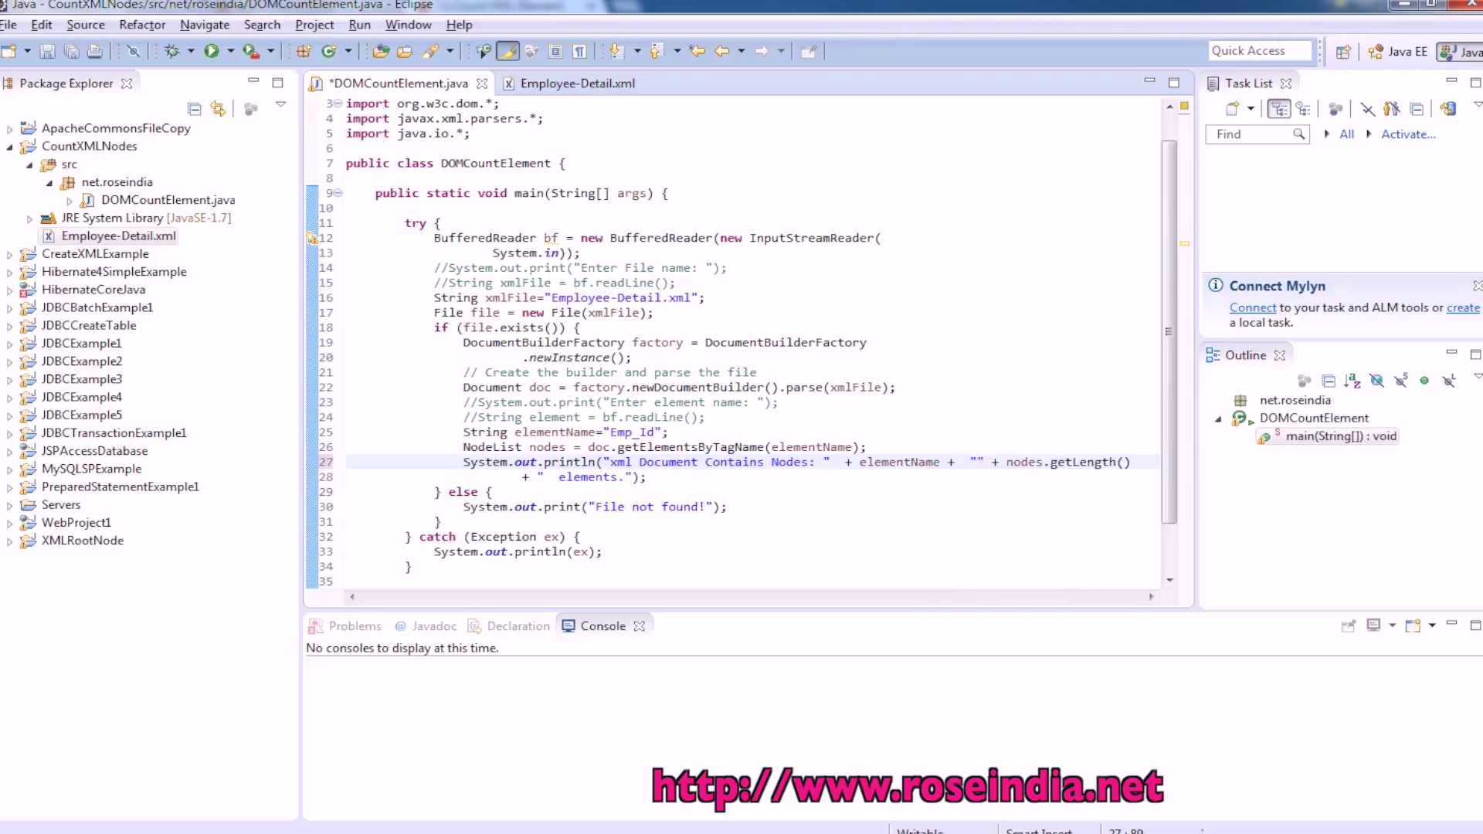
type("m")
key("BackSpace")
type("count")
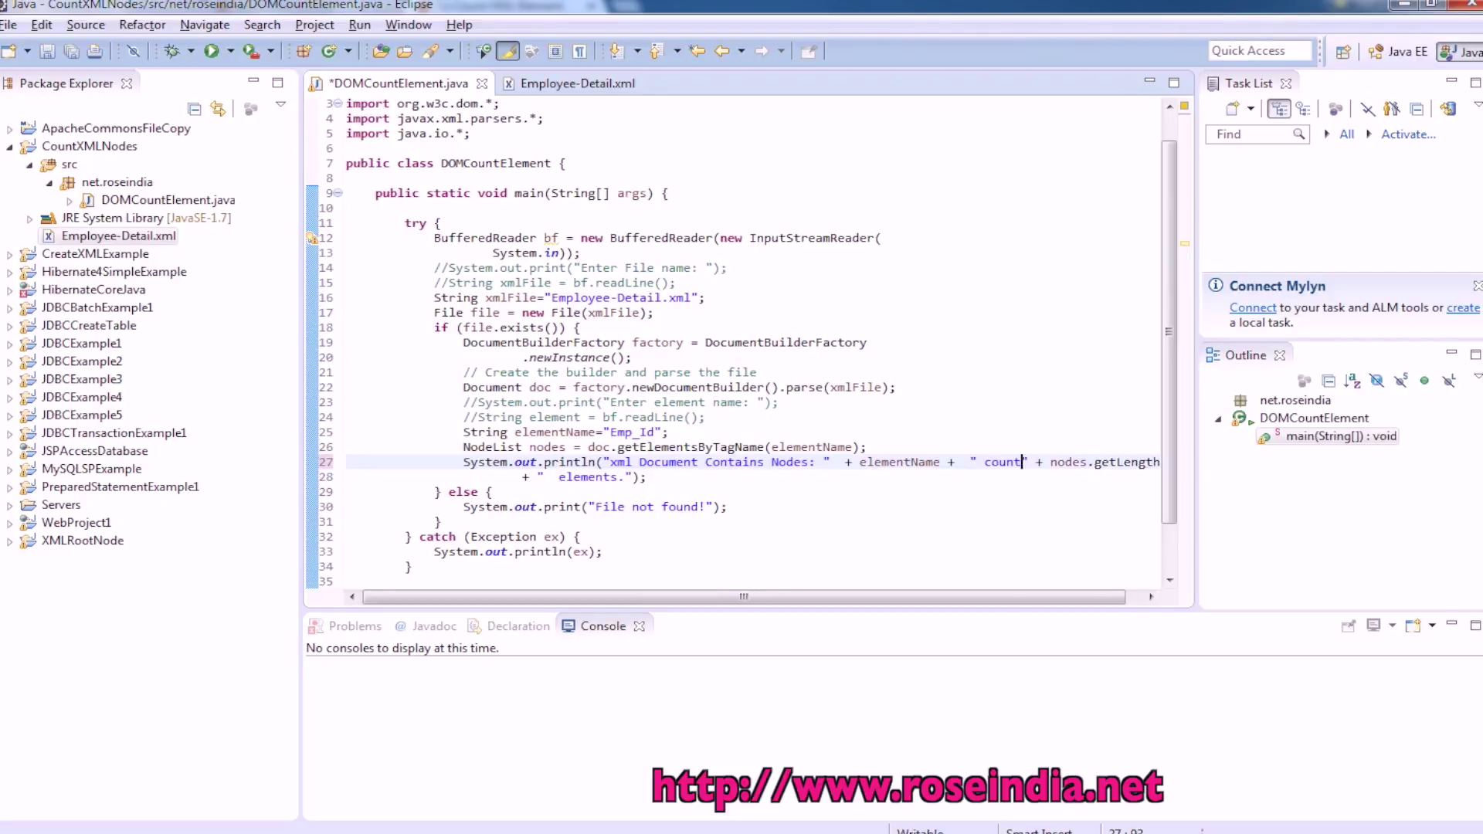
type(":")
scroll(1162, 477, "down", 1)
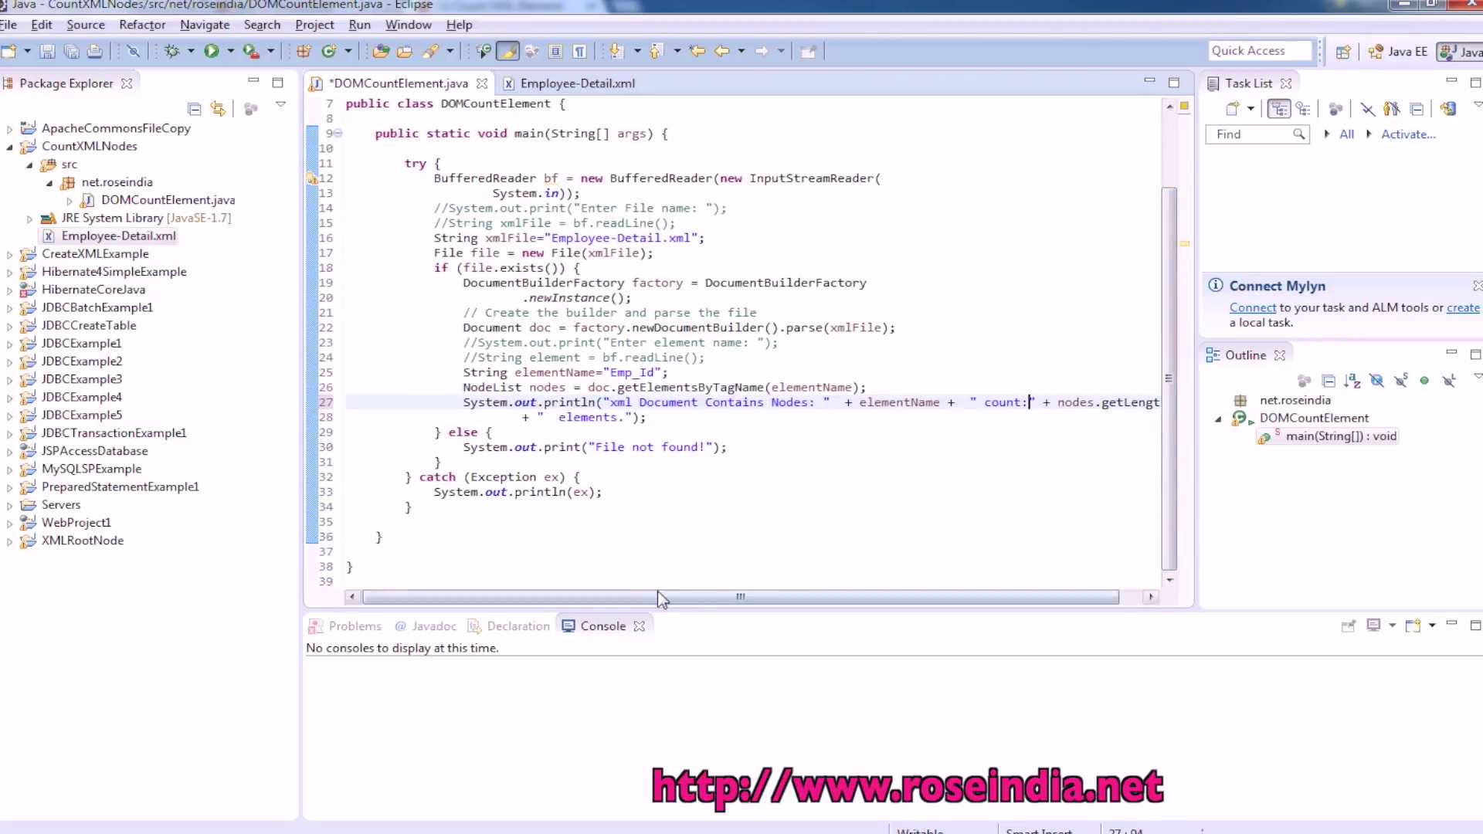
Step: Review getElementsByTagName, elementName and nodes on line 26, then save DOMCountElement.java
double_click(656, 387)
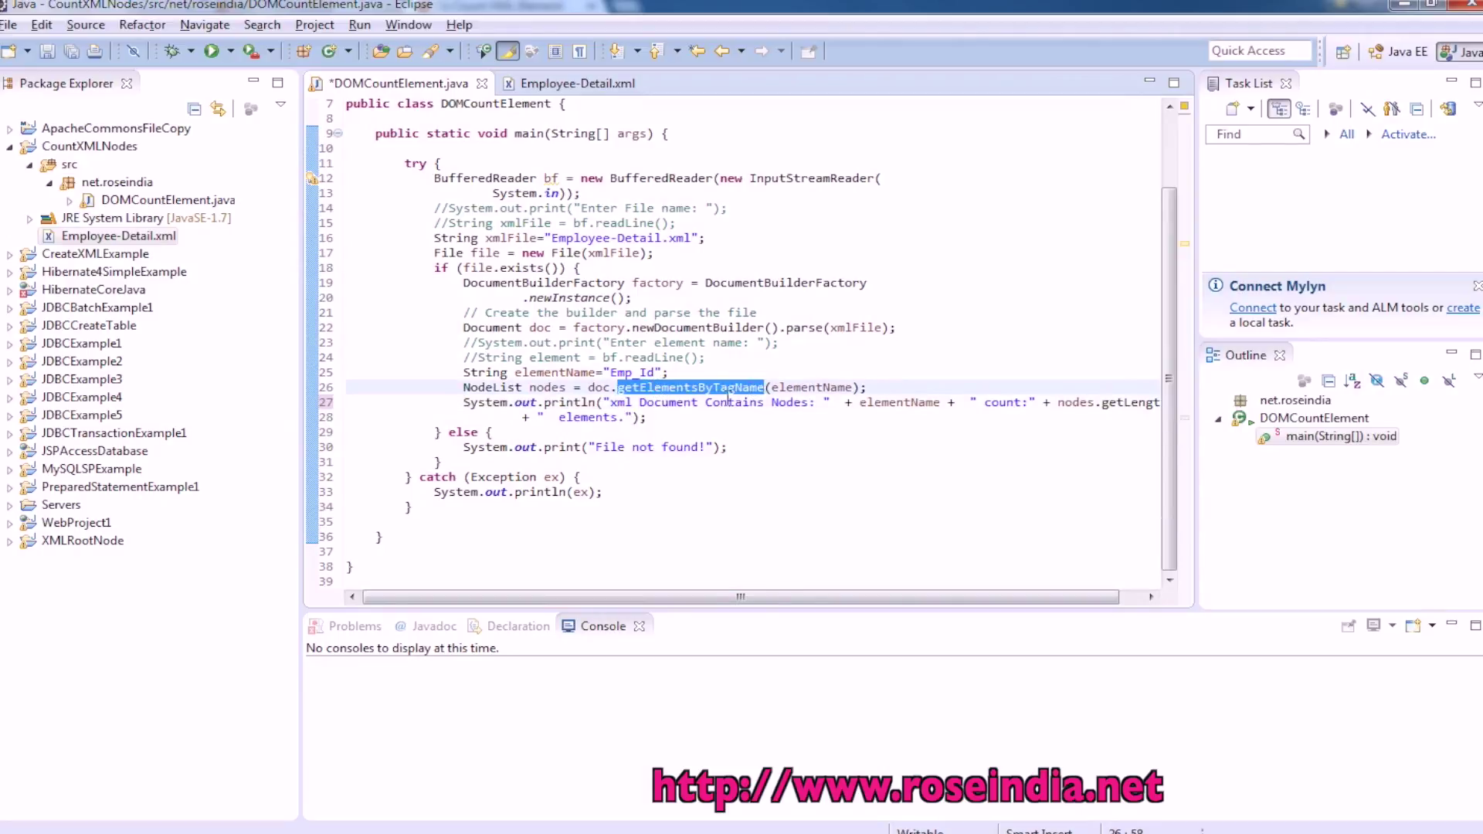
left_click(817, 387)
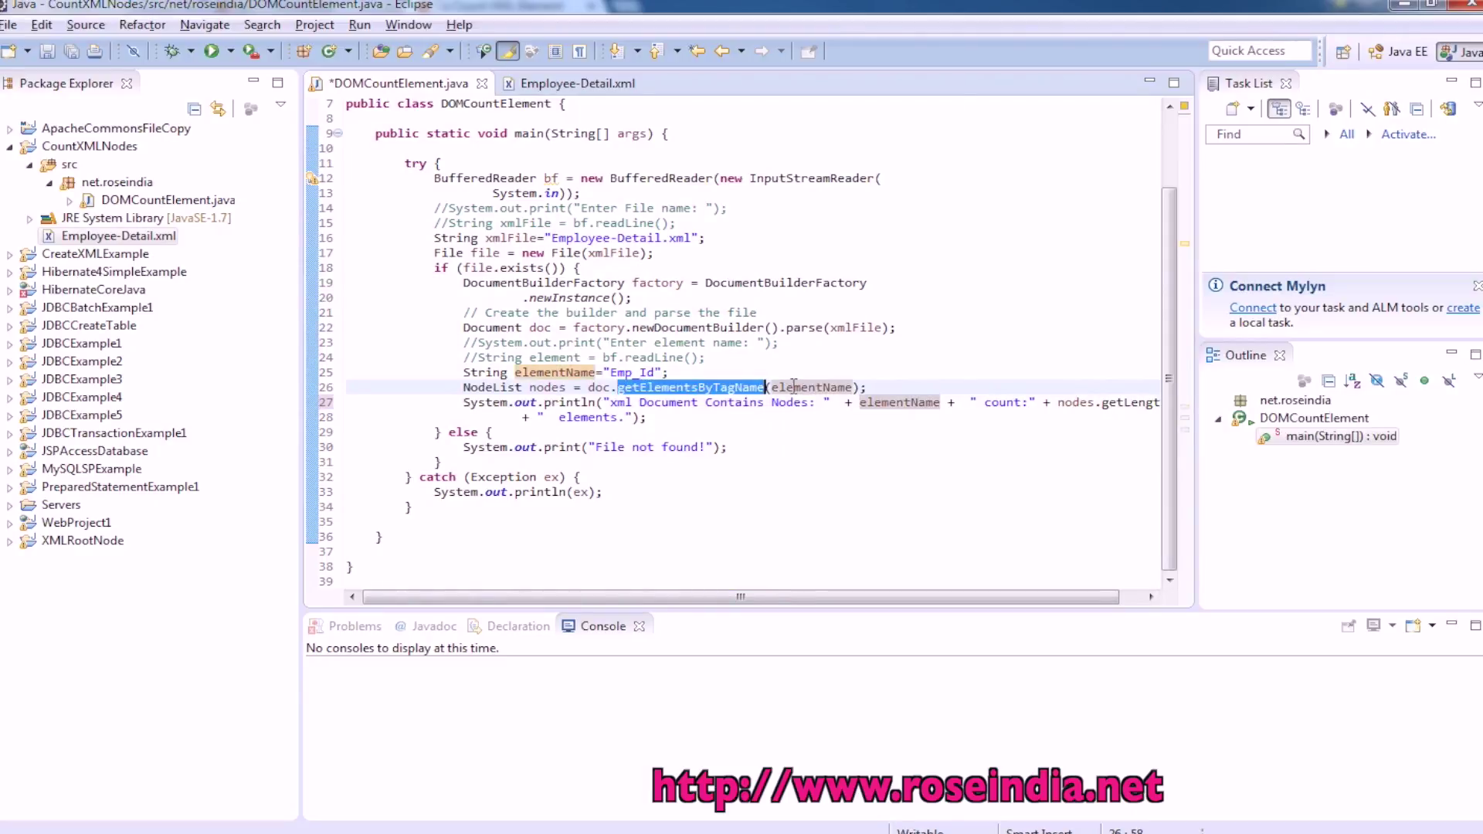
double_click(811, 387)
left_click(530, 388)
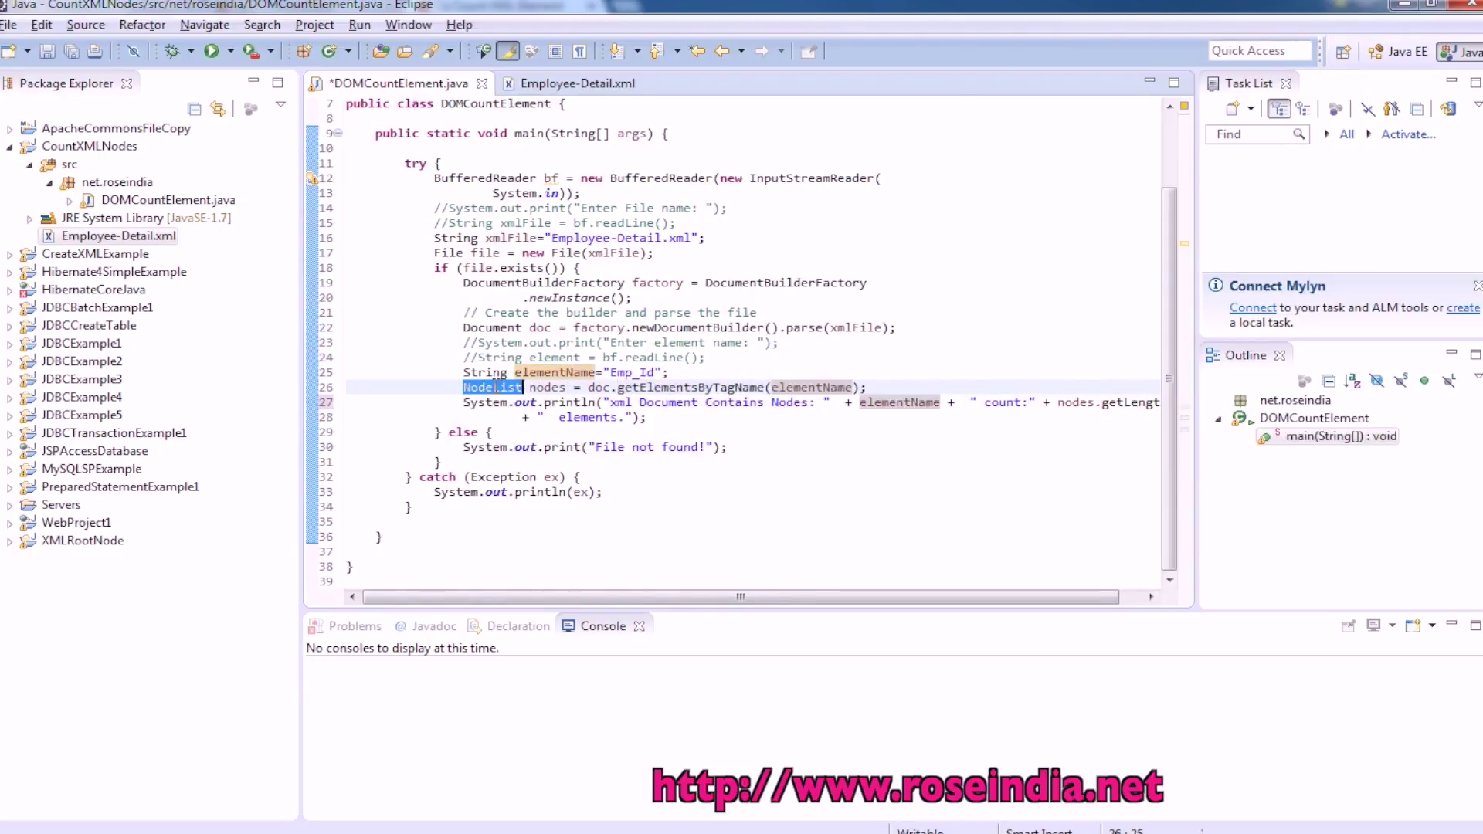
left_click(531, 388)
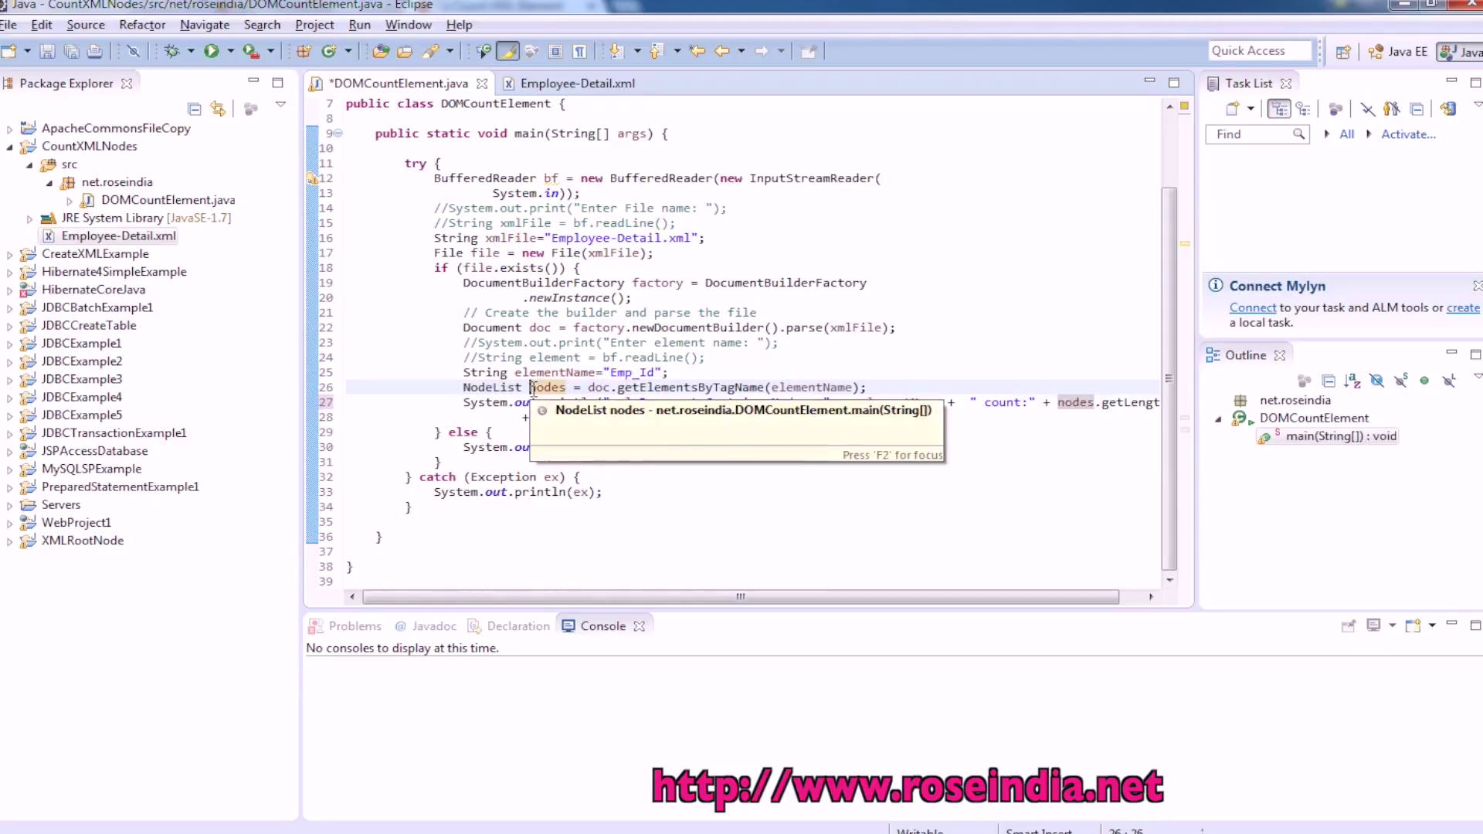
left_click_drag(622, 417, 469, 431)
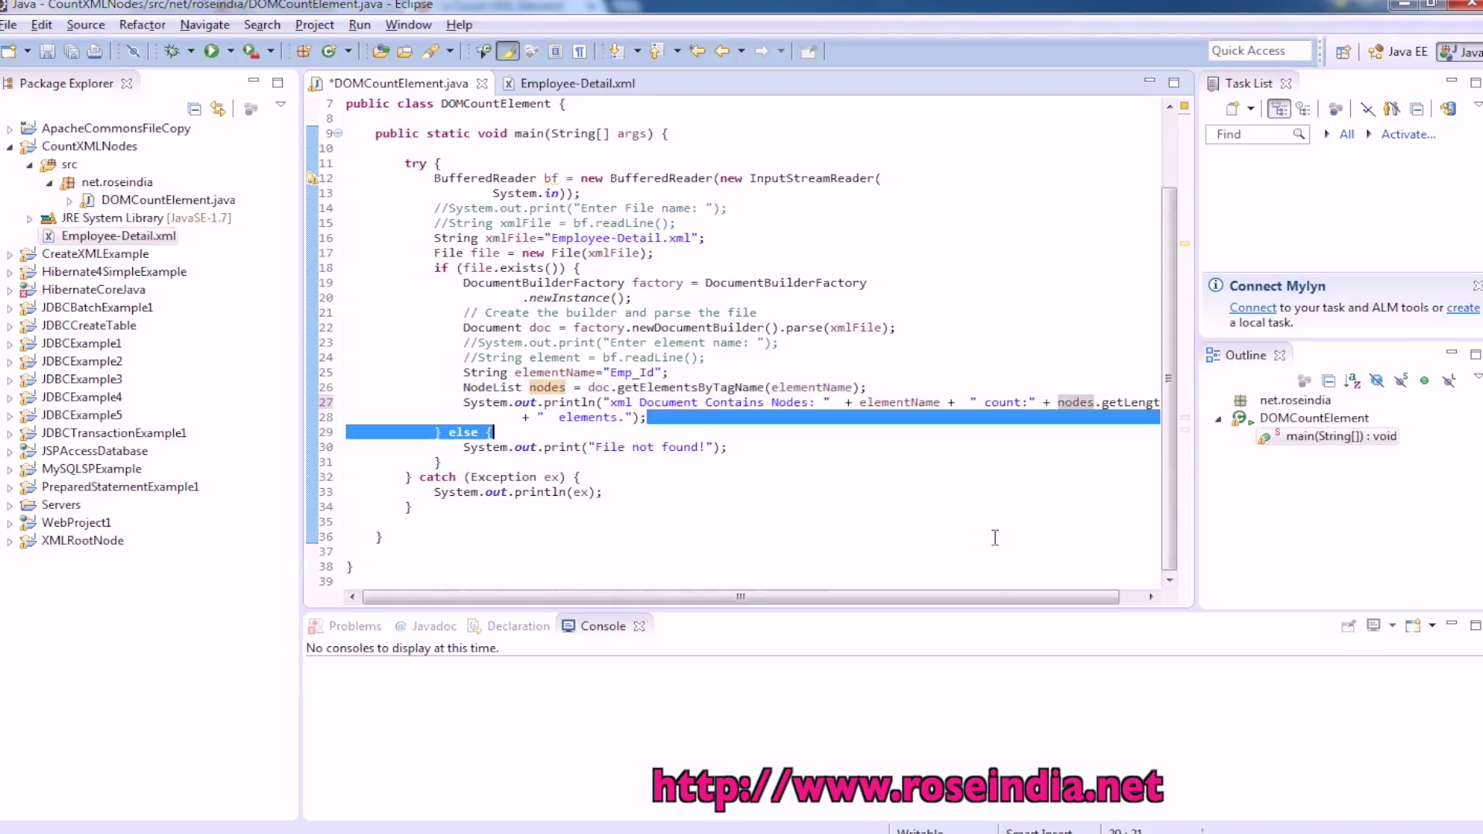
left_click_drag(994, 598, 1017, 597)
left_click(1035, 406)
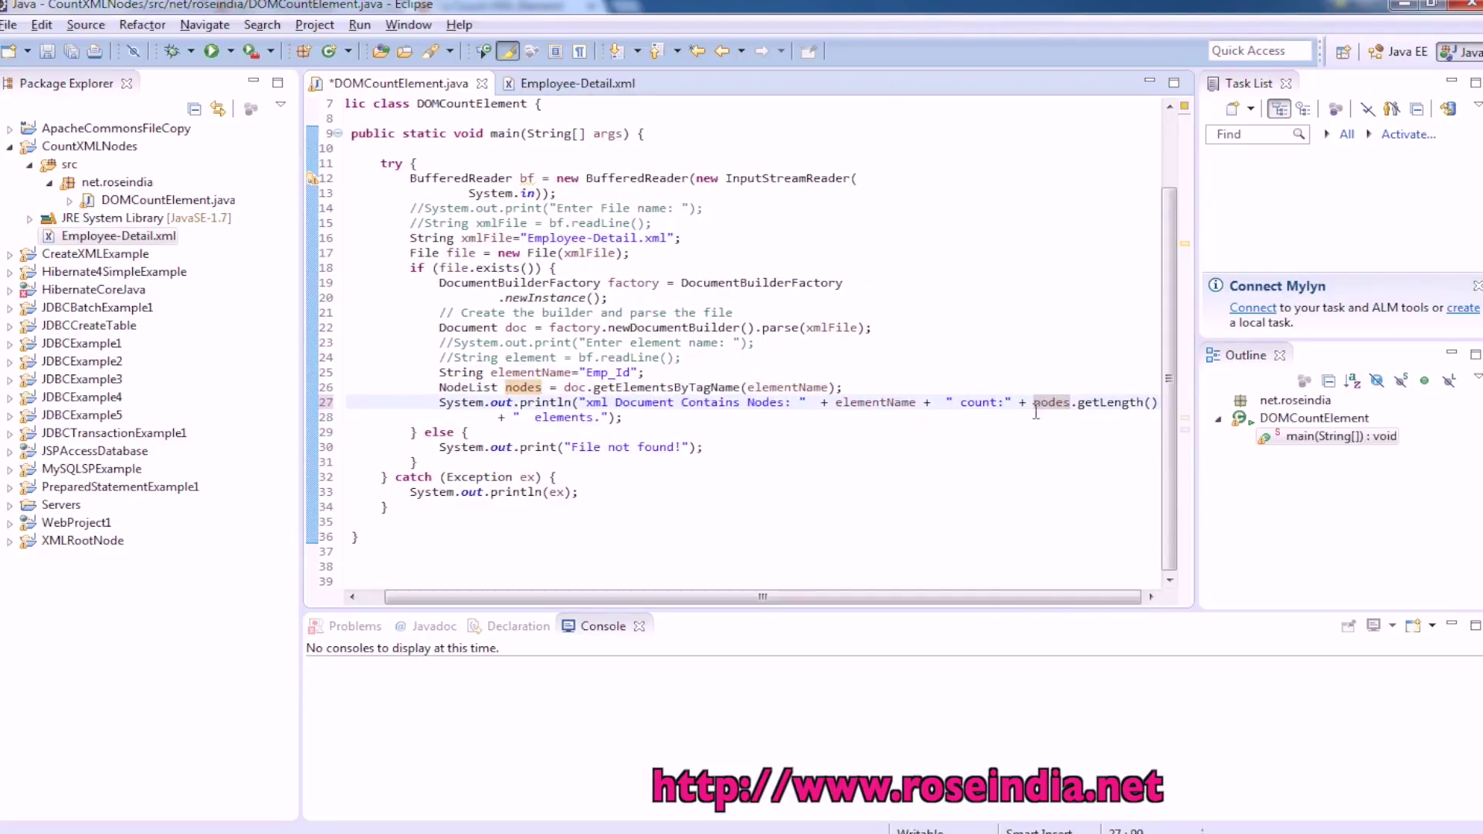
key("ctrl+s")
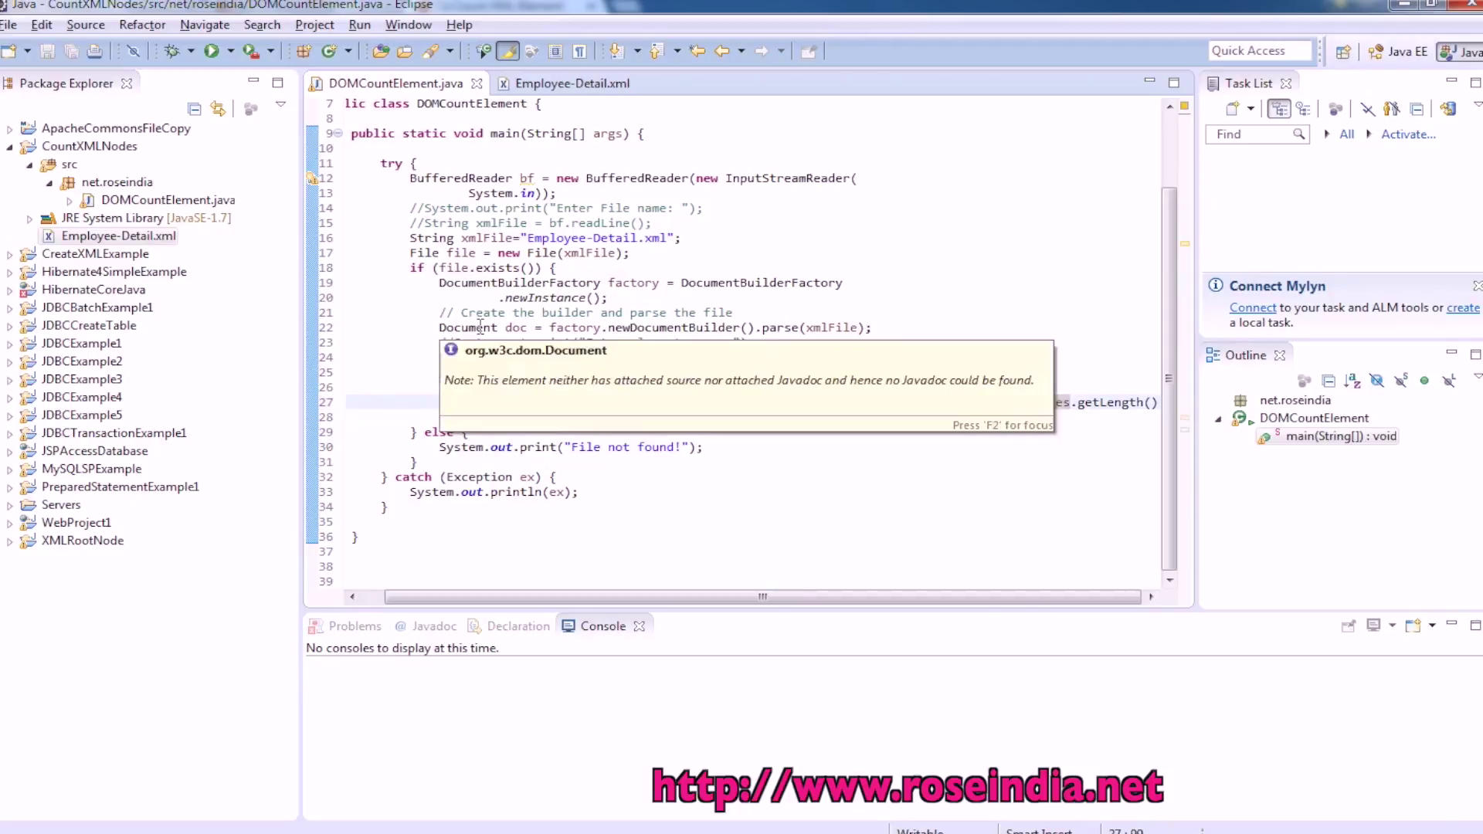
Step: Run DOMCountElement as a Java application and check the console's 'Emp_Id count:3 elements' output
right_click(481, 333)
mouse_move(535, 688)
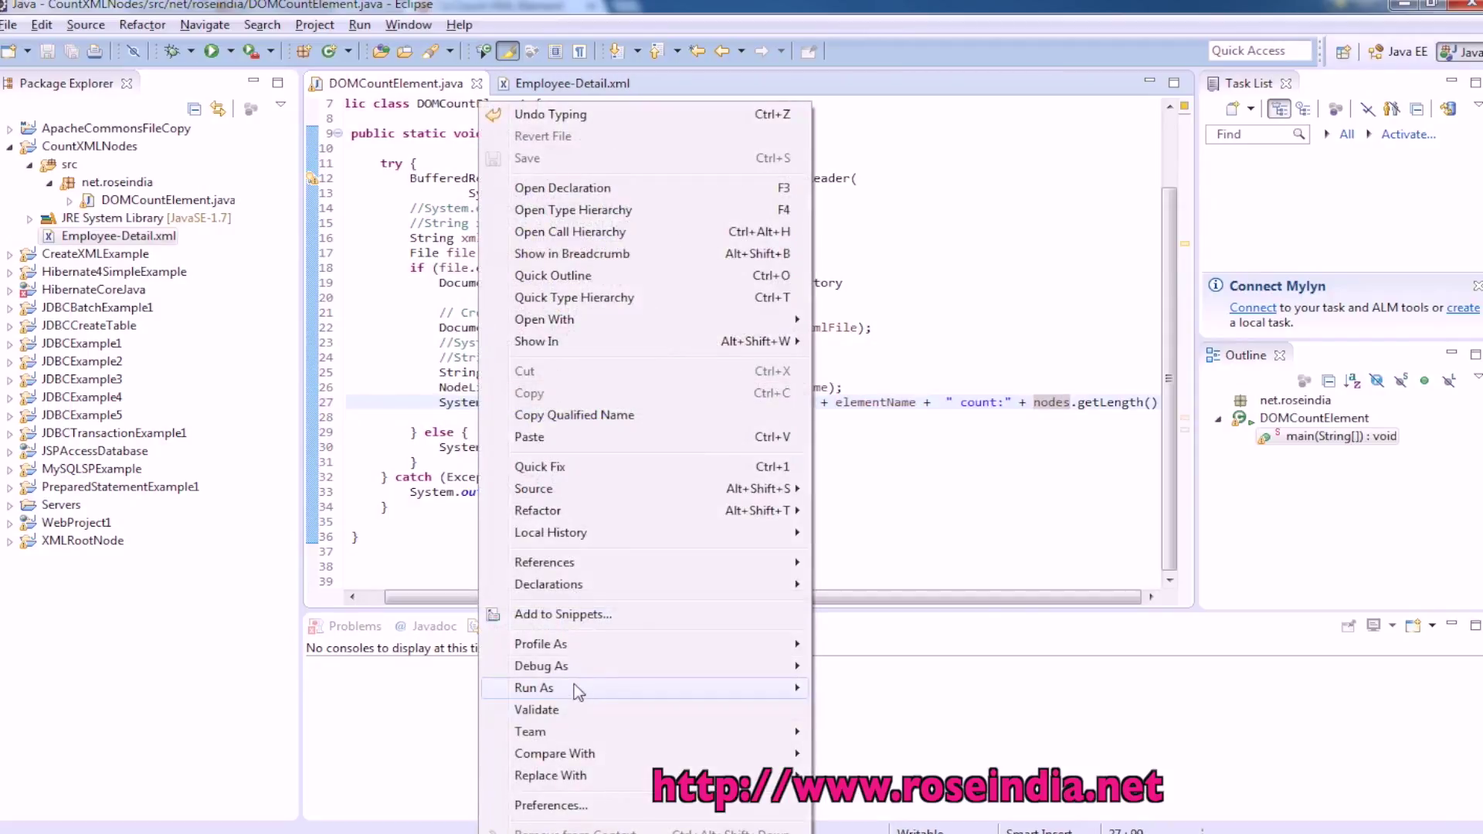
left_click(911, 691)
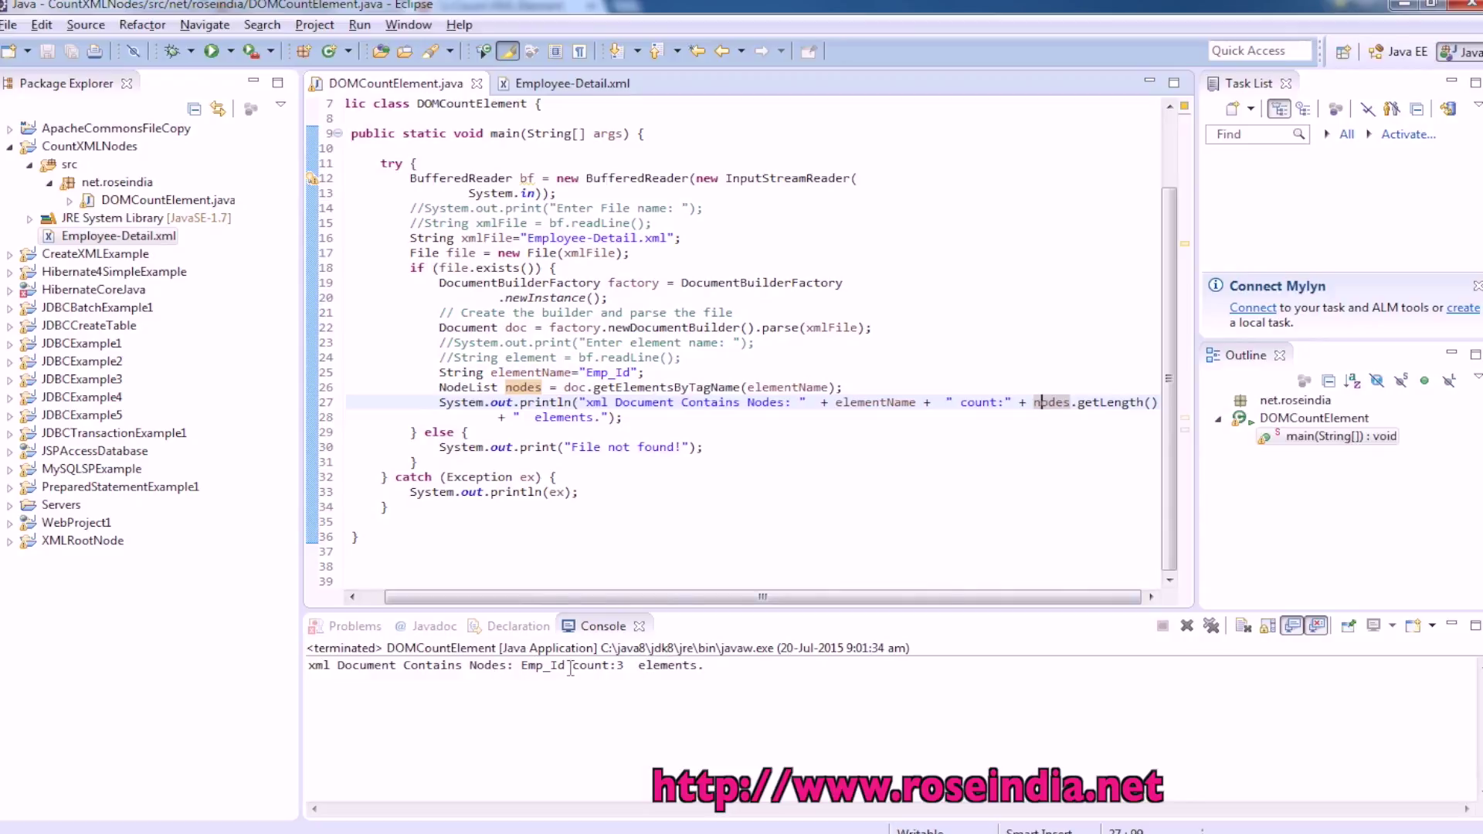
double_click(607, 665)
left_click(663, 668)
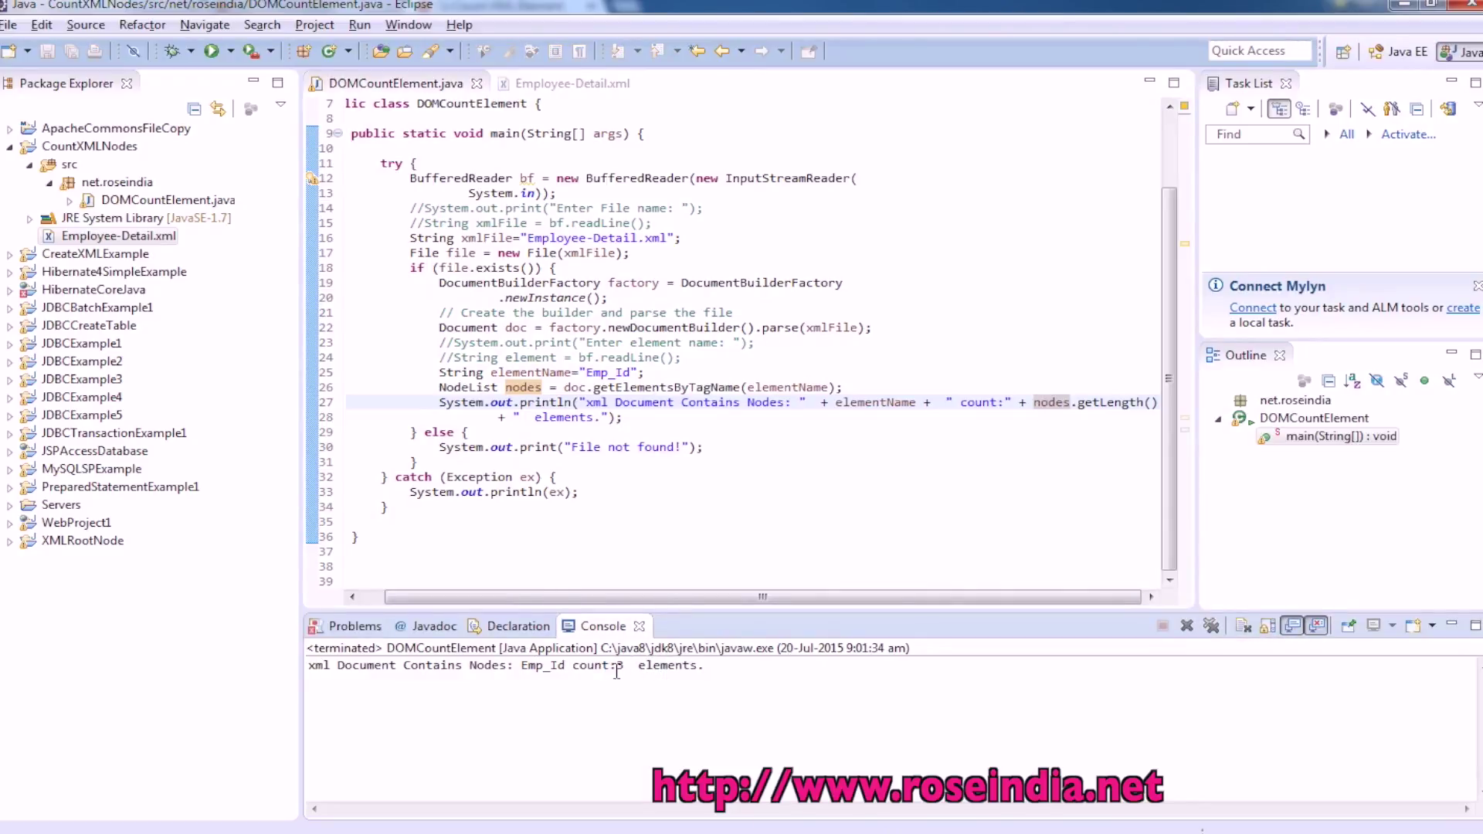
left_click(663, 420)
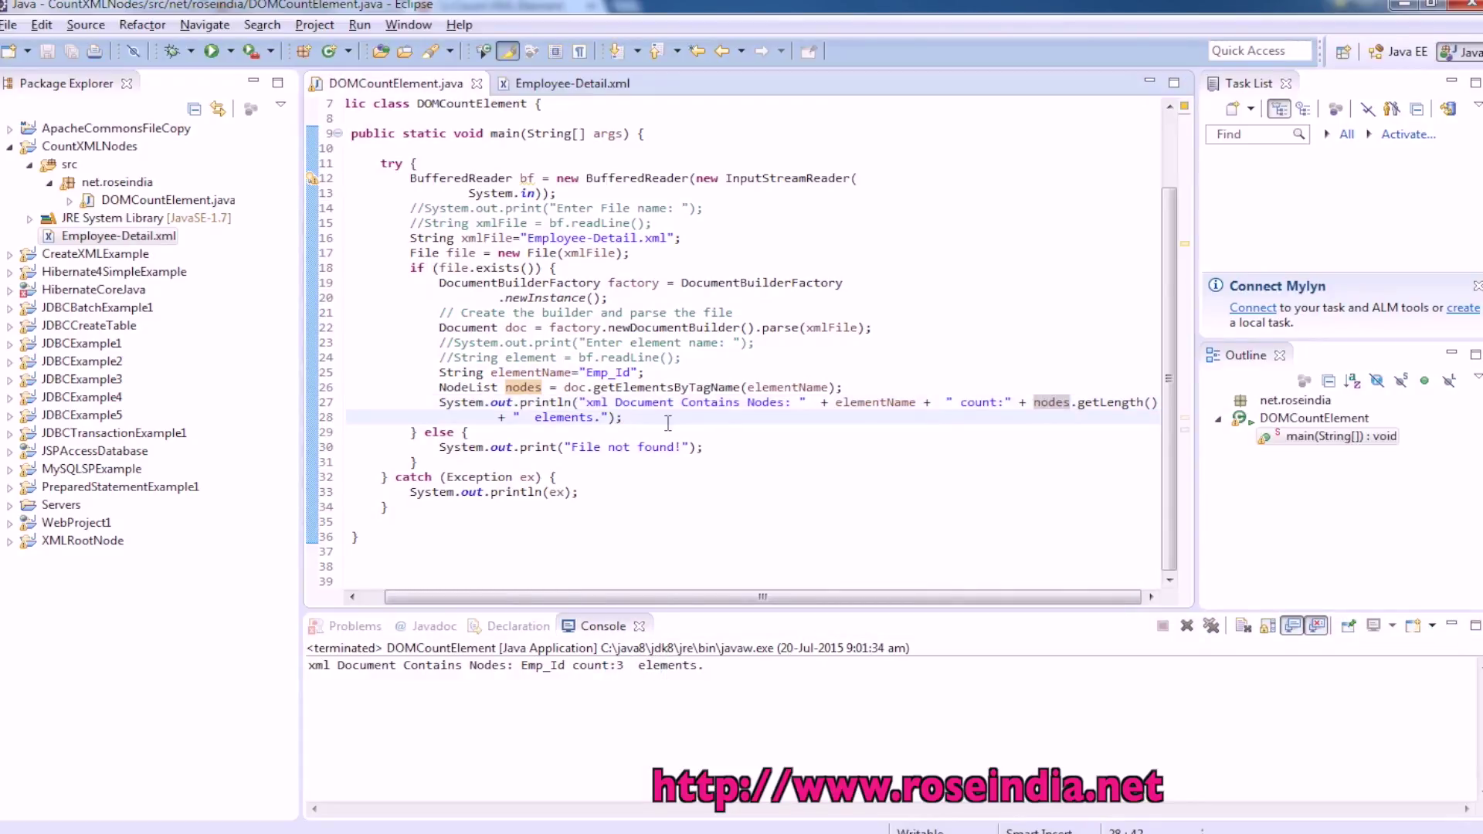
Step: Inspect the Employee tags in Employee-Detail.xml
left_click(562, 83)
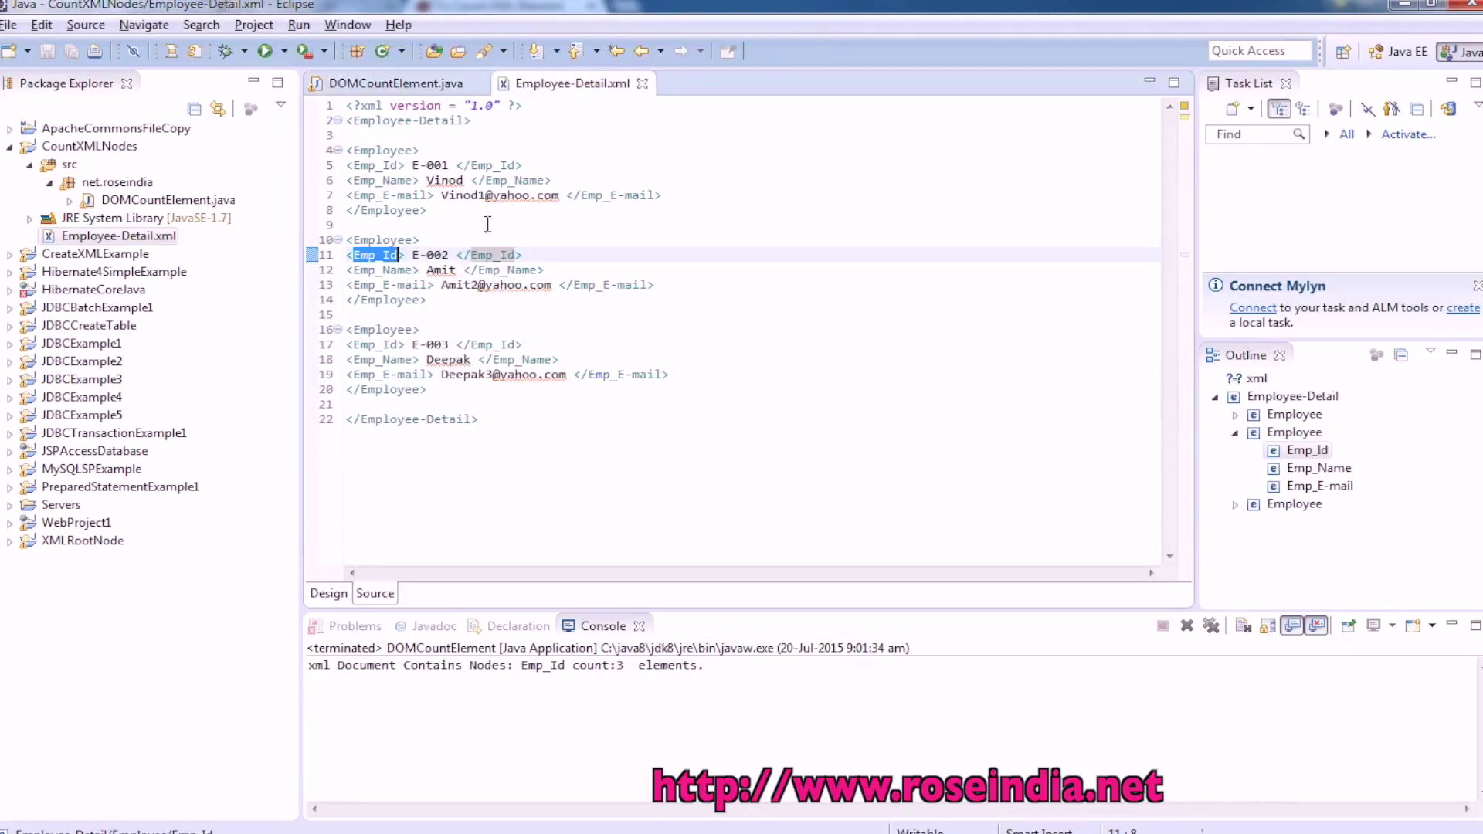
left_click(411, 150)
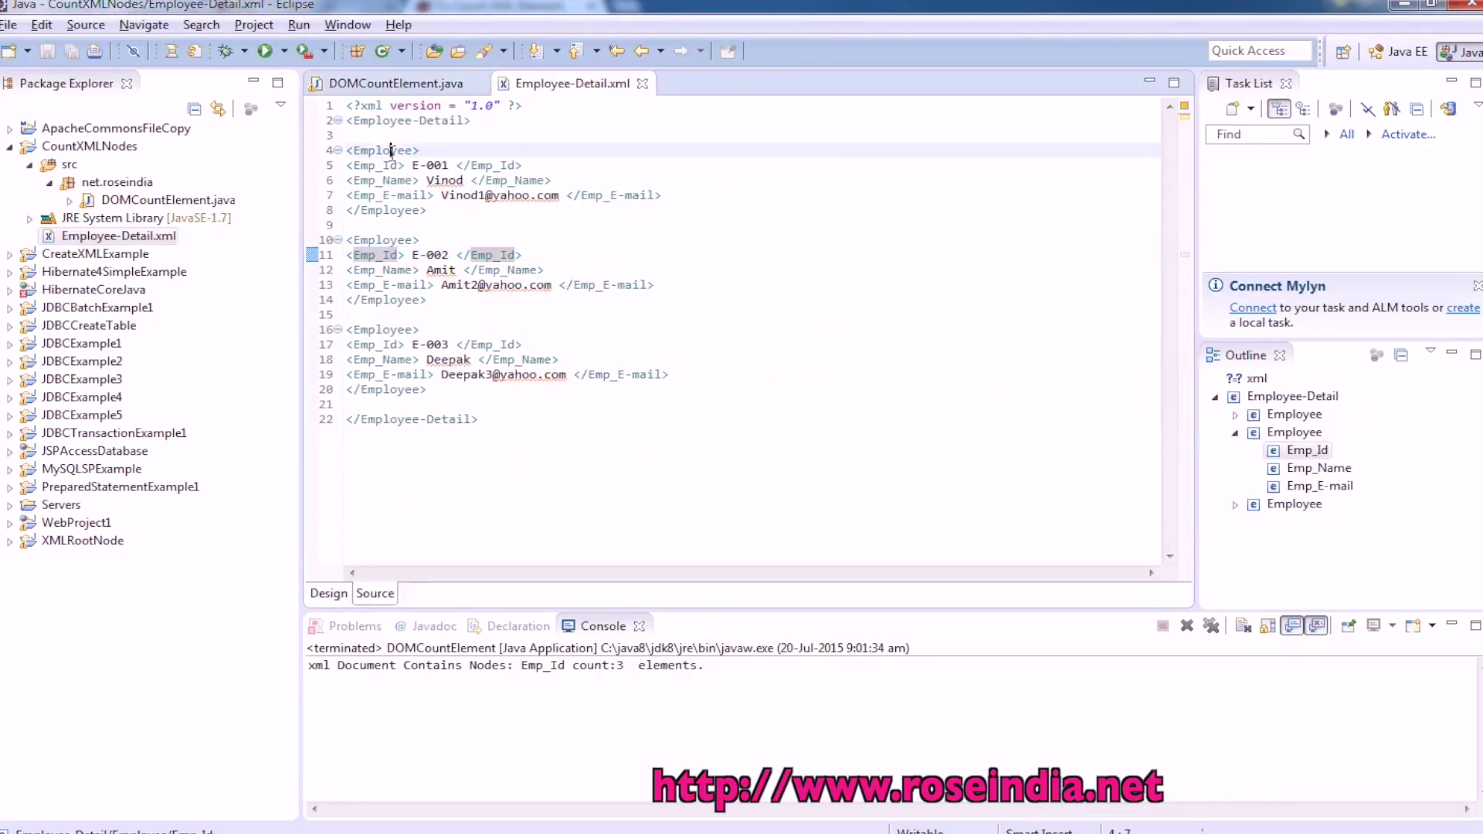
left_click(395, 84)
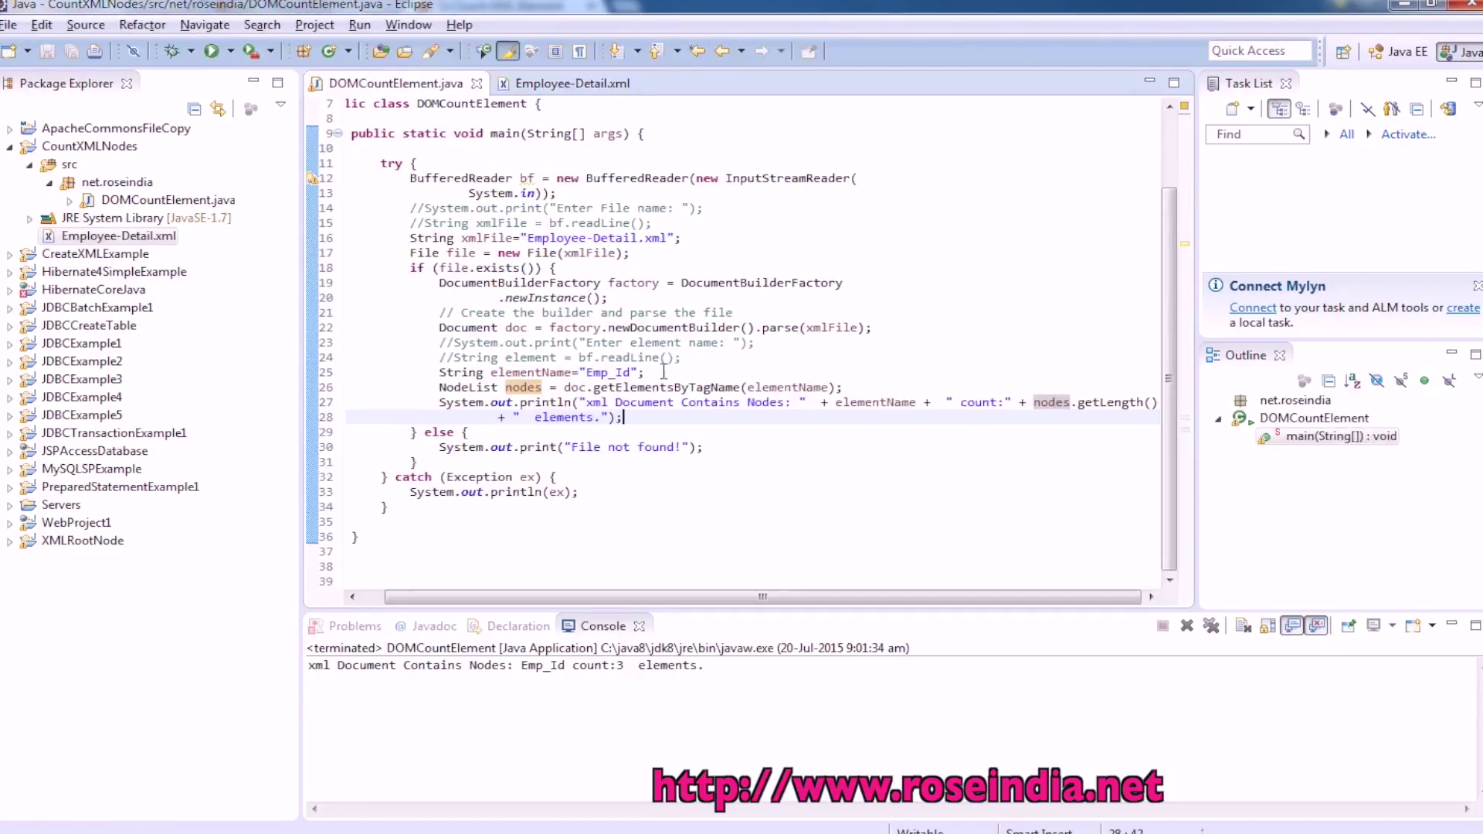
Step: Change elementName to 'Employee', save, and rerun to get 'Employee count:3 elements'
left_click(614, 371)
double_click(615, 371)
type("Employee")
key("ctrl+s")
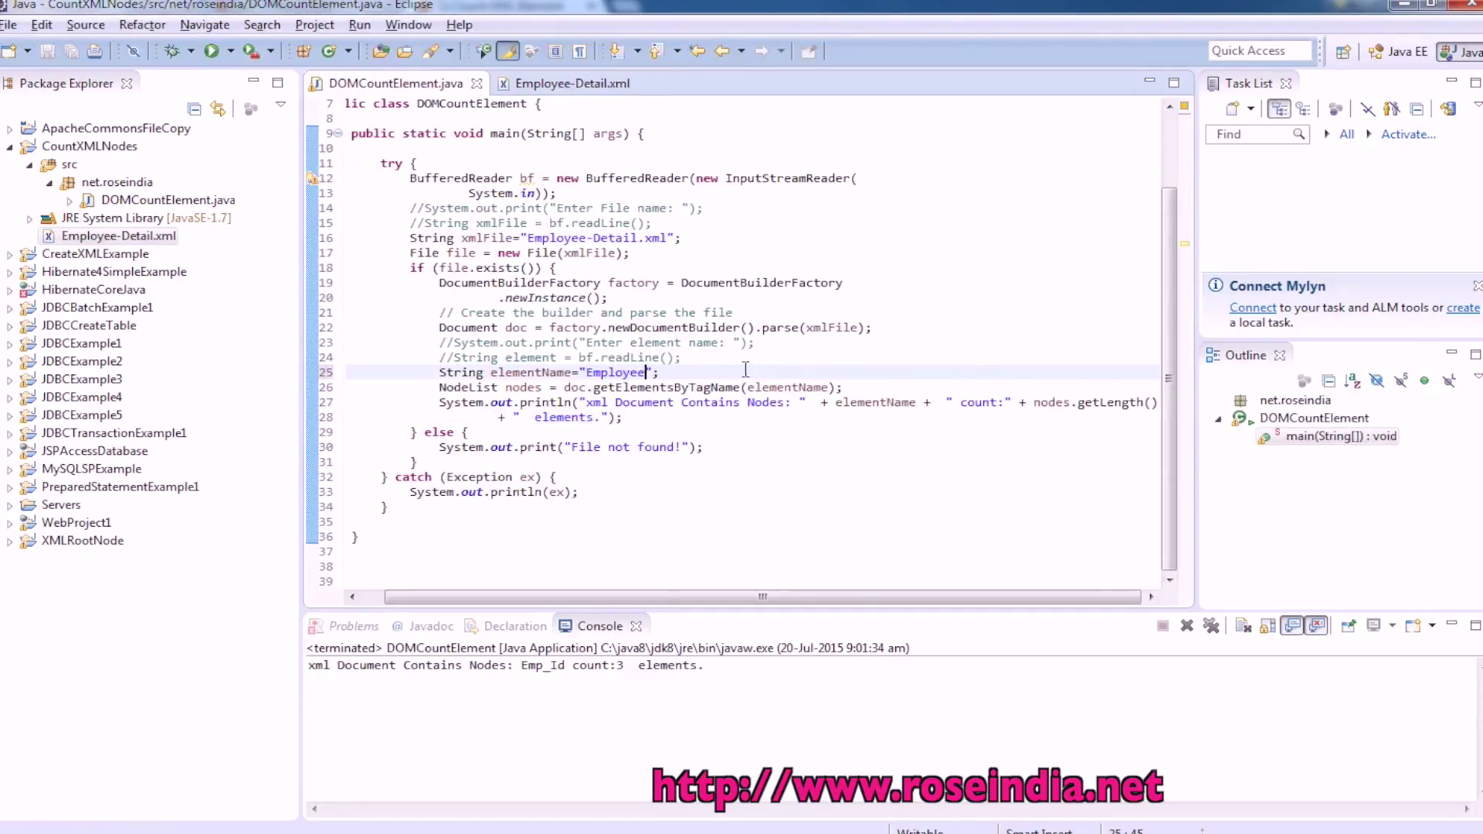
right_click(743, 388)
mouse_move(798, 689)
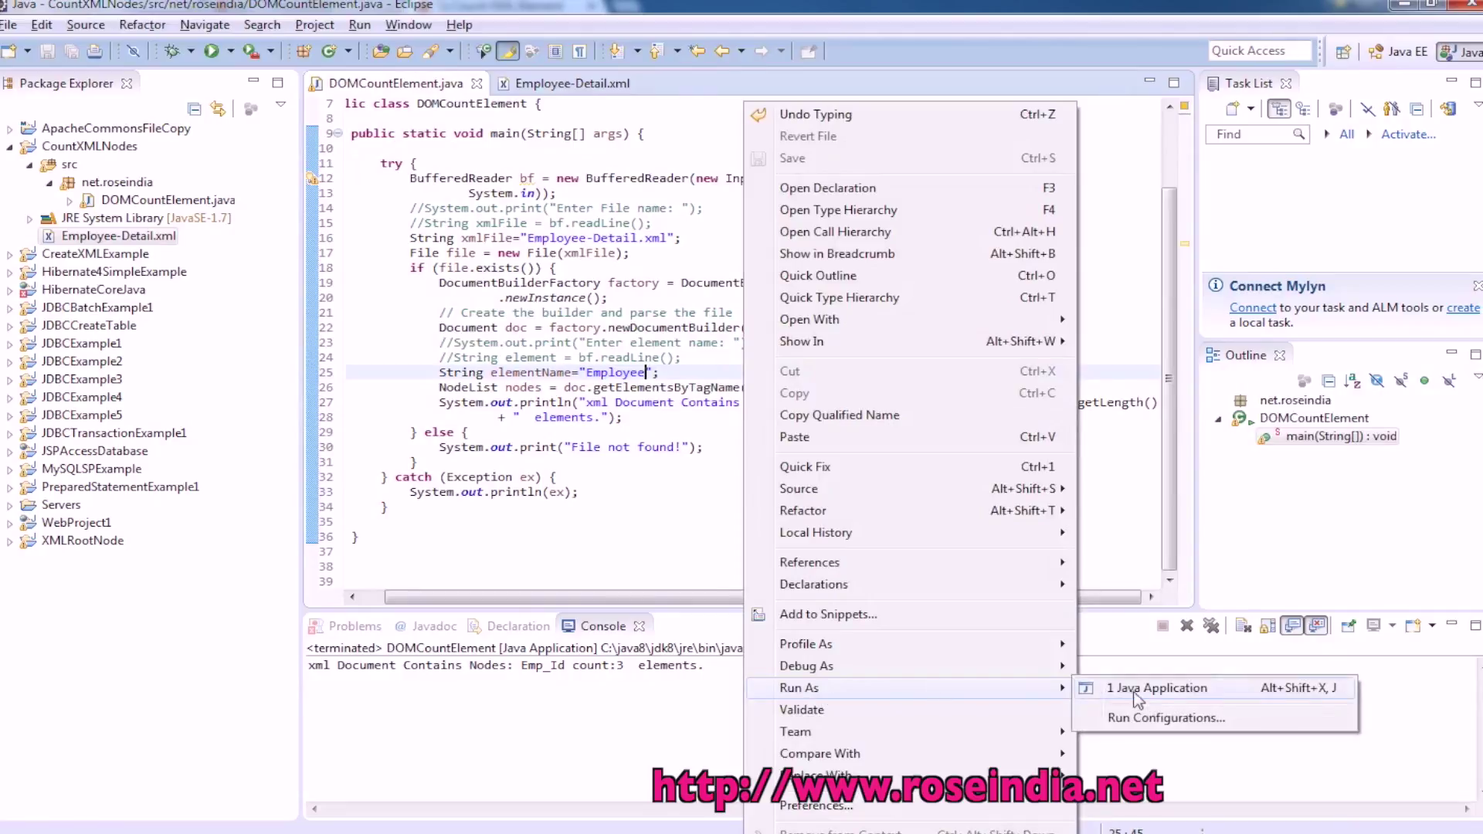
left_click(1140, 695)
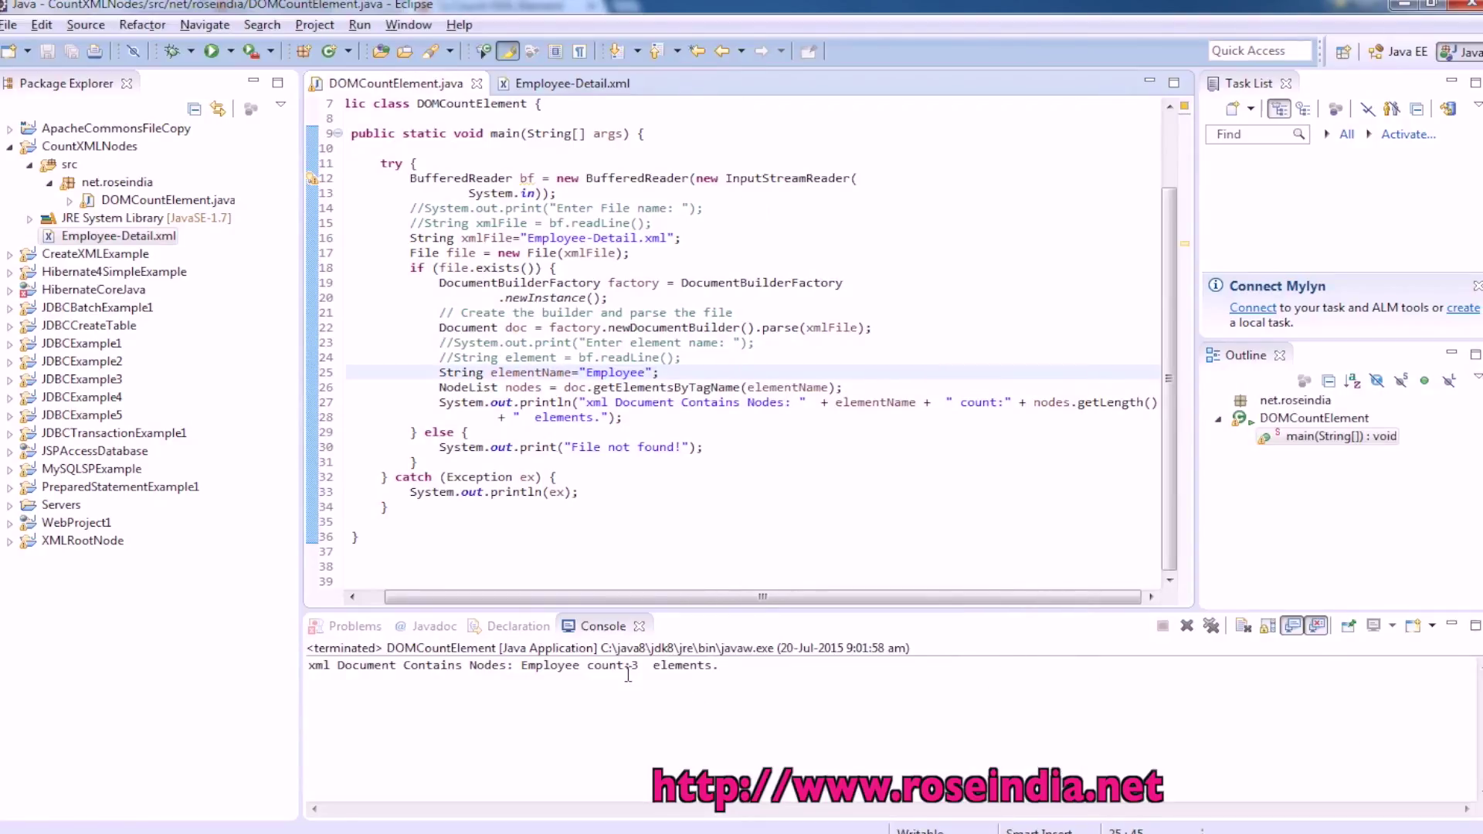
left_click(570, 84)
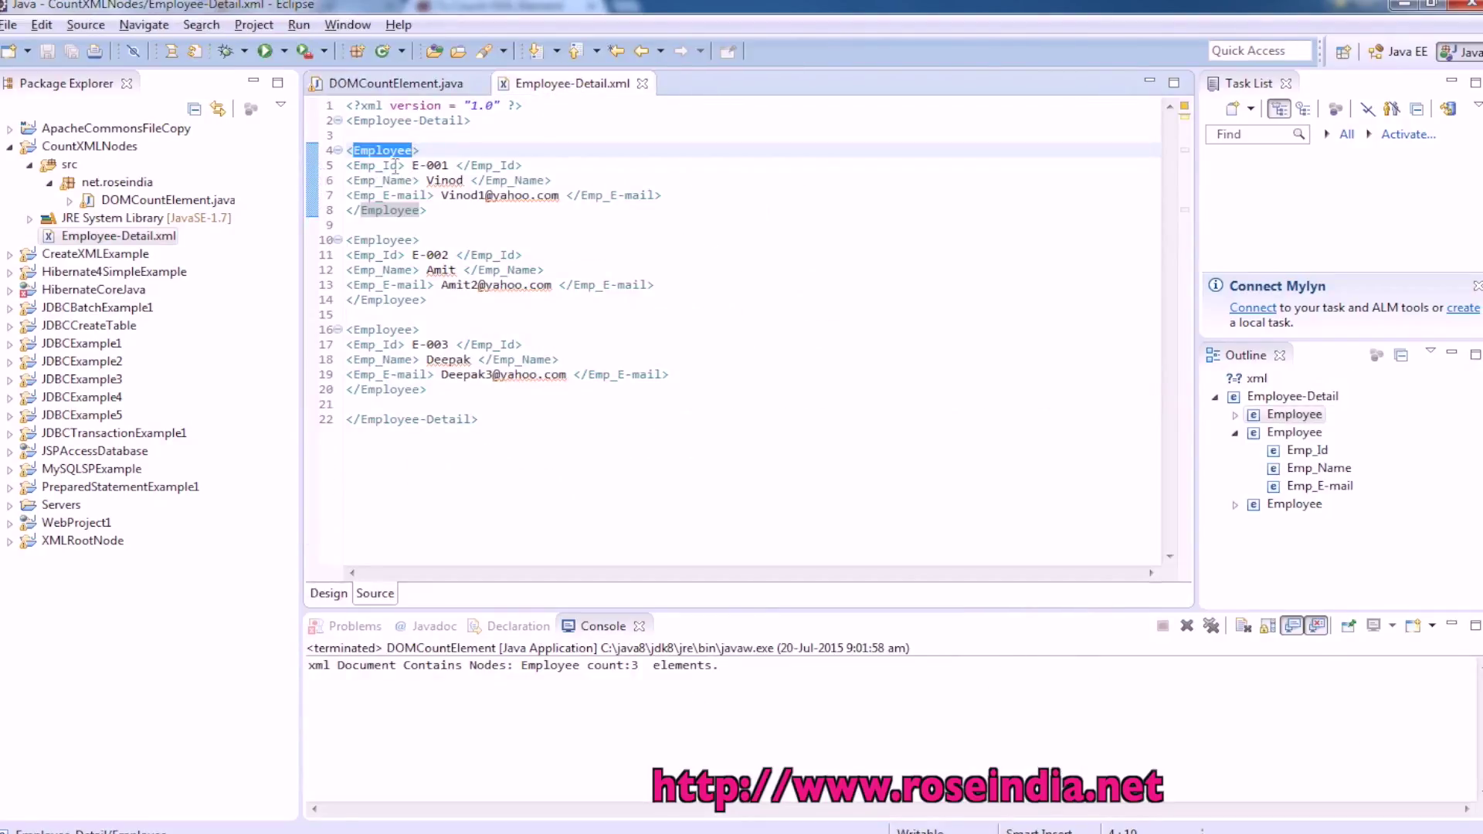
Step: Change elementName to 'Employee-Detail', save, and rerun, confirming count:1 in the console
left_click(382, 121)
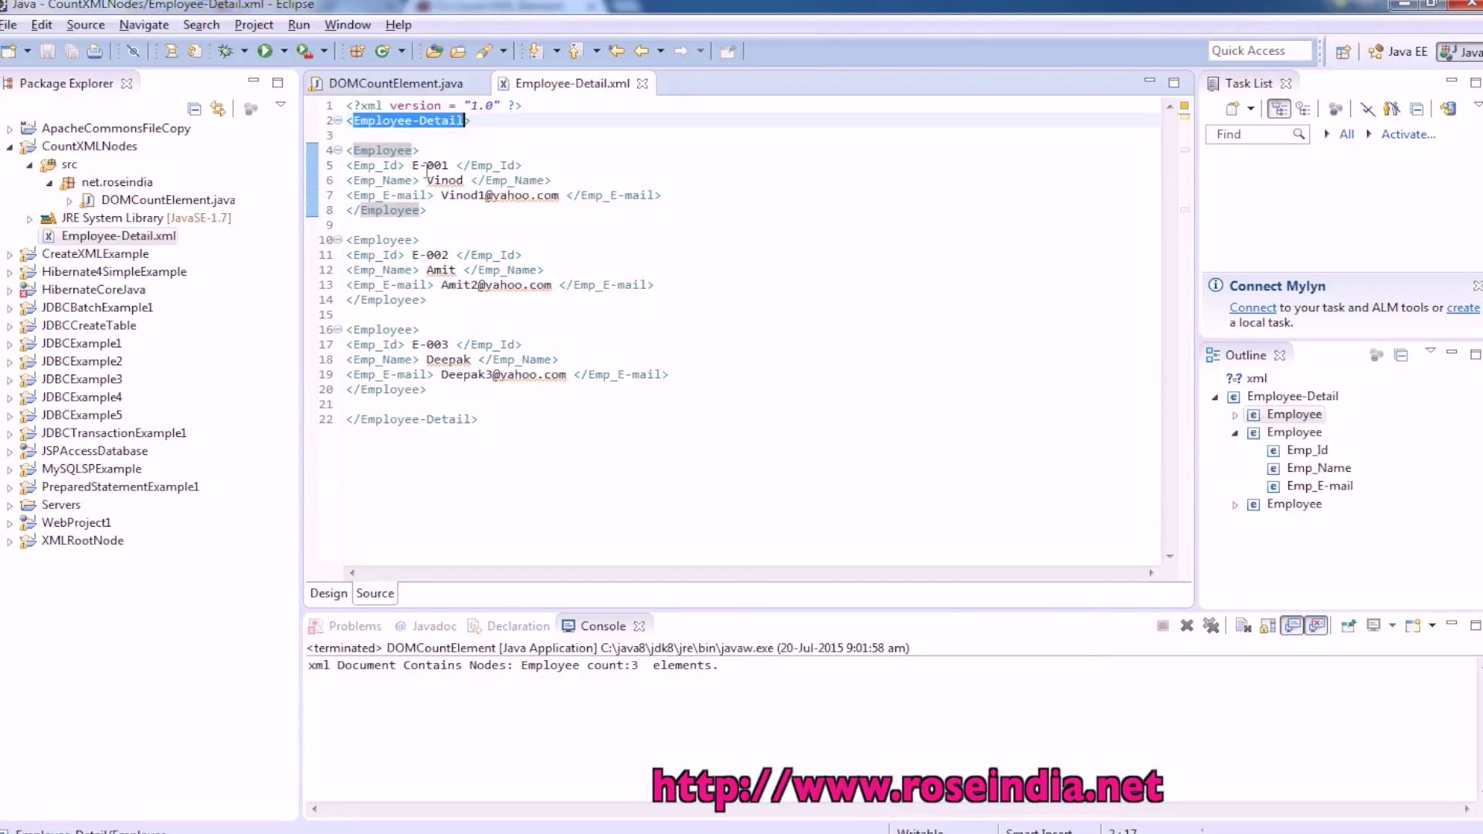
left_click(396, 84)
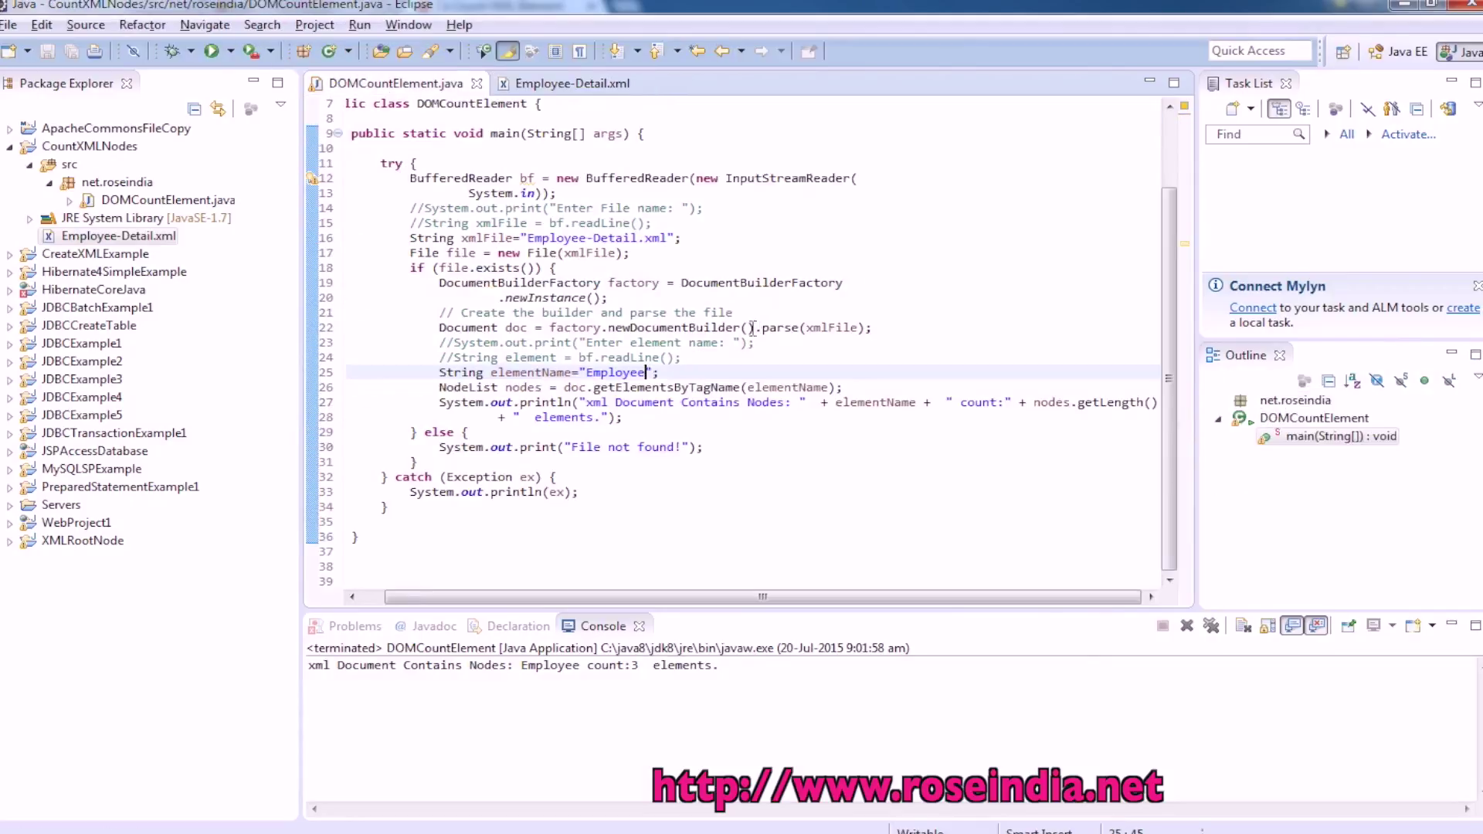
double_click(614, 372)
type("Employee-Detail")
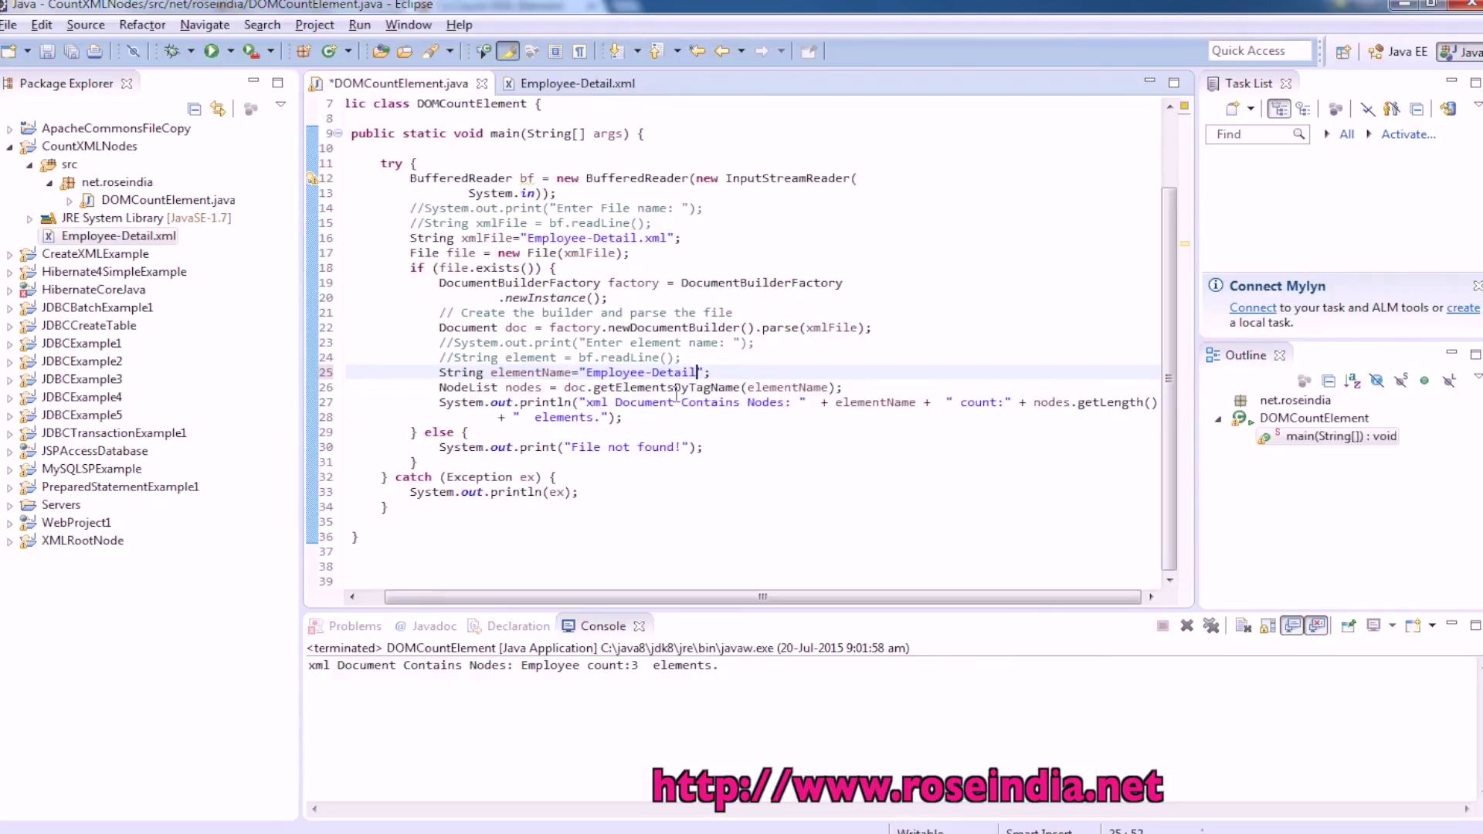
key("ctrl+s")
right_click(720, 395)
mouse_move(776, 688)
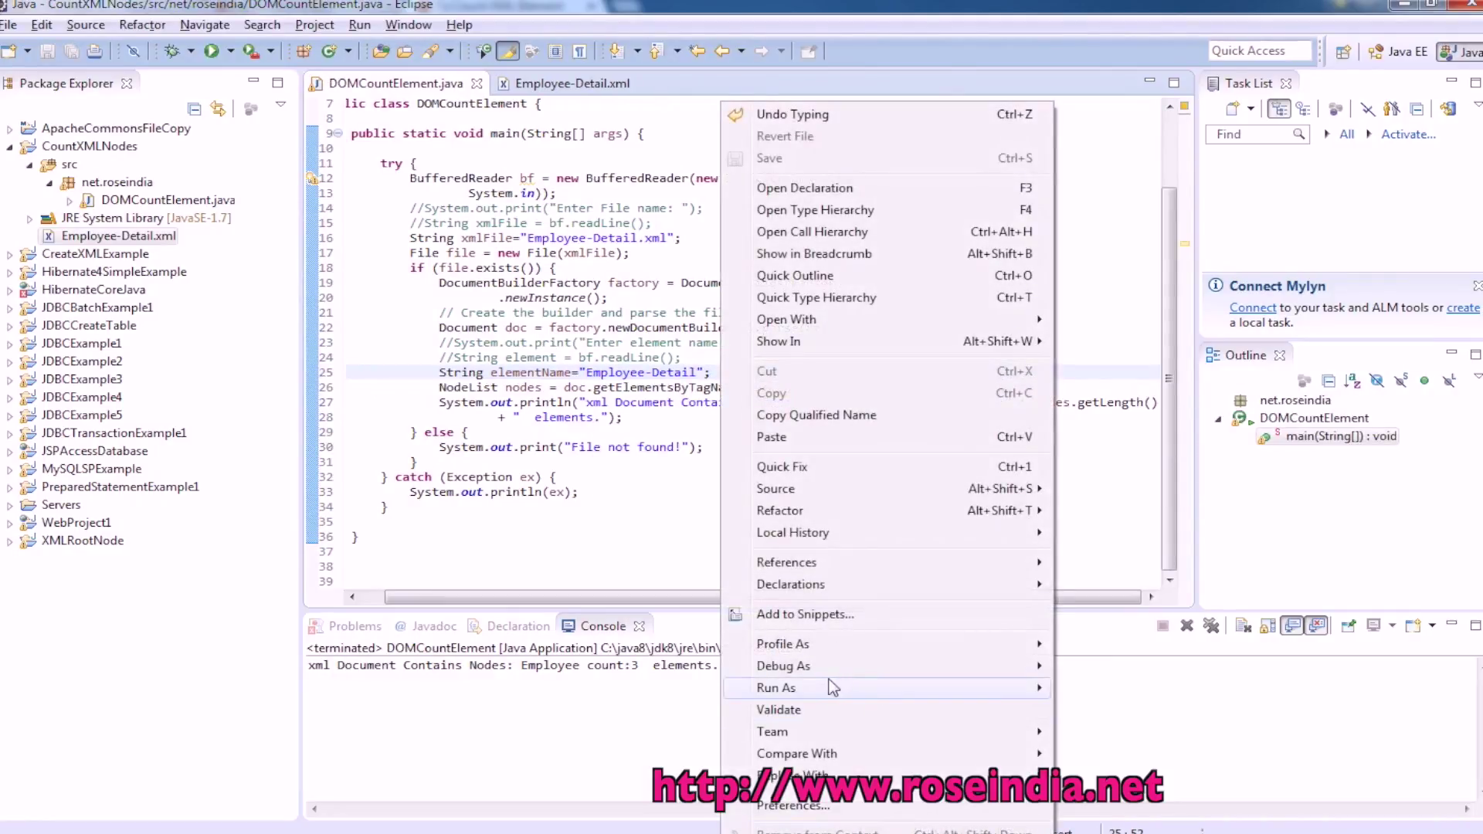
left_click(1095, 688)
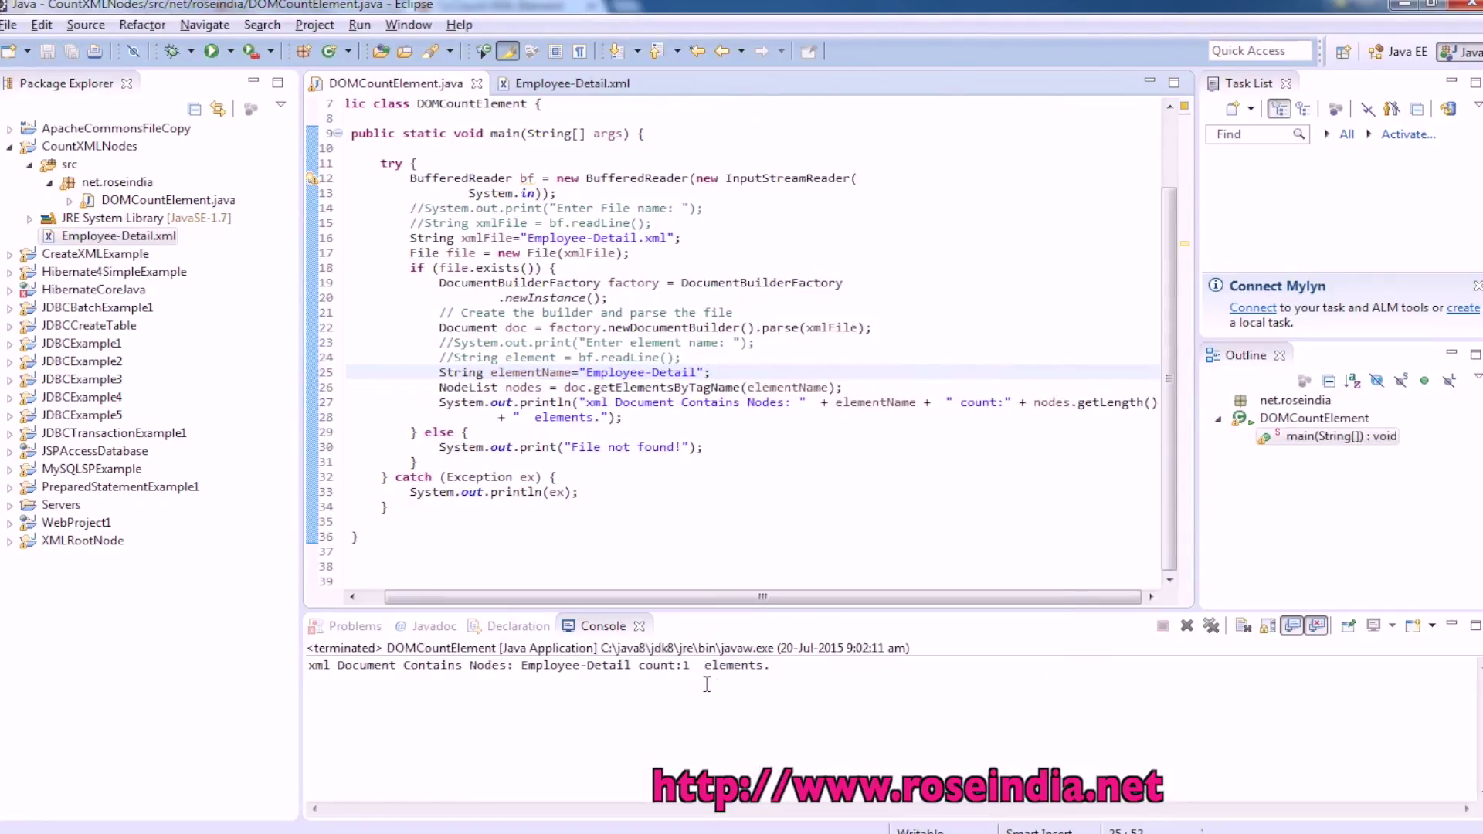
left_click_drag(651, 668, 771, 668)
left_click(828, 664)
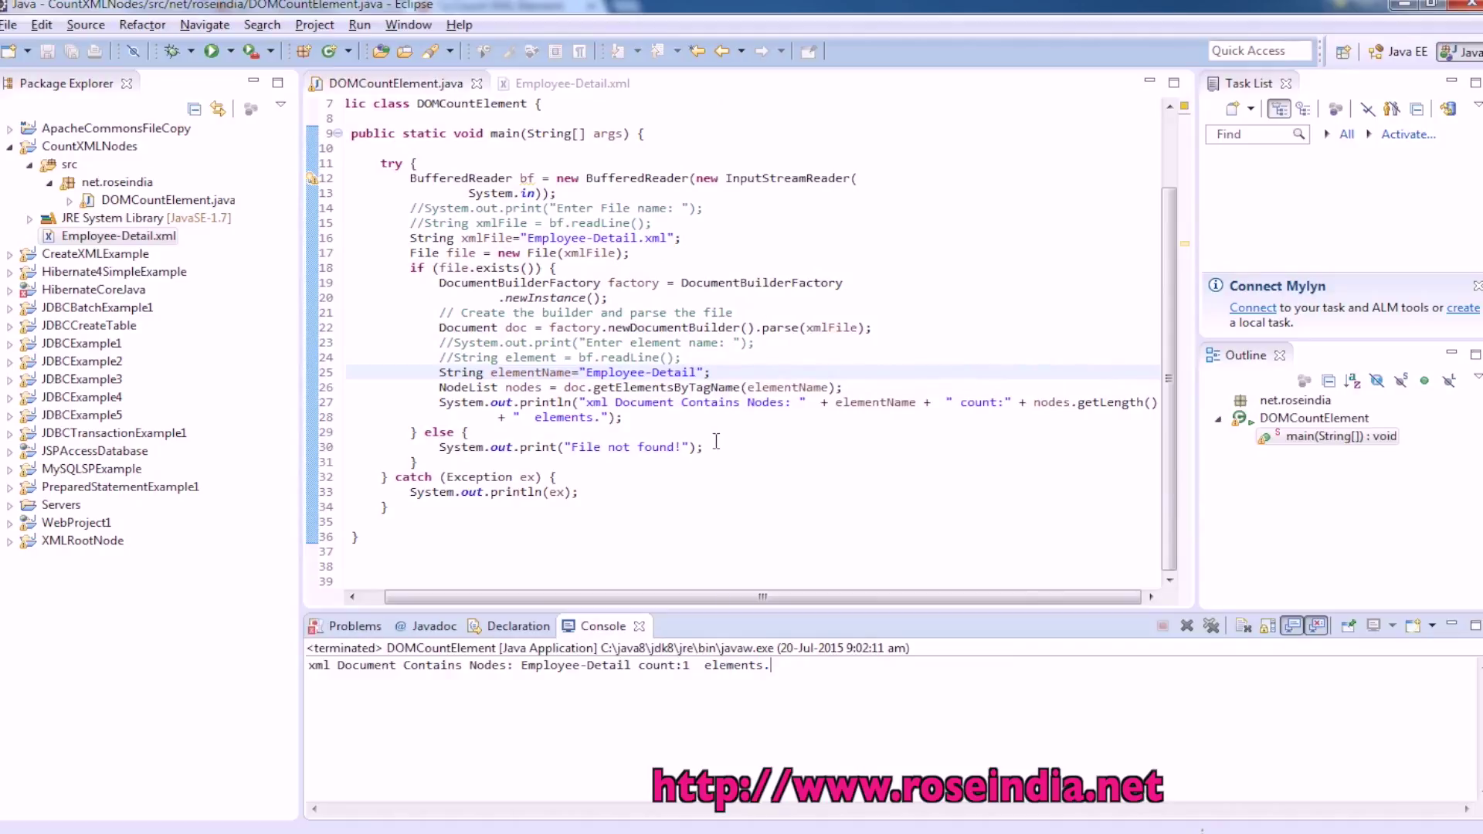
Step: Review getElementsByTagName and elementName in the code, then return to the tutorial page
left_click(710, 371)
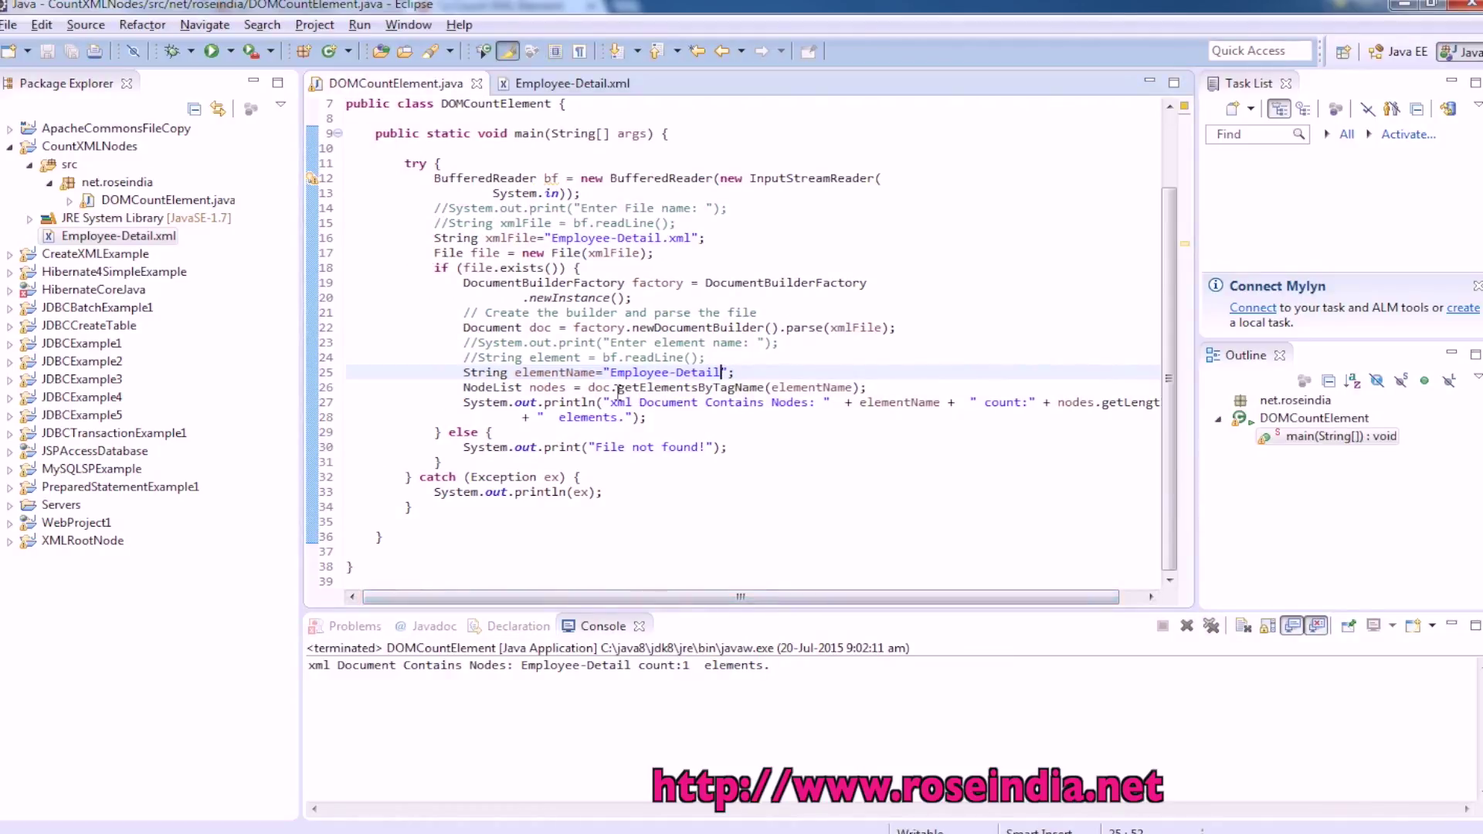
left_click_drag(618, 390, 766, 393)
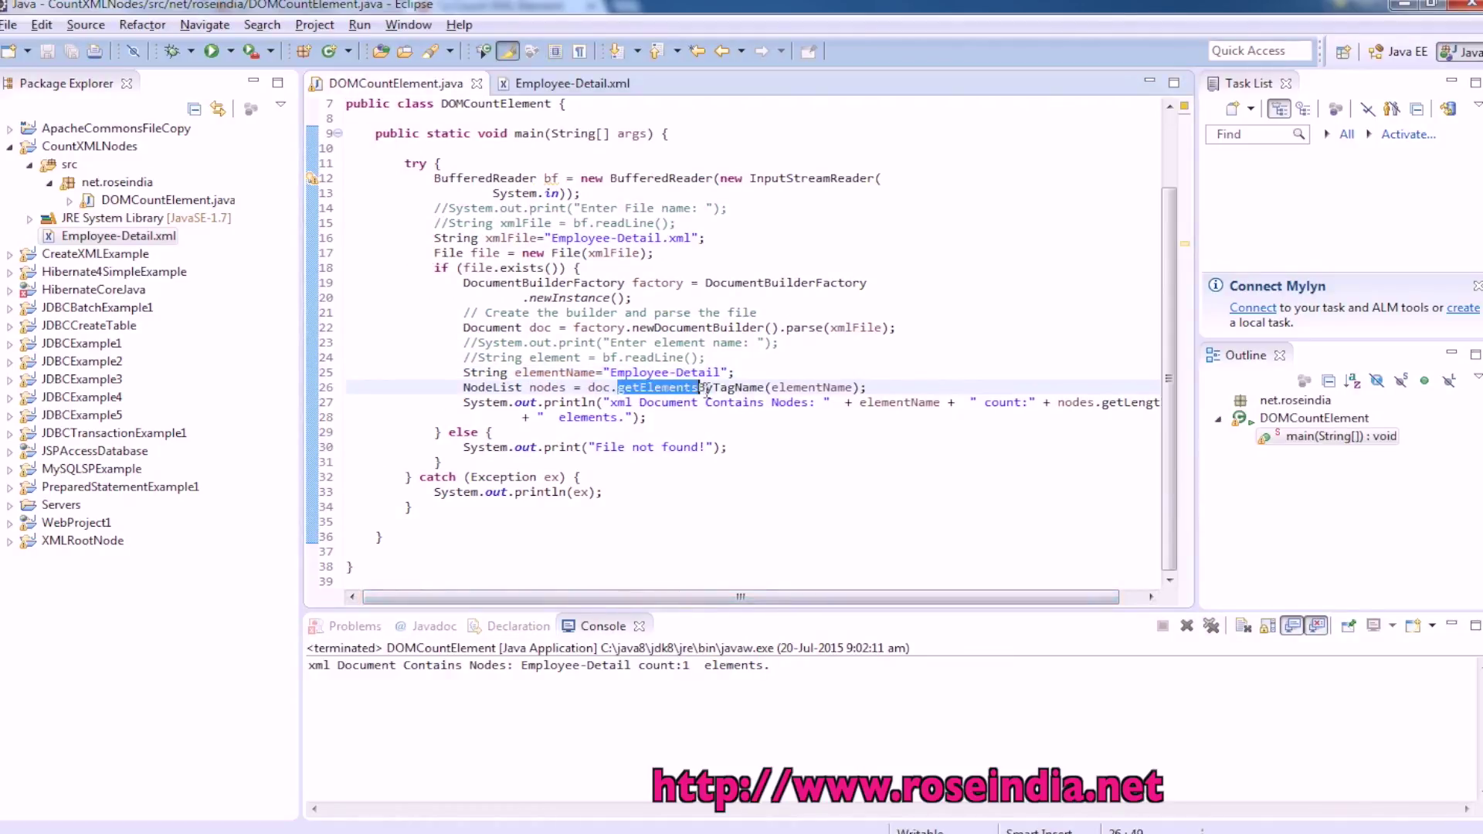
left_click(820, 387)
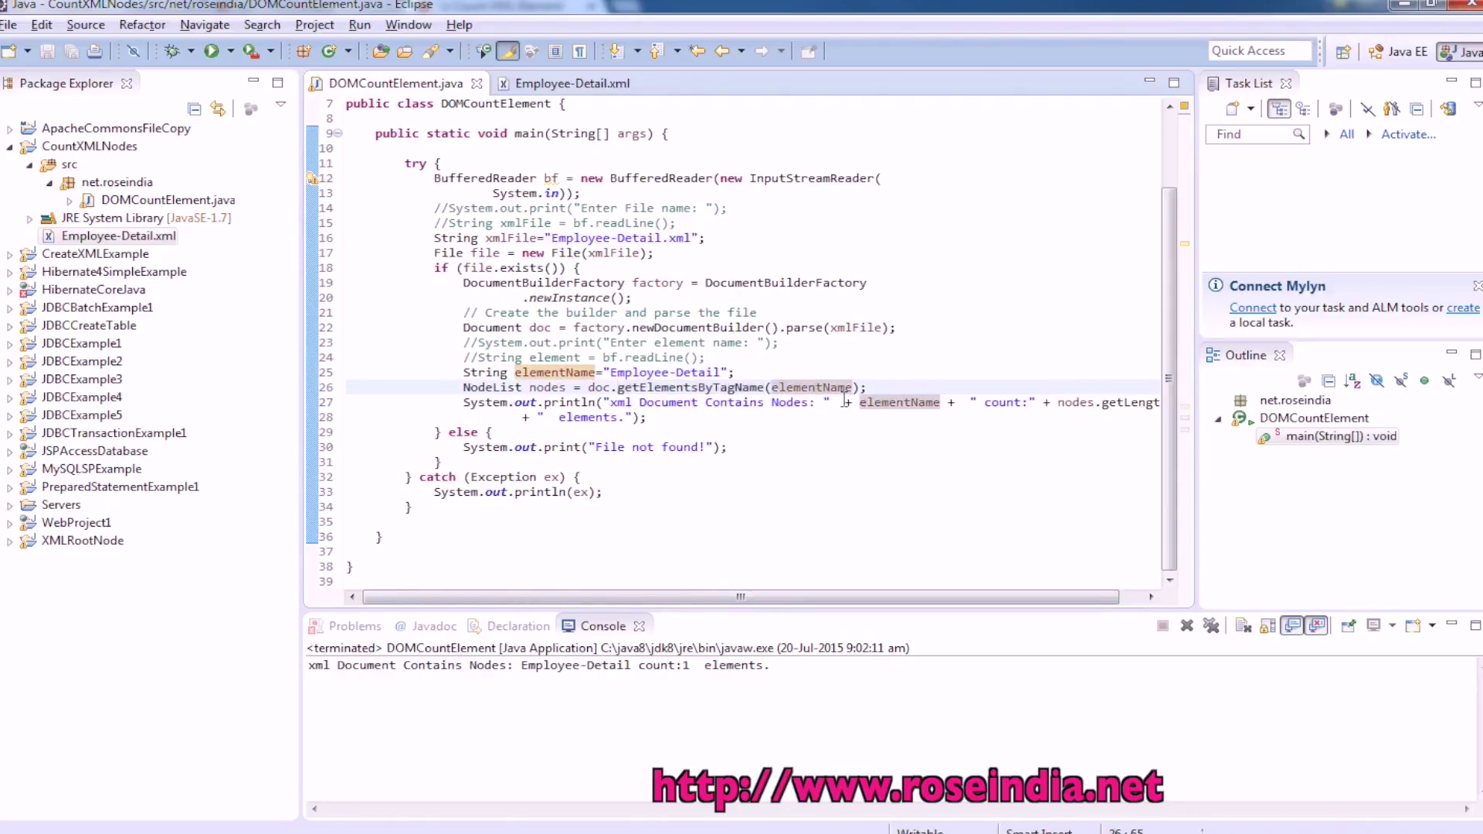
left_click(684, 372)
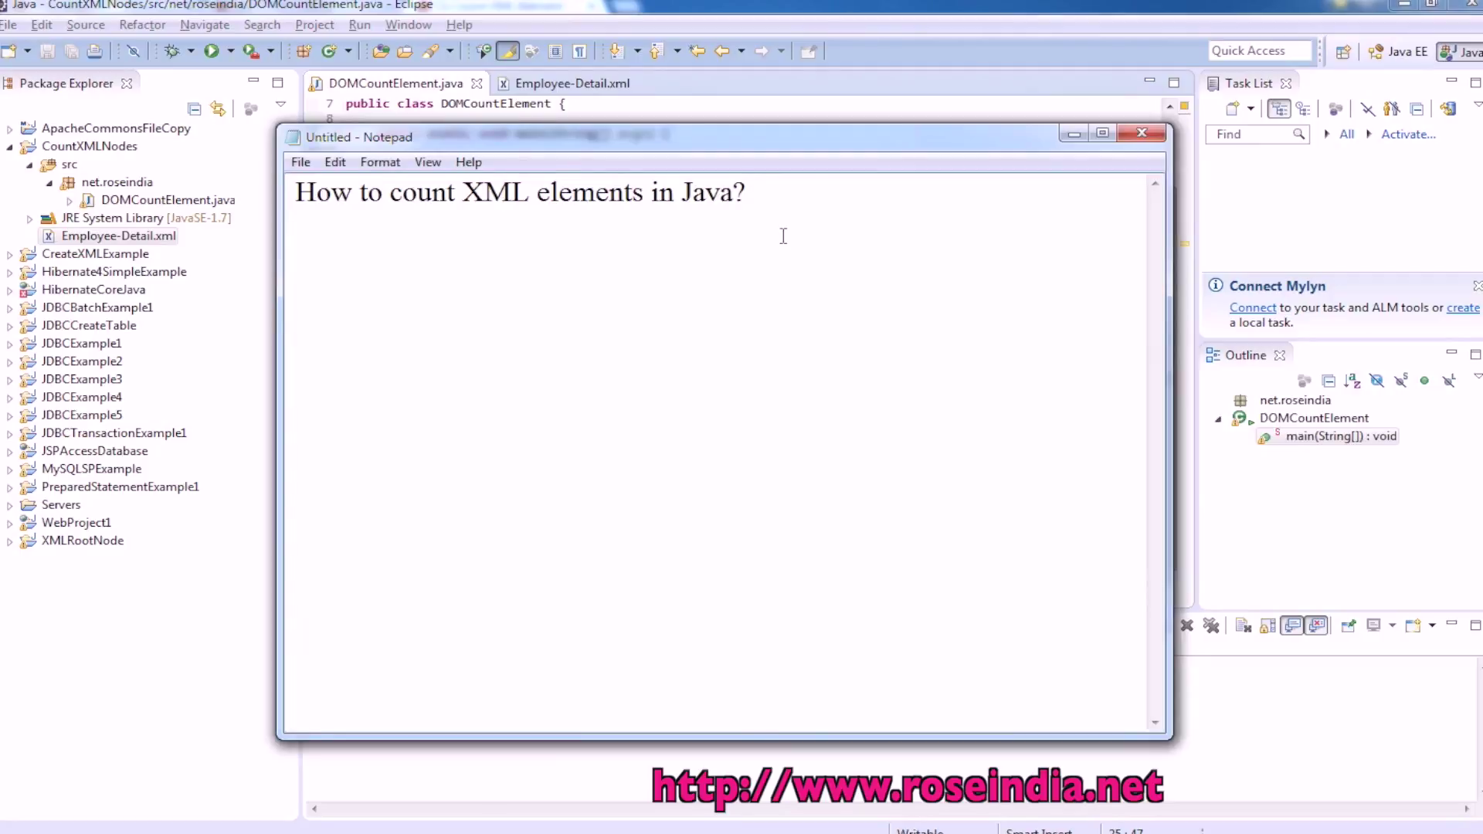
left_click(839, 14)
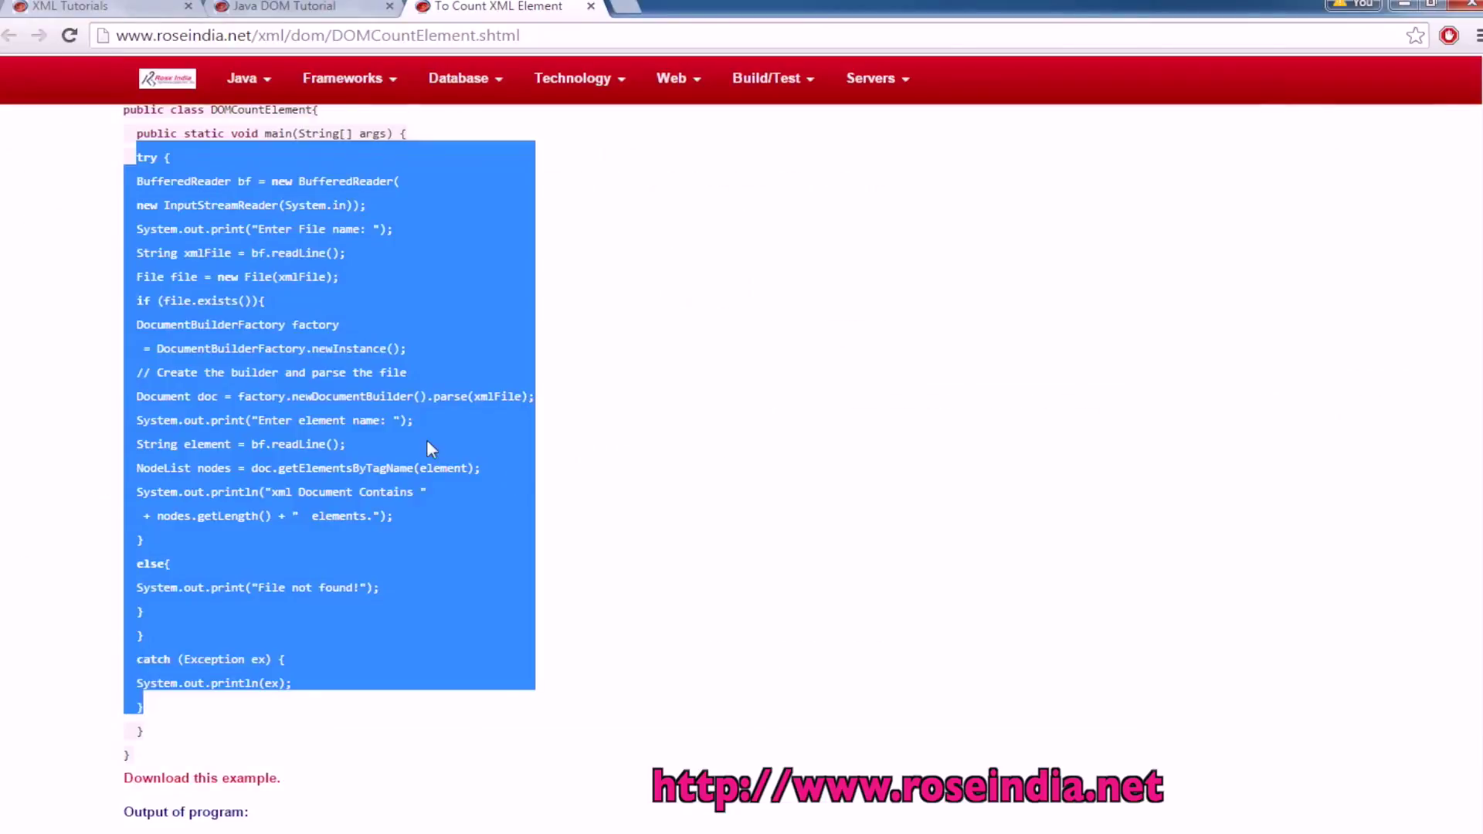
left_click(428, 448)
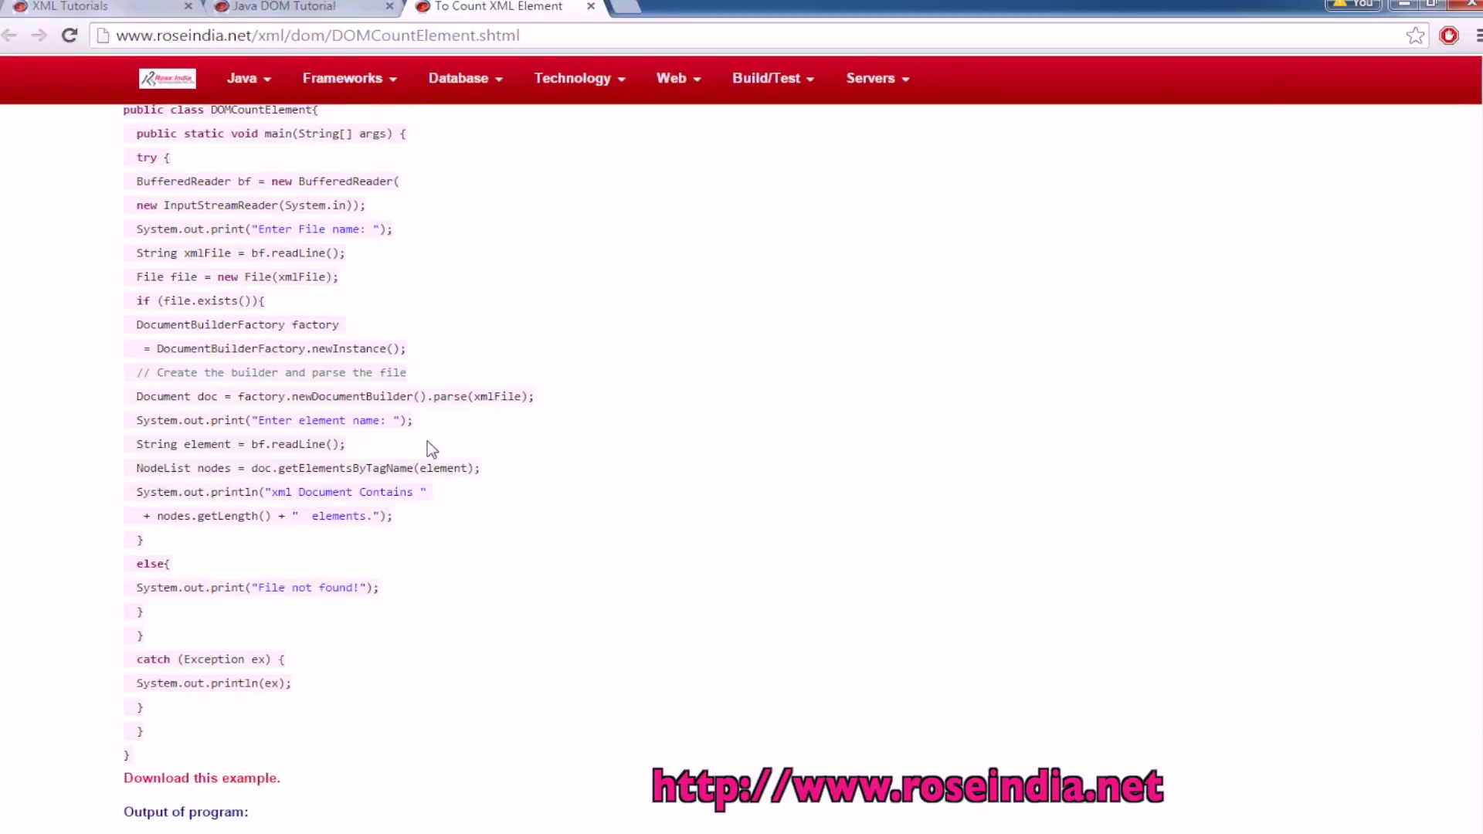
scroll(742, 463, "up", 15)
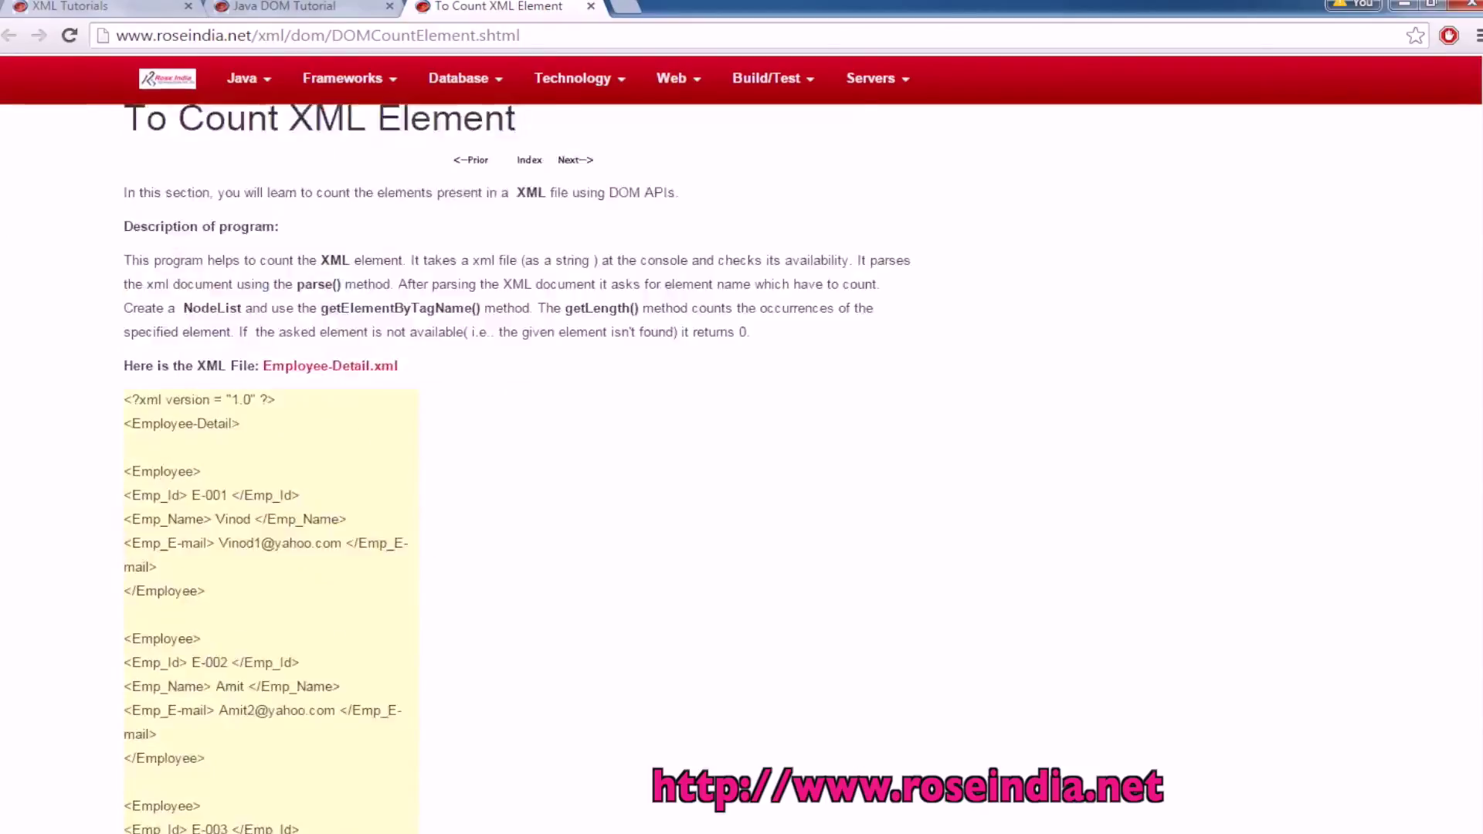
scroll(742, 464, "down", 20)
scroll(742, 463, "up", 2)
scroll(742, 464, "up", 15)
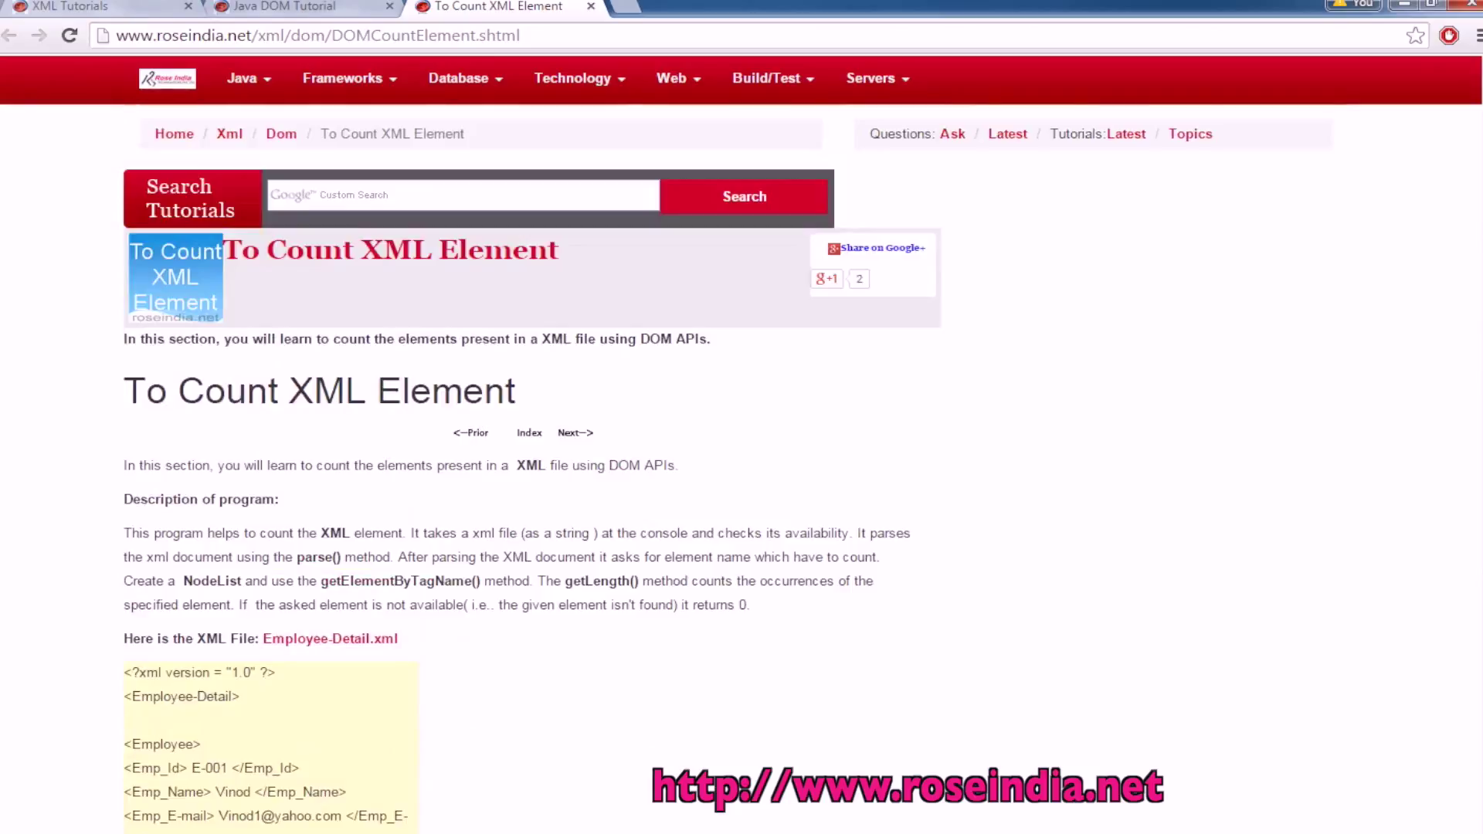
Step: Browse the Java DOM Tutorial and XML Tutorials pages, ending on the Java Tutorials home page
left_click(282, 13)
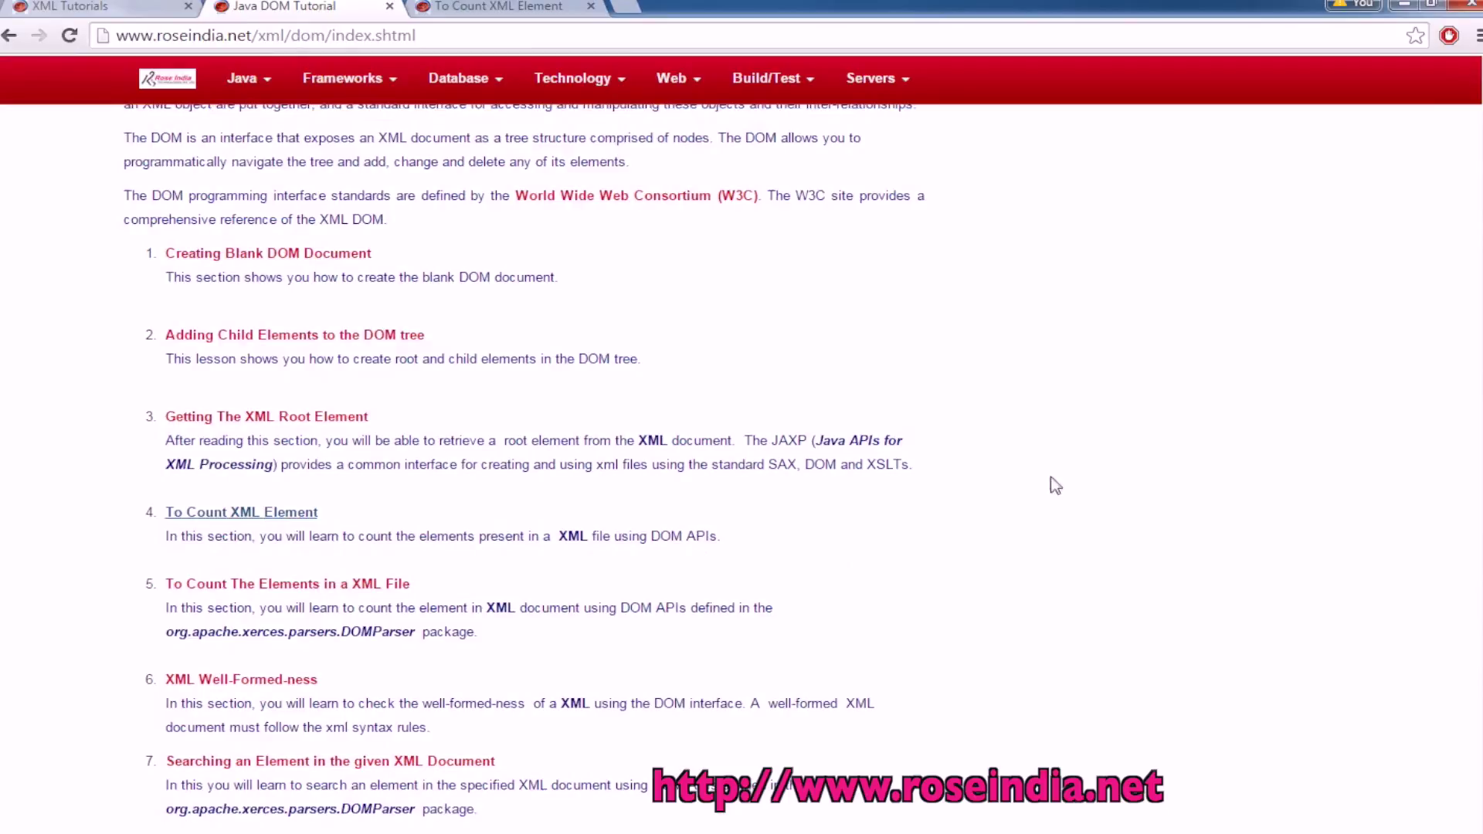
scroll(742, 464, "down", 10)
scroll(742, 464, "down", 5)
scroll(741, 463, "up", 5)
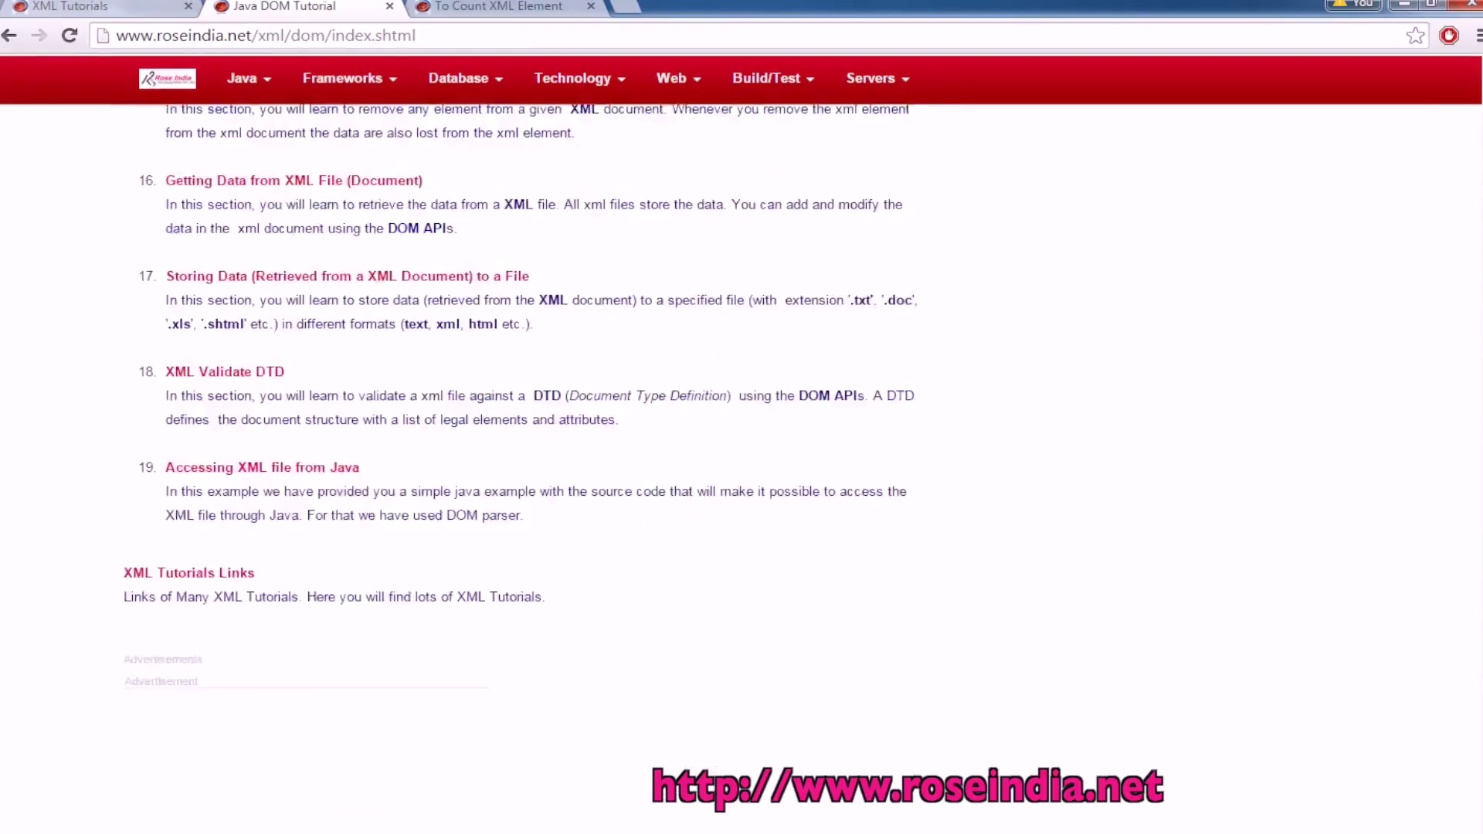
scroll(742, 463, "up", 10)
scroll(741, 463, "up", 5)
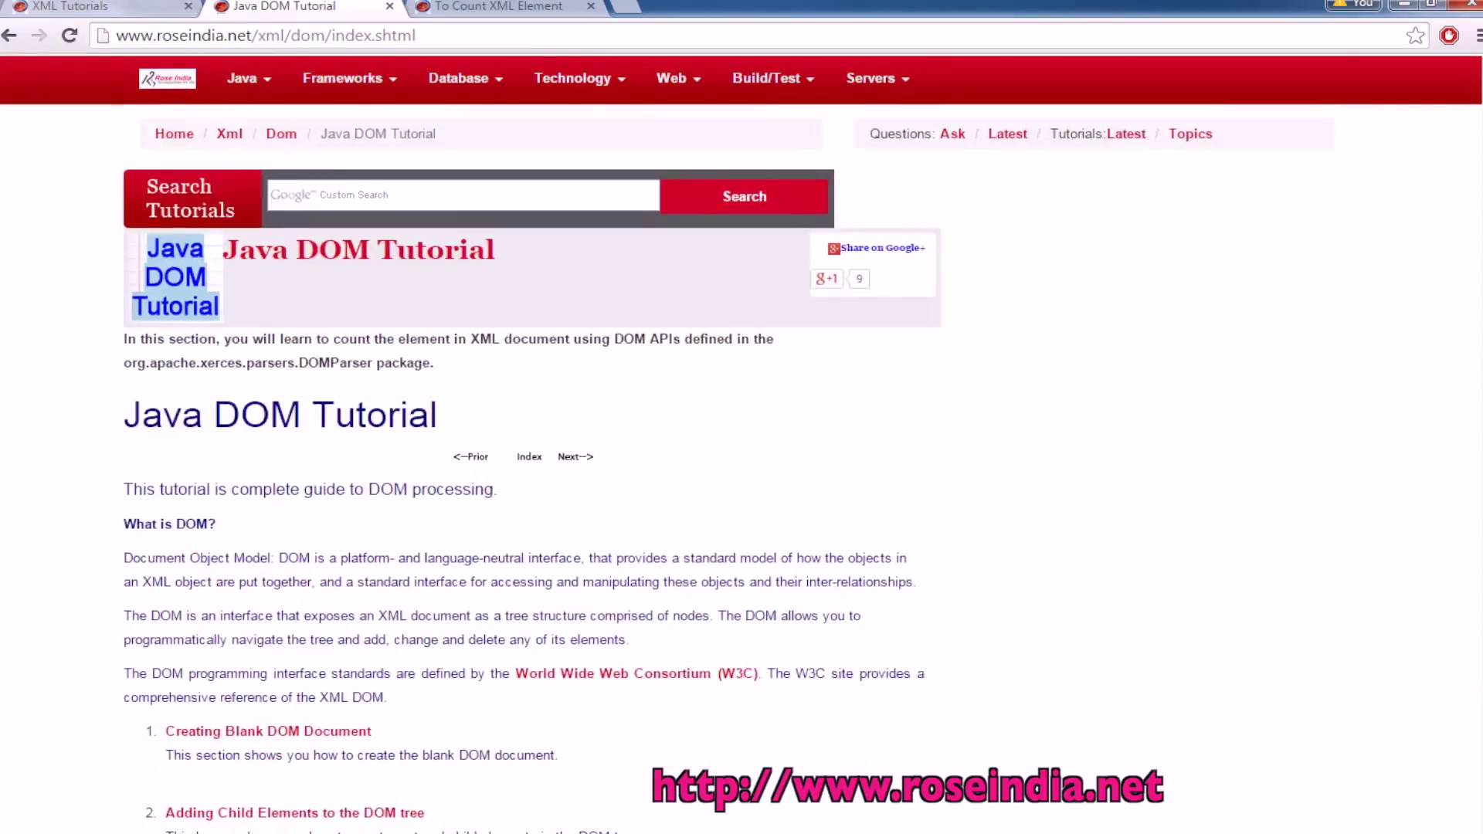
left_click(88, 10)
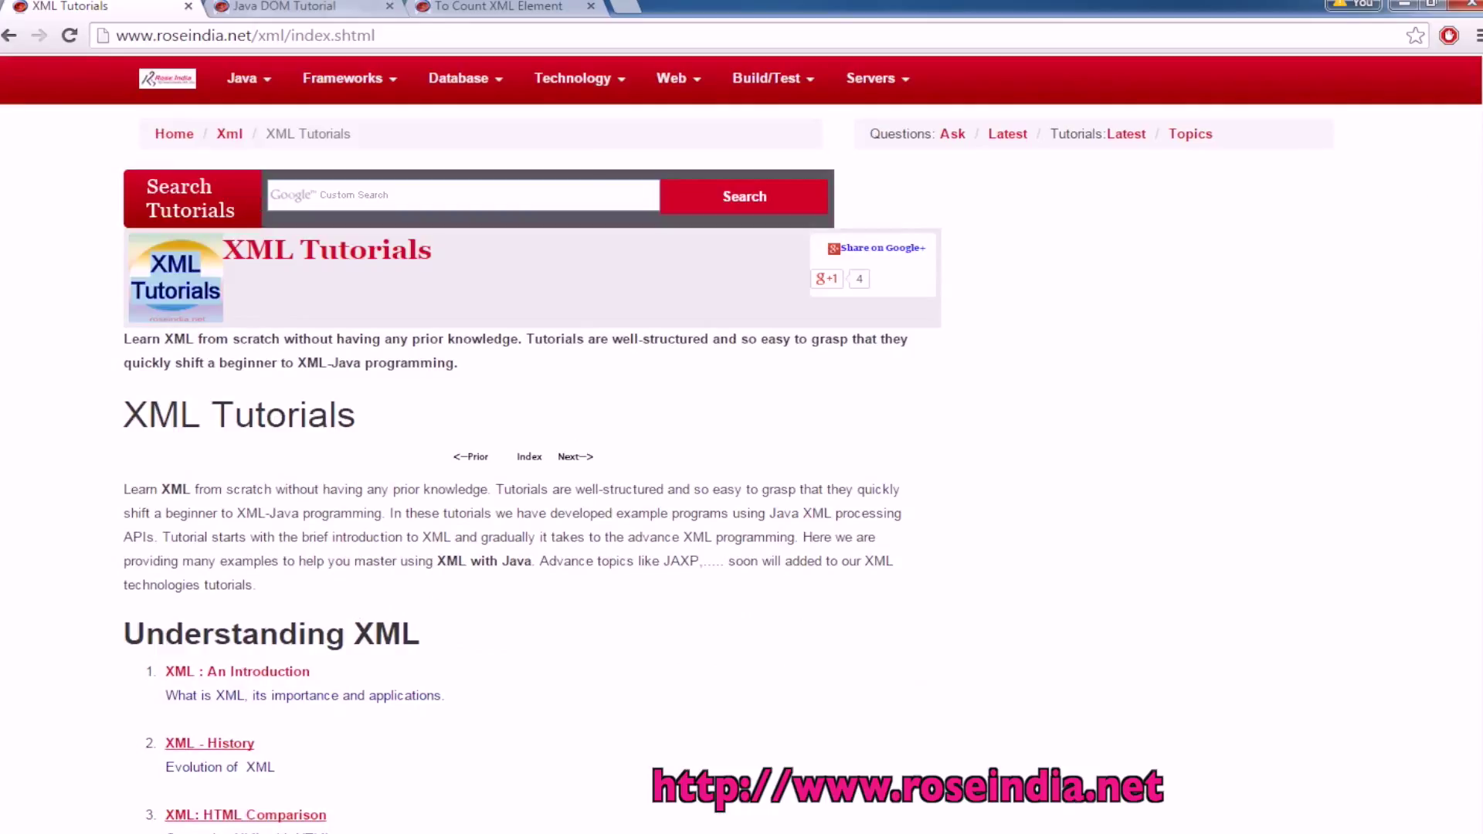
scroll(741, 463, "down", 5)
scroll(741, 464, "down", 10)
scroll(741, 463, "down", 10)
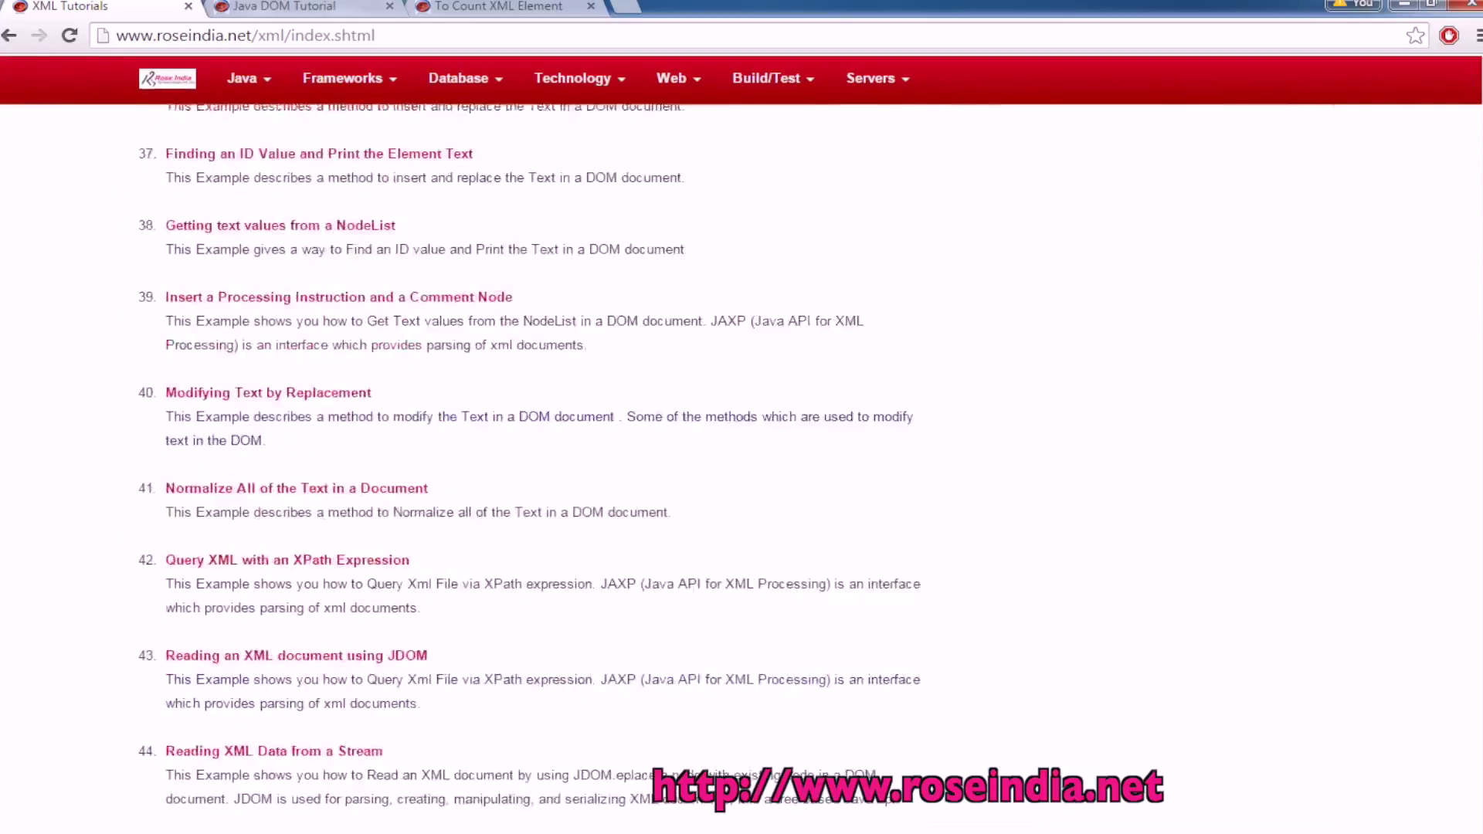
scroll(741, 463, "down", 10)
scroll(742, 464, "down", 5)
scroll(742, 463, "up", 10)
scroll(741, 464, "up", 10)
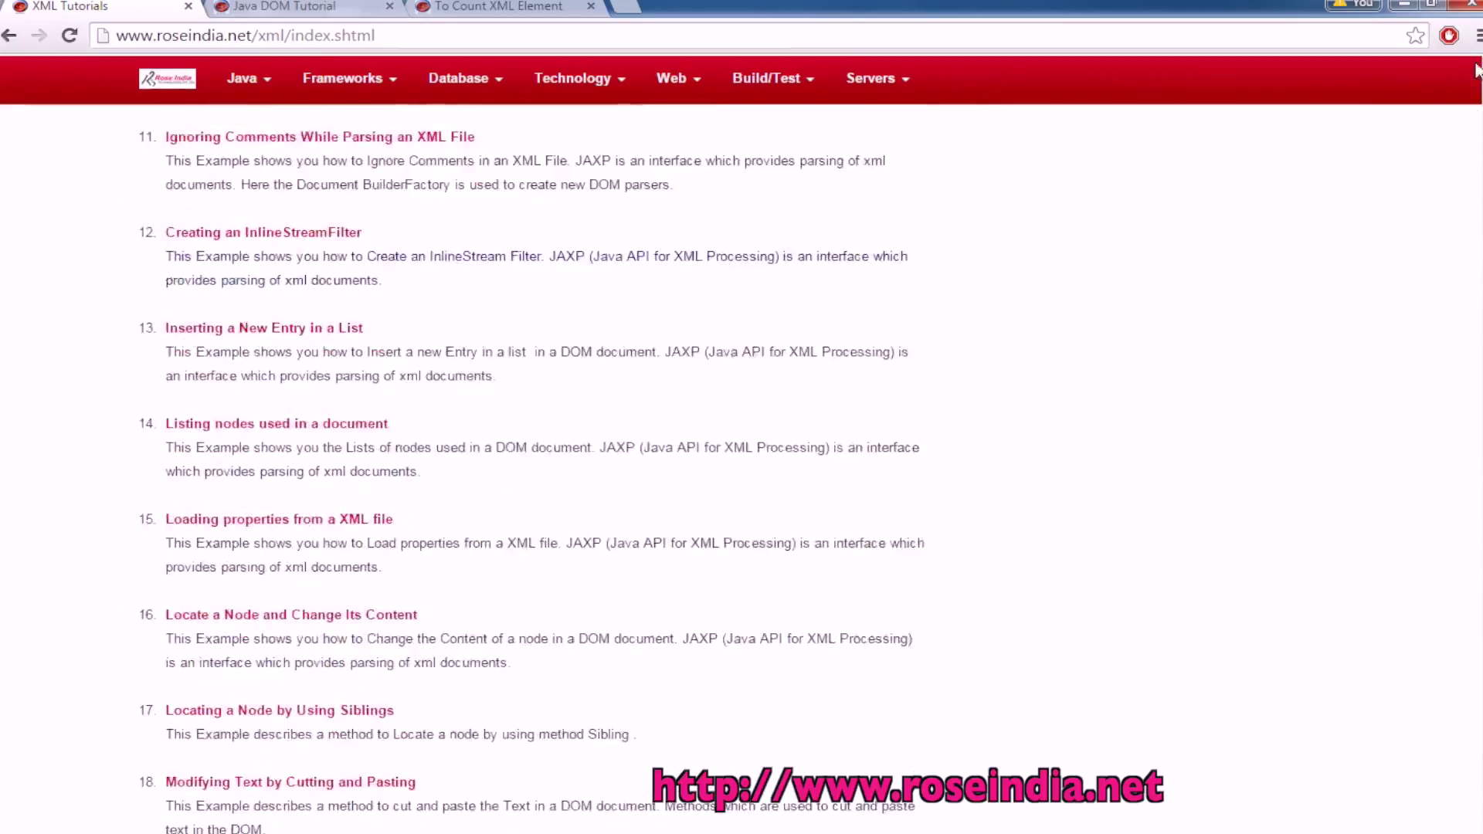
scroll(743, 463, "up", 10)
left_click(285, 10)
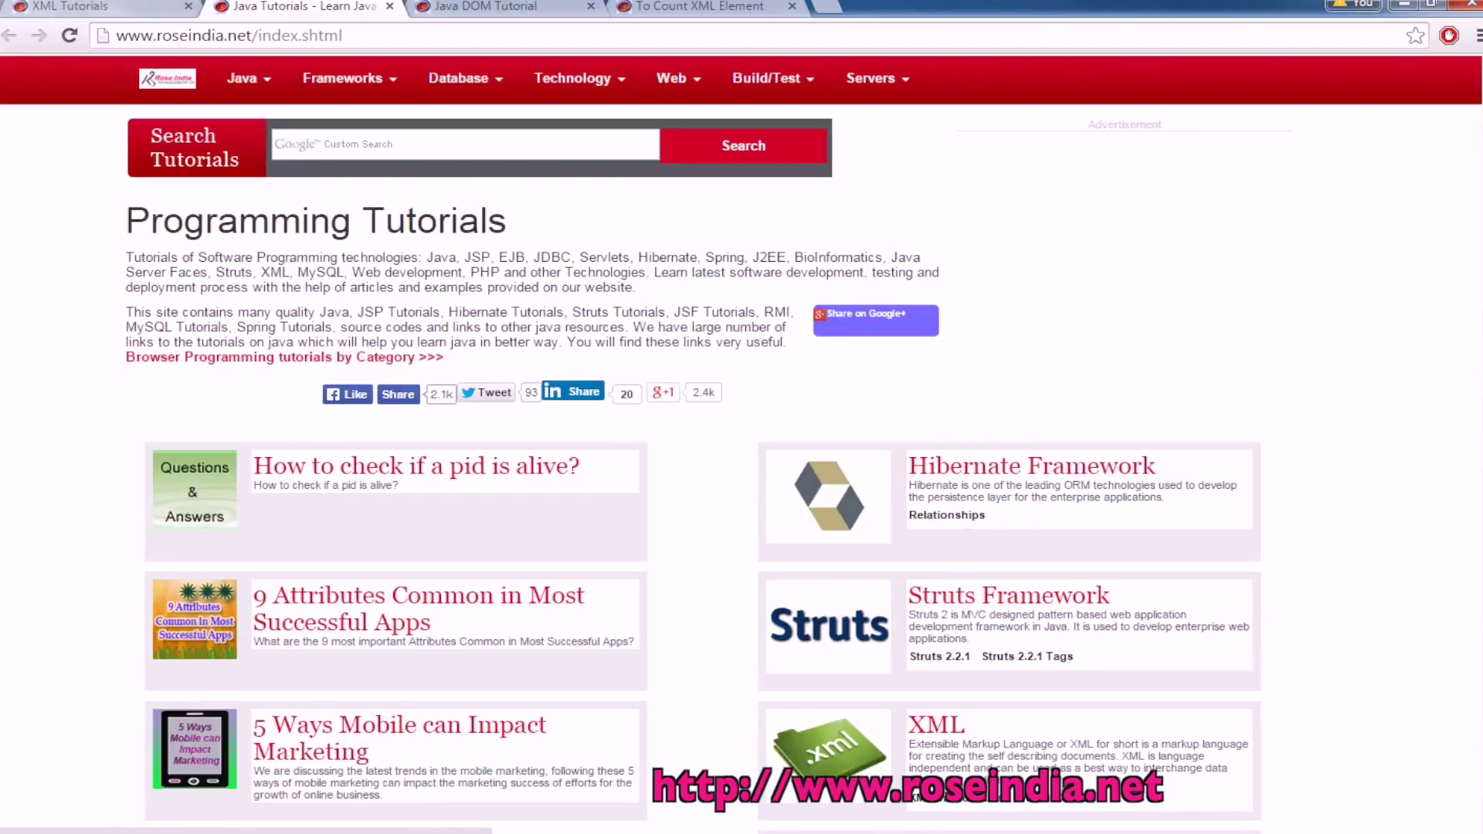
scroll(992, 774, "down", 2)
scroll(992, 774, "down", 3)
scroll(993, 774, "down", 1)
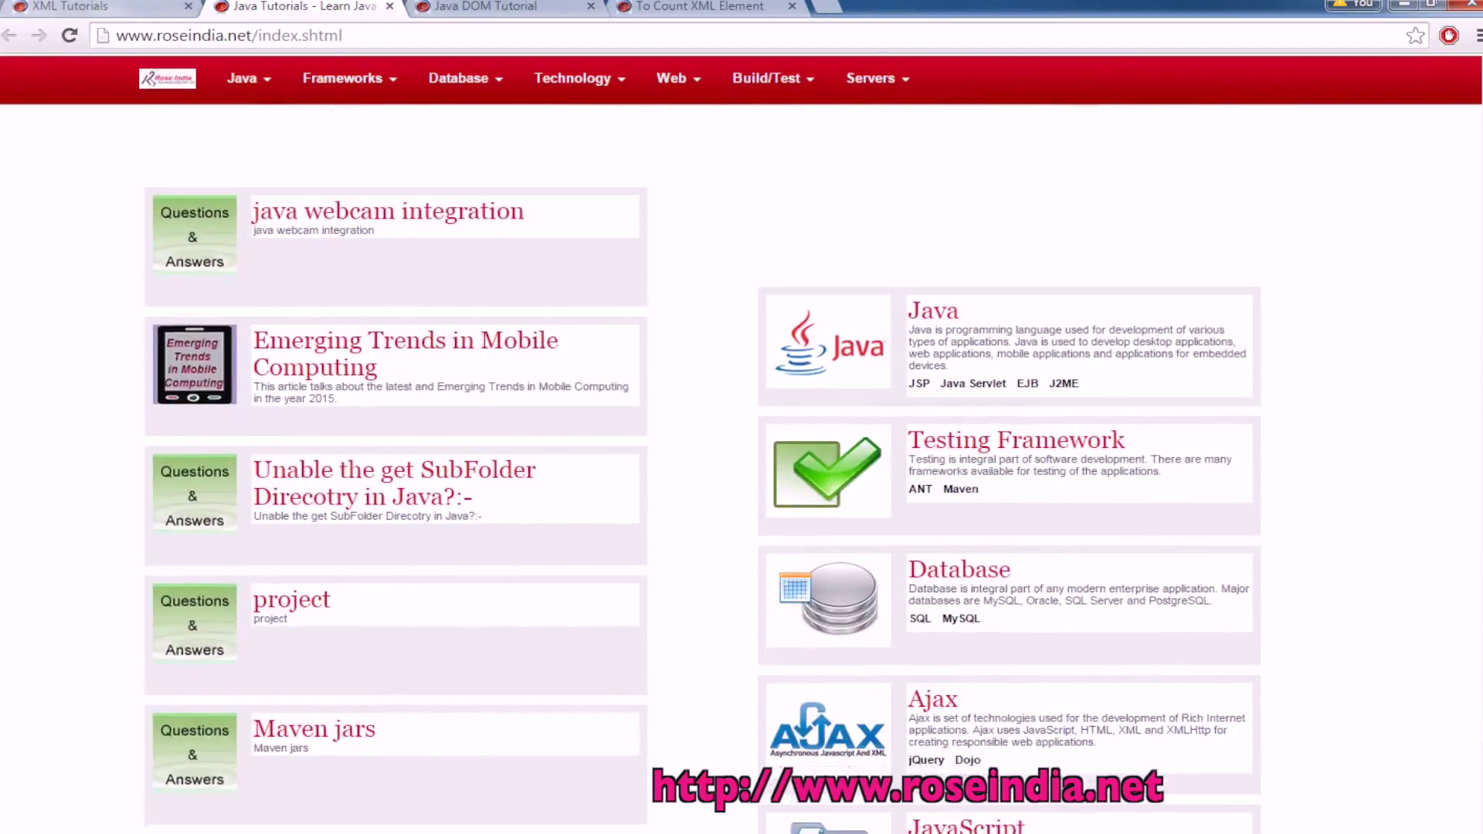
scroll(1480, 417, "up", 1)
scroll(1480, 417, "up", 2)
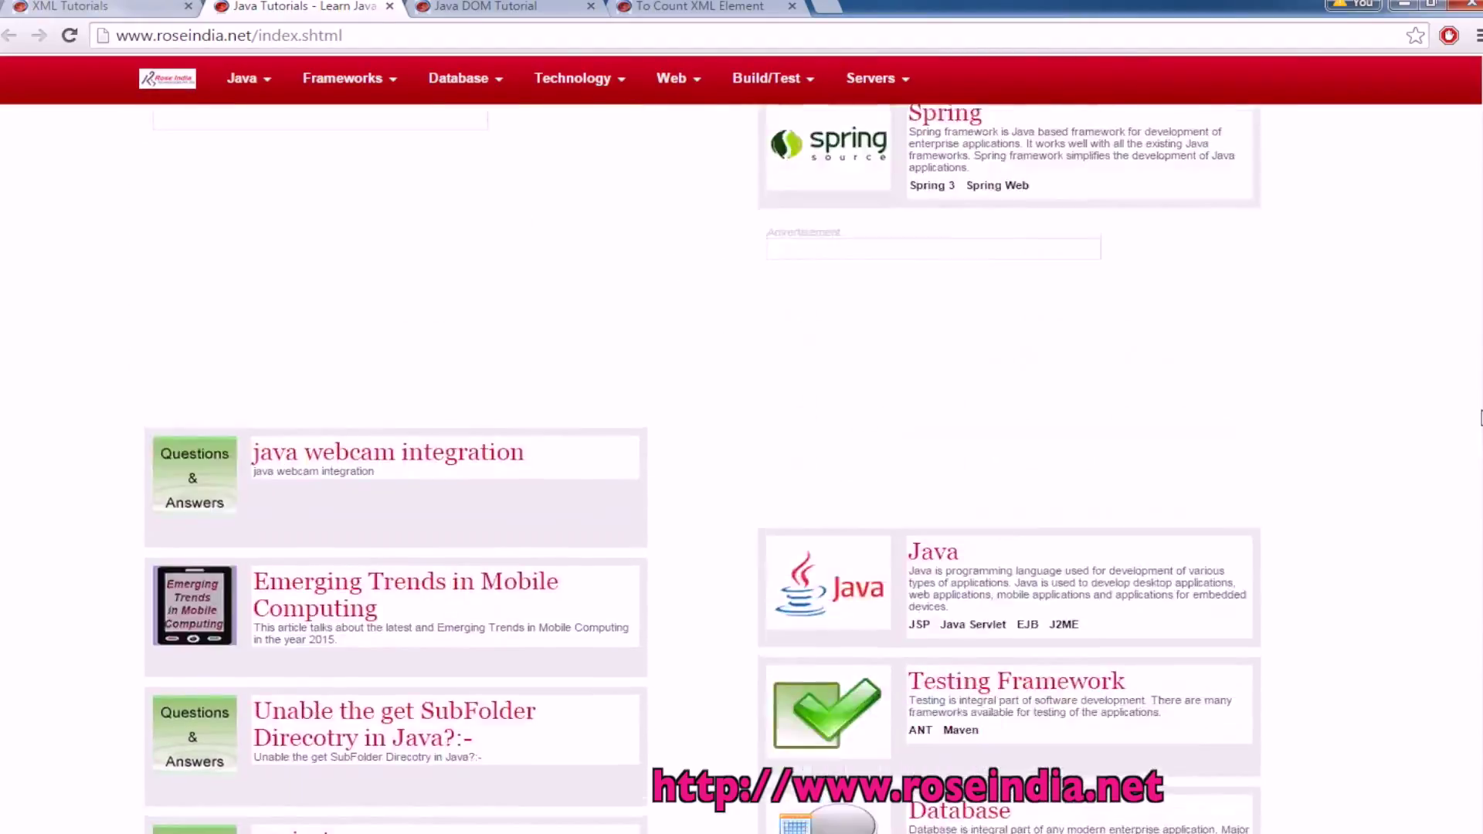
scroll(1480, 417, "up", 4)
scroll(1368, 322, "up", 2)
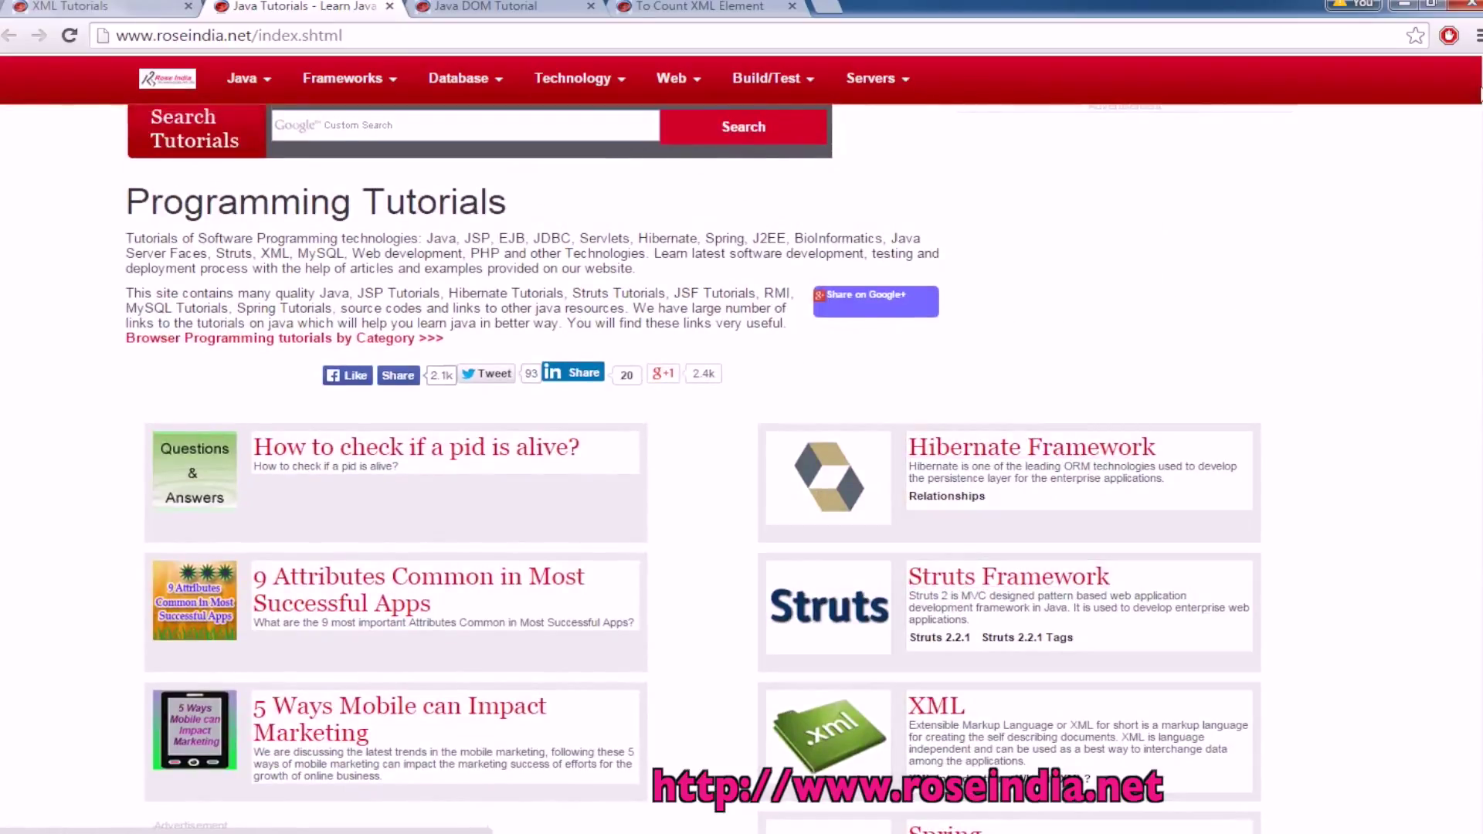
scroll(742, 465, "down", 2)
scroll(741, 464, "down", 2)
scroll(742, 464, "down", 2)
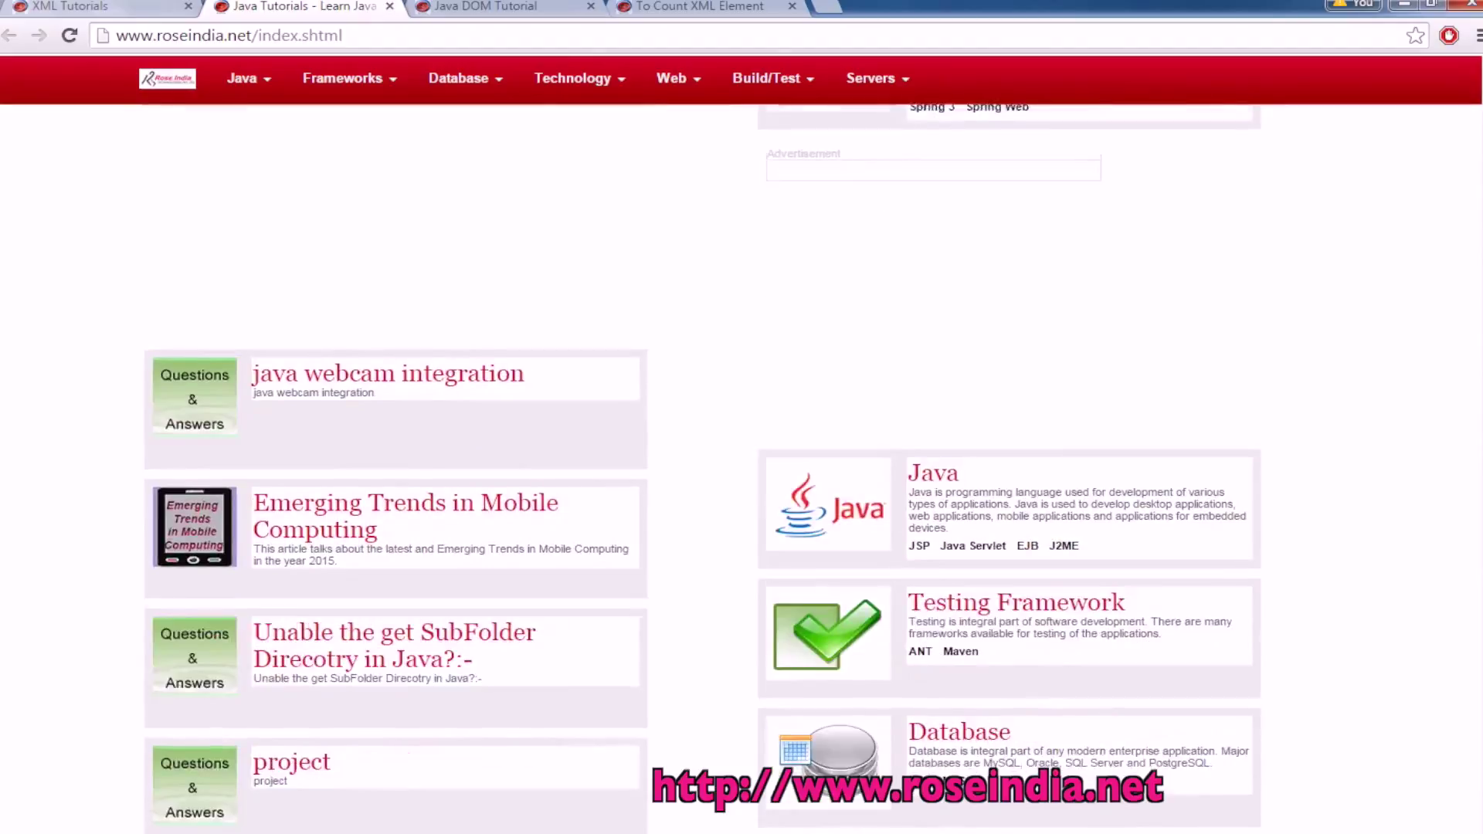
scroll(741, 464, "down", 1)
scroll(742, 464, "up", 5)
scroll(742, 463, "up", 2)
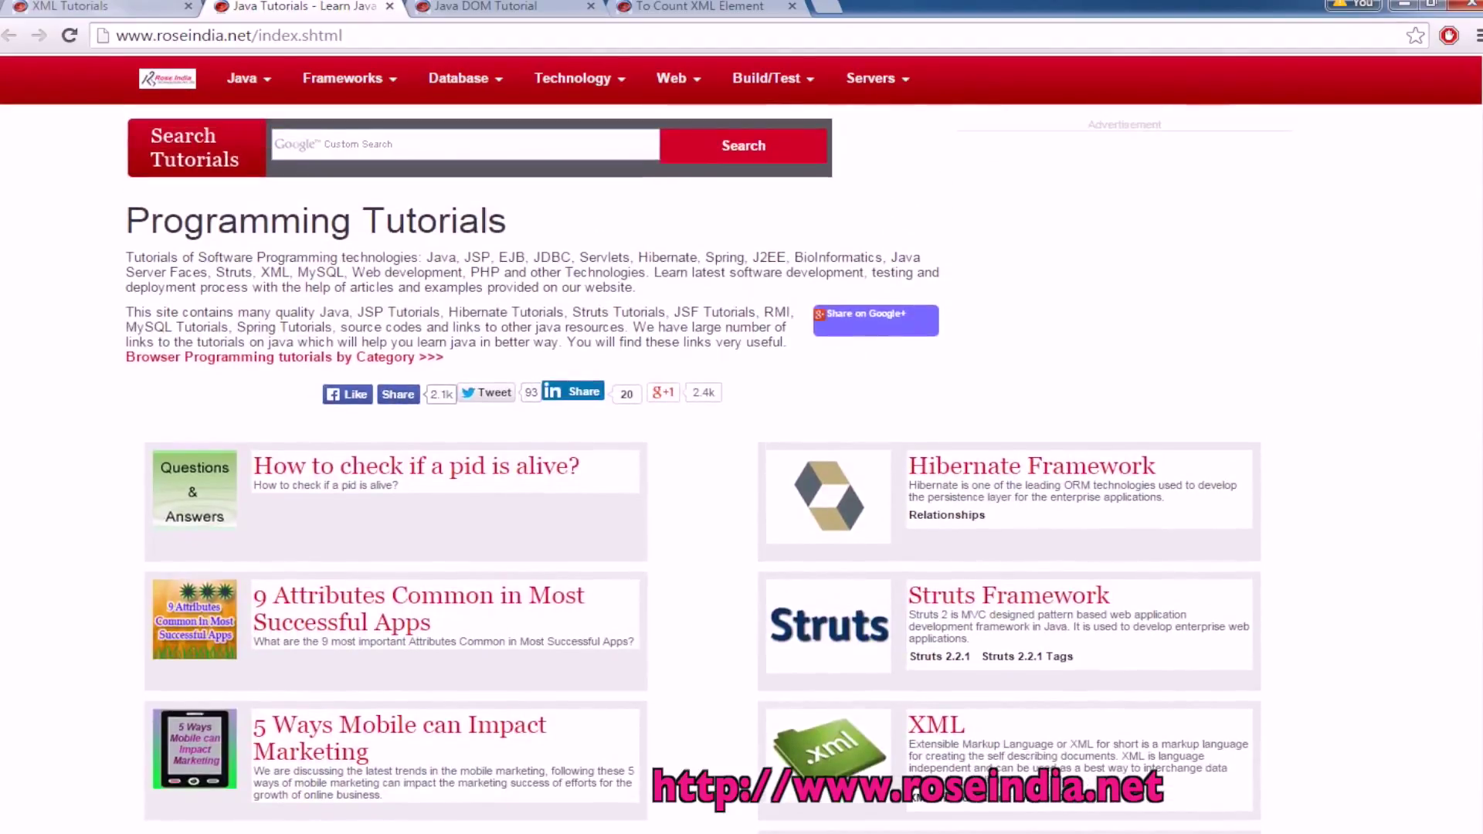